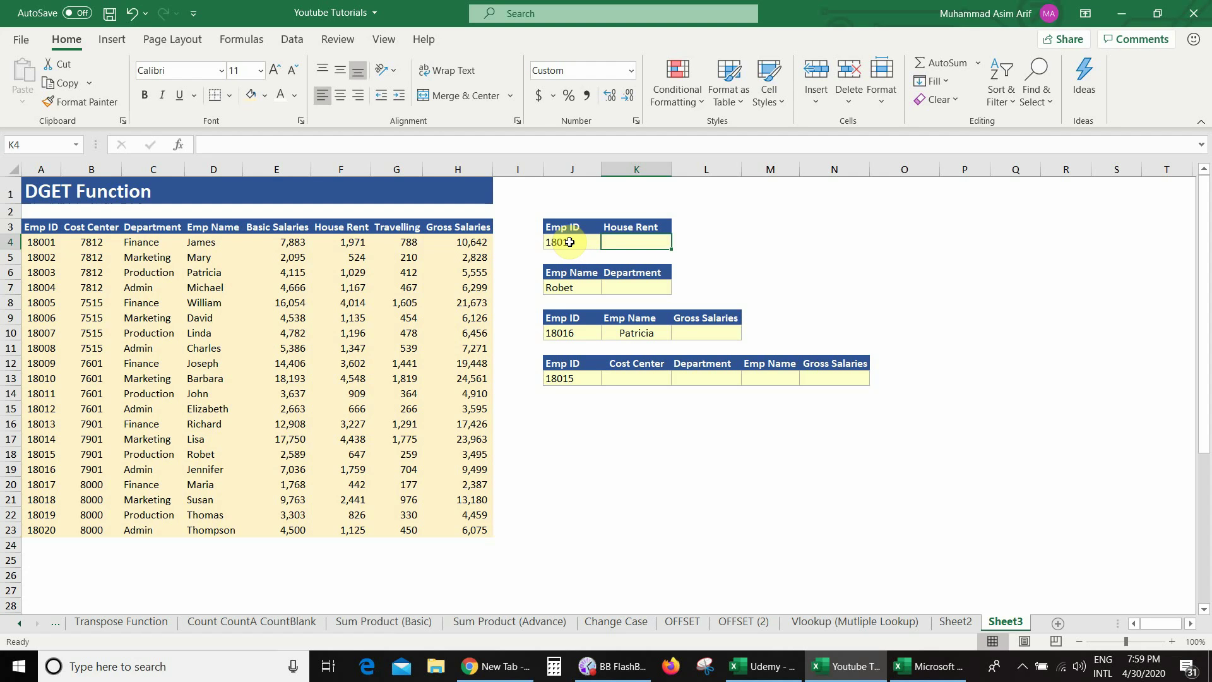
# - Enter the formula =DGET(A3:H23,6,J3:J4) in K4 to look up the house rent for the employee chosen in J4
pyautogui.press('Left')
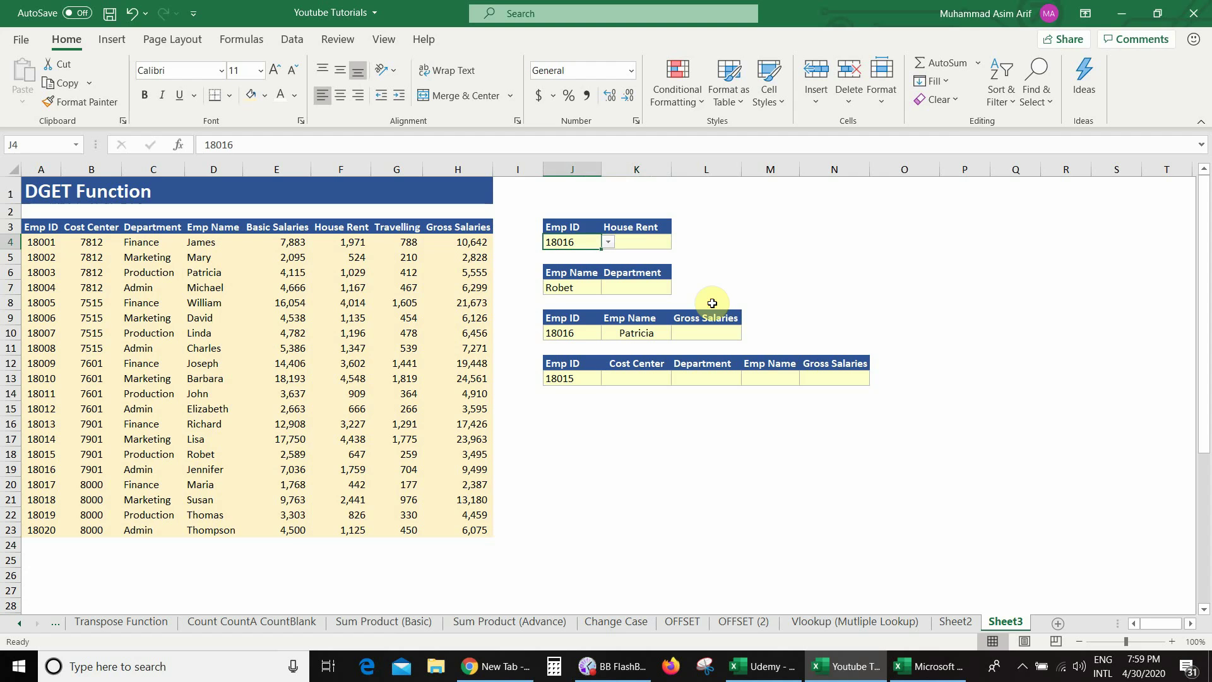
pyautogui.click(608, 241)
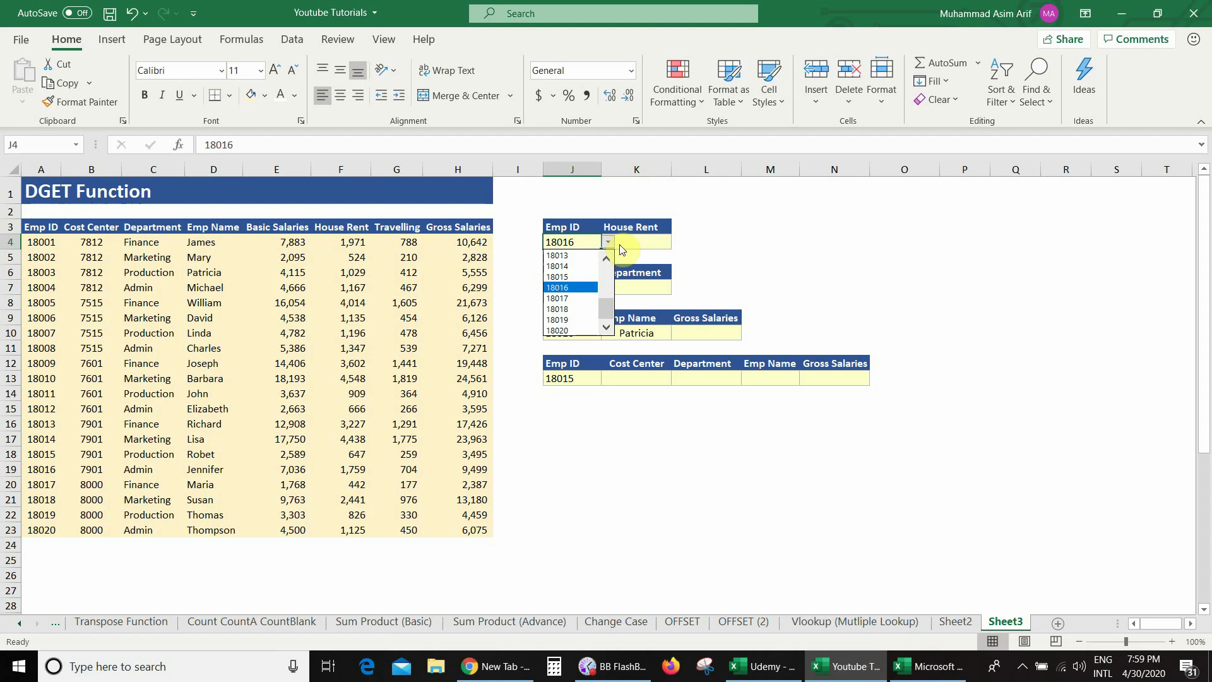
pyautogui.click(645, 242)
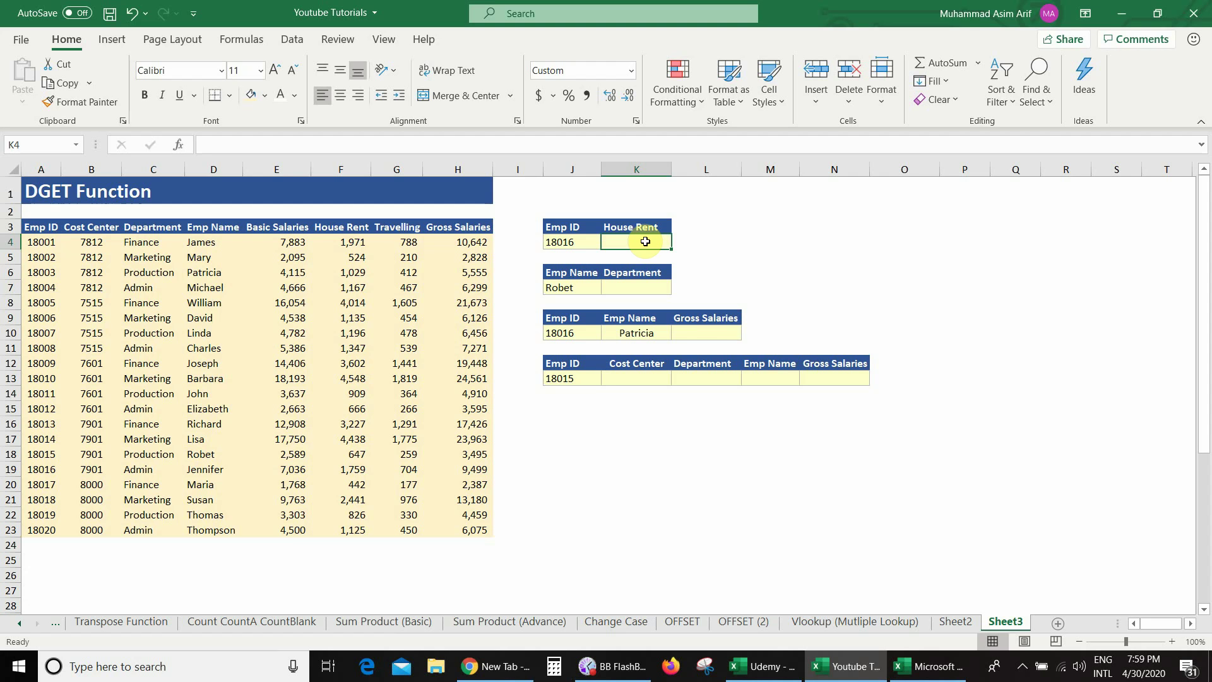
pyautogui.write('=dget')
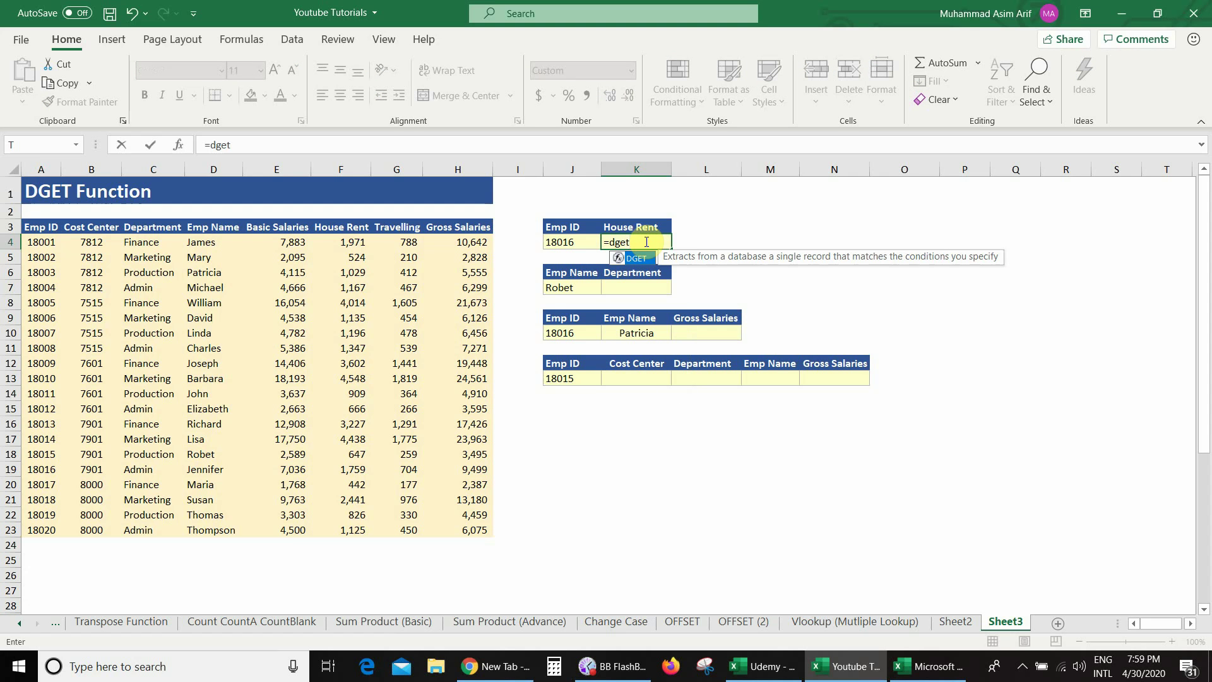
pyautogui.write('(')
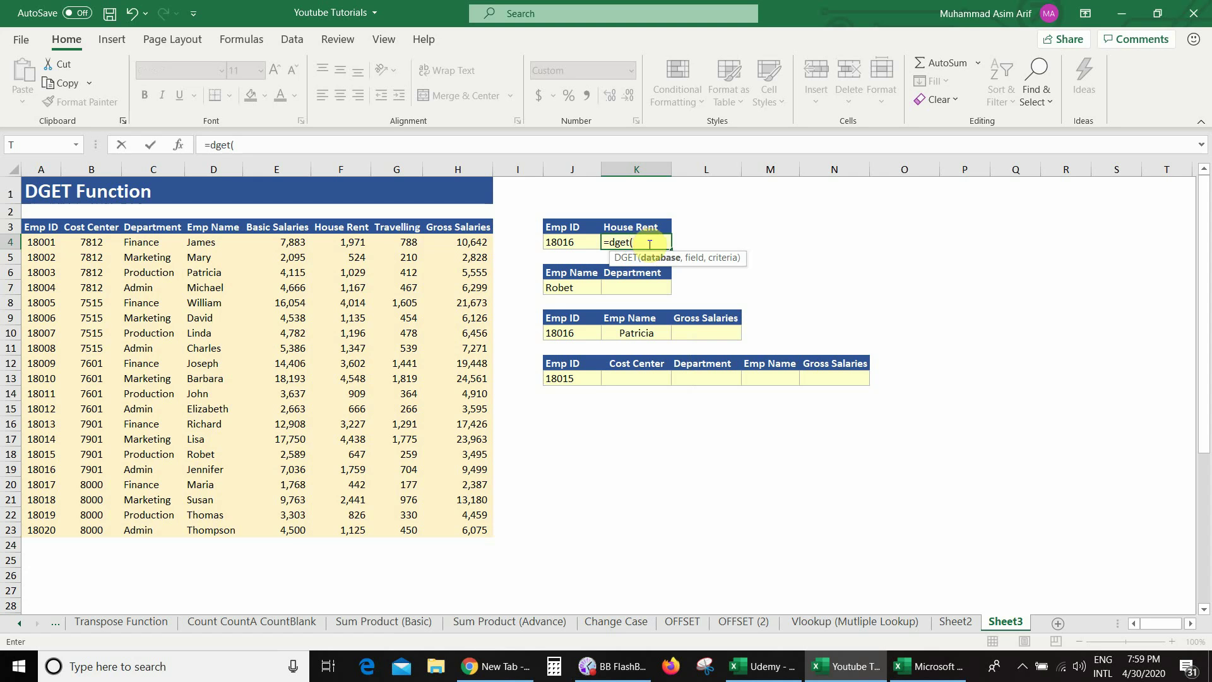
pyautogui.click(42, 227)
pyautogui.hotkey('ctrl', 'shift', 'Right')
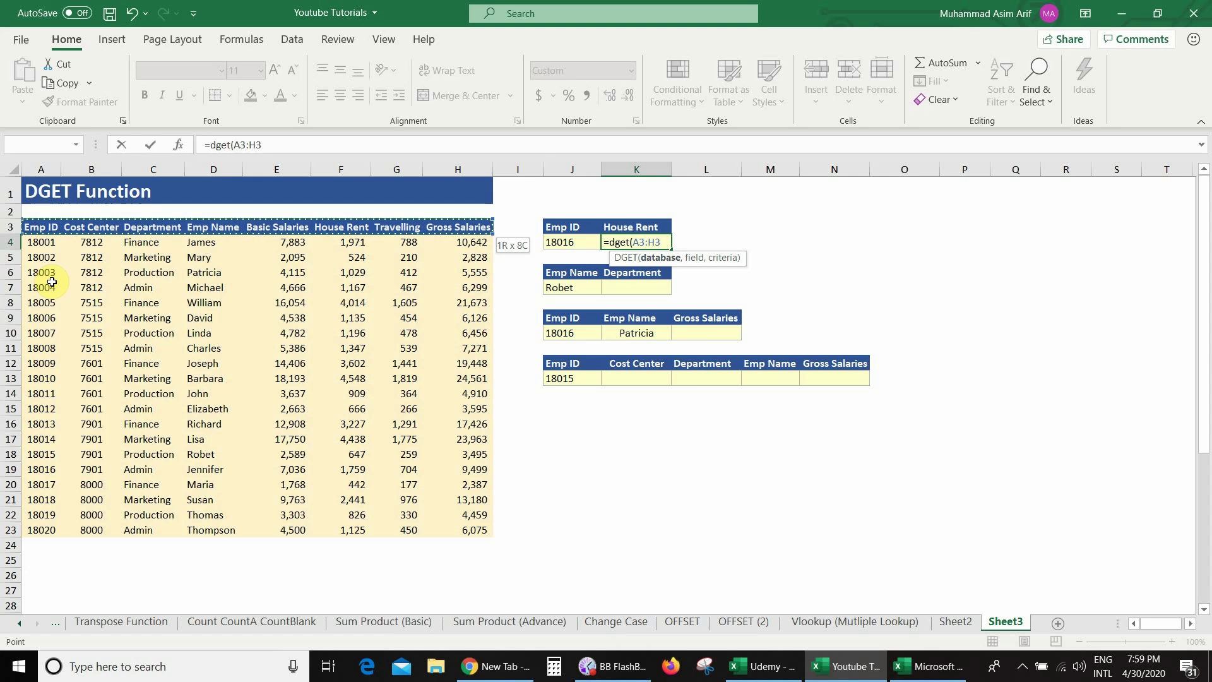
pyautogui.hotkey('ctrl', 'shift', 'Down')
pyautogui.write(',')
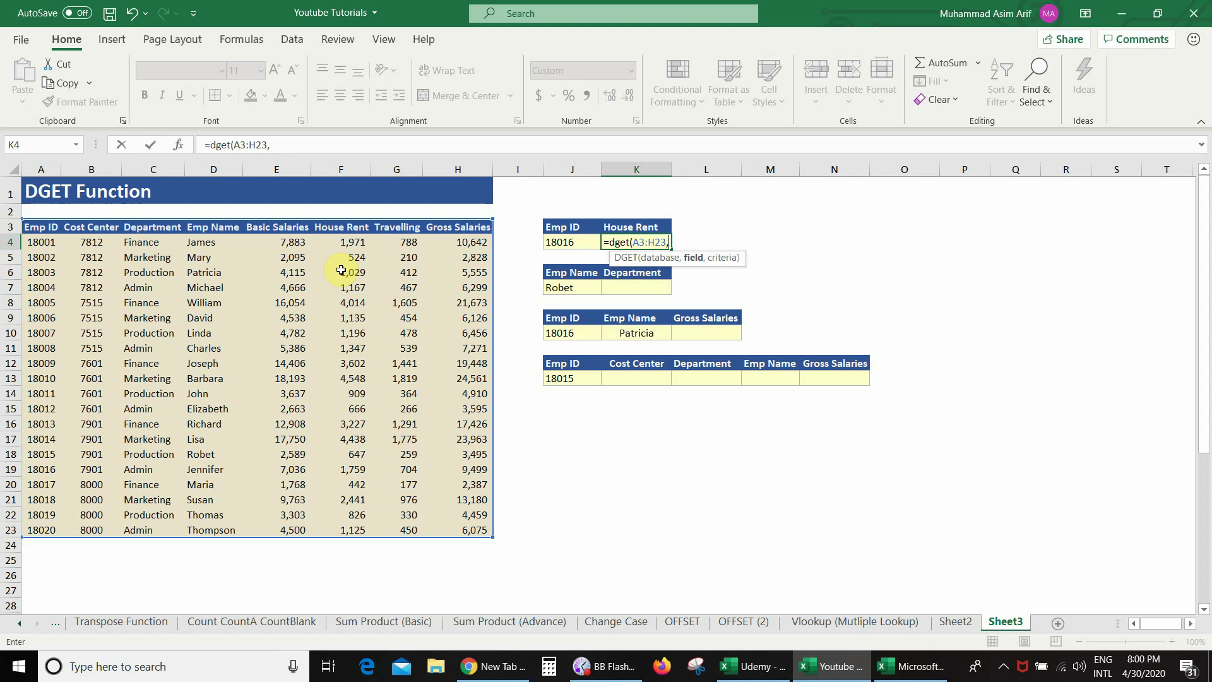
pyautogui.write('6,')
pyautogui.moveTo(564, 228); pyautogui.dragTo(562, 244)
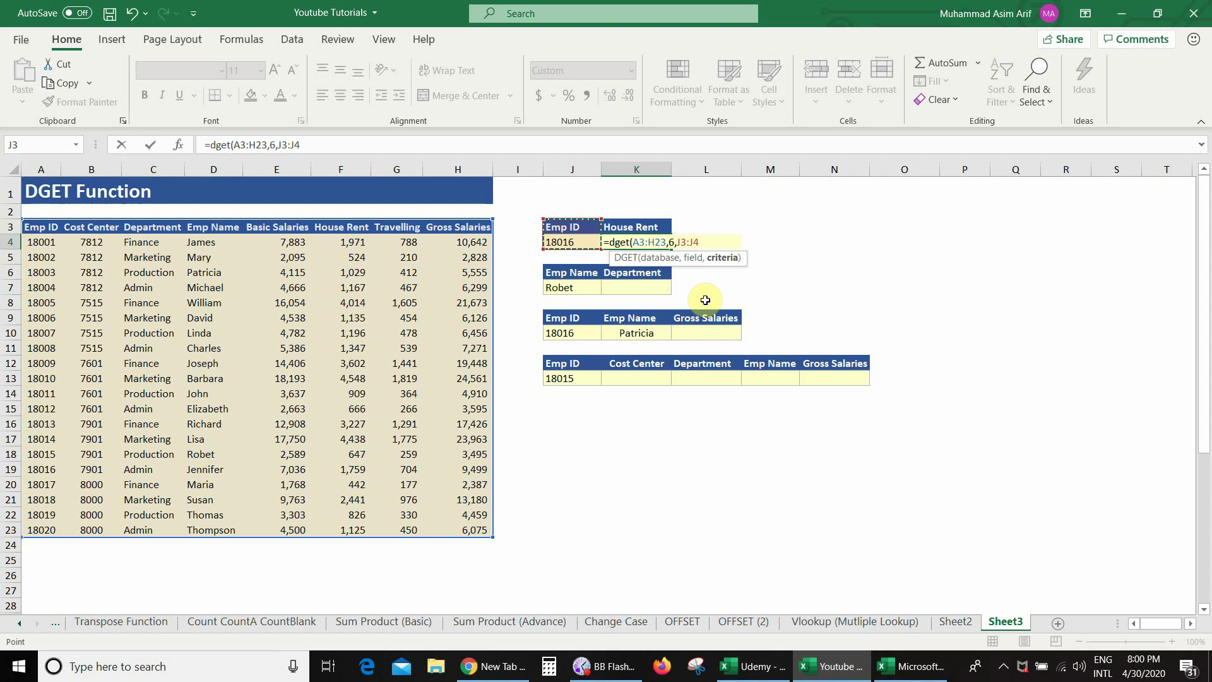
pyautogui.press('Return')
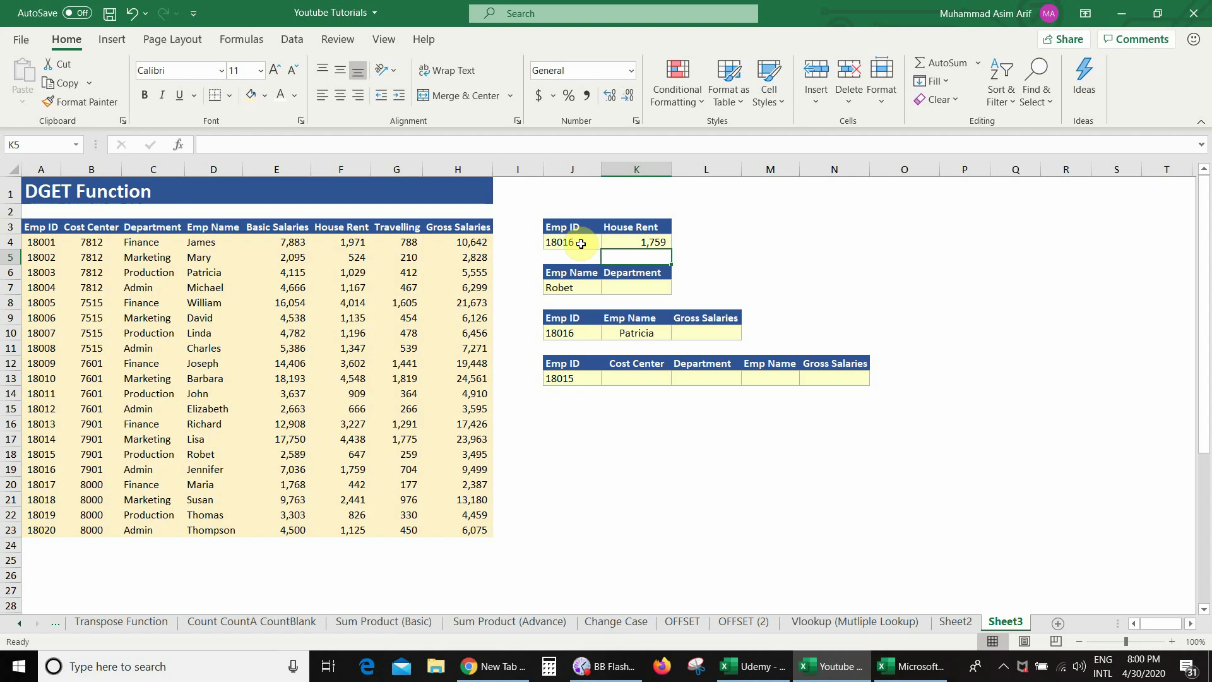
# - Check the lookup against the house rent in table row 19 and change the Emp ID in J4 to the one in A21
pyautogui.click(39, 470)
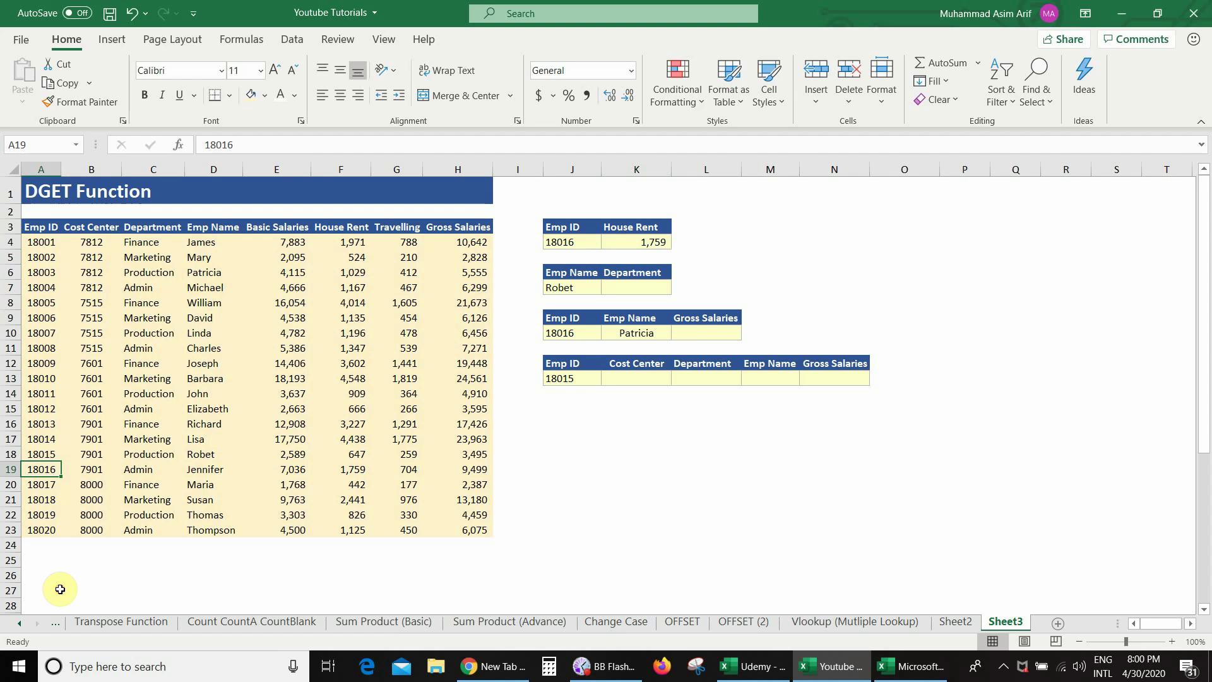
pyautogui.click(339, 470)
pyautogui.click(594, 242)
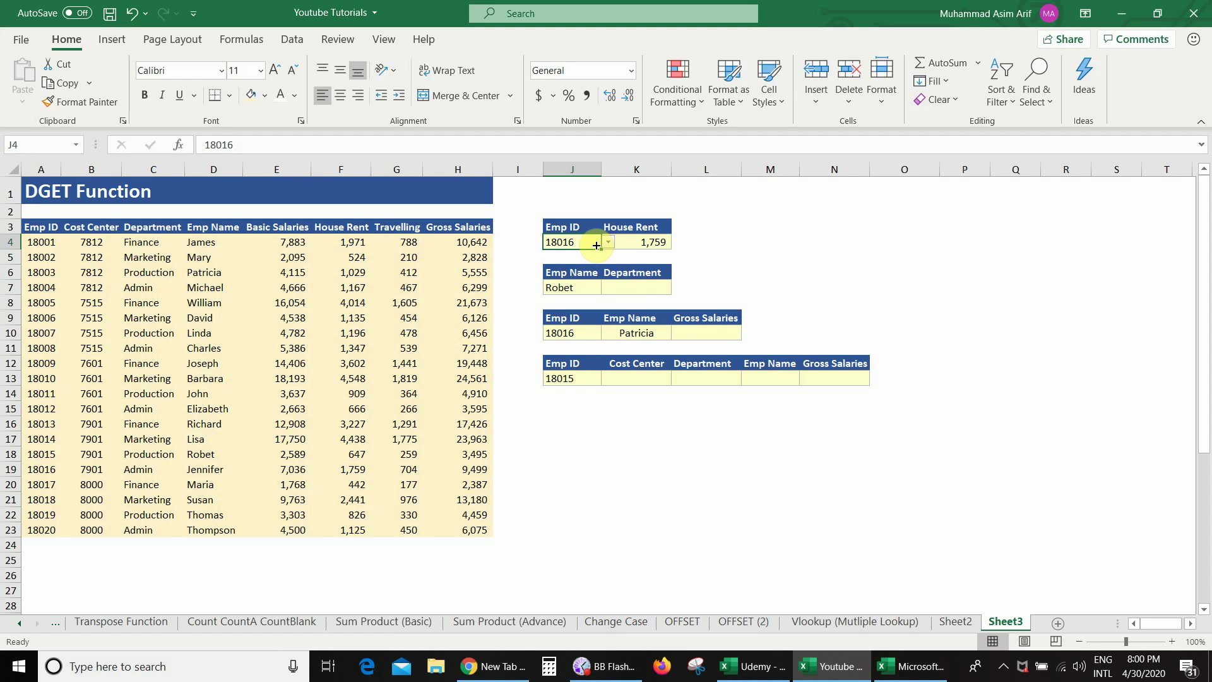
pyautogui.click(607, 241)
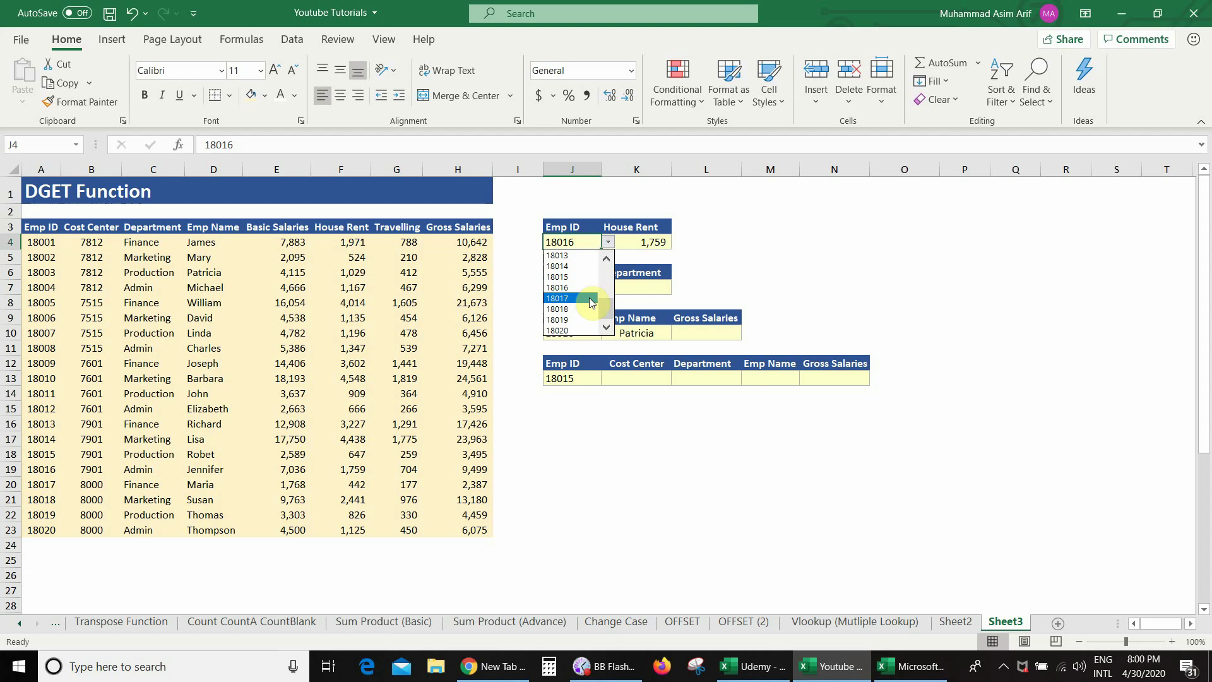
pyautogui.click(572, 309)
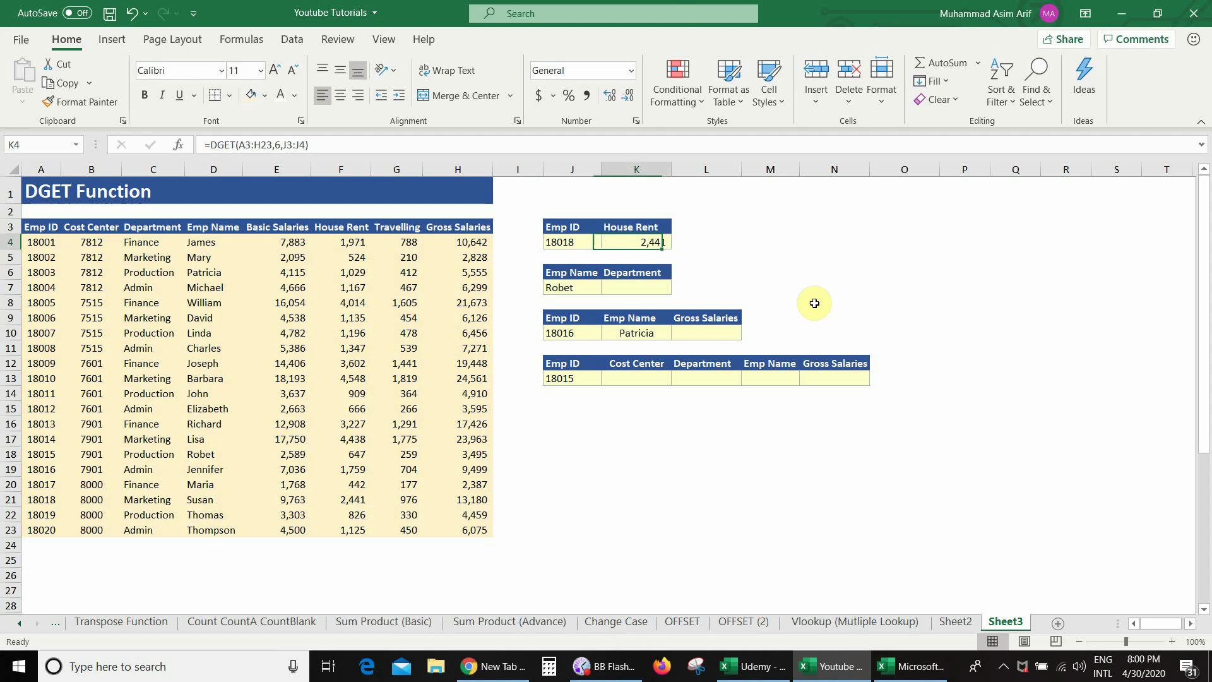
# - Set the field argument of the DGET formula in K4 to the text "House Rent"
pyautogui.doubleClick(651, 241)
pyautogui.click(677, 242)
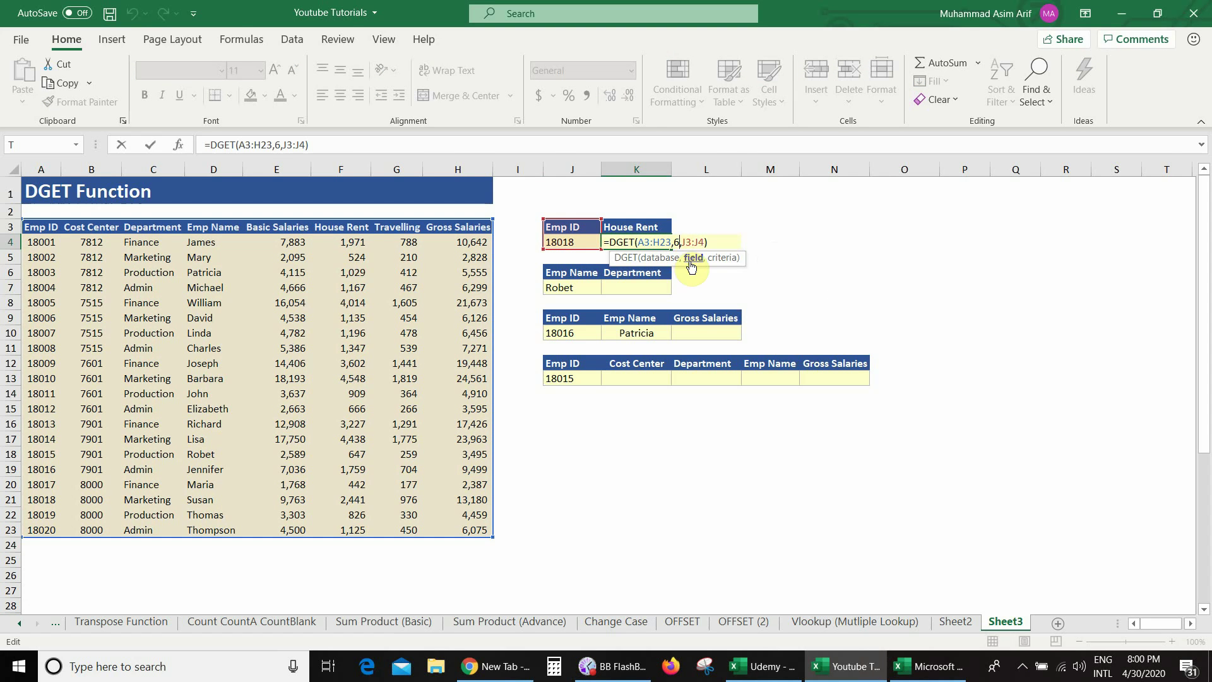
pyautogui.hotkey('shift', 'Left')
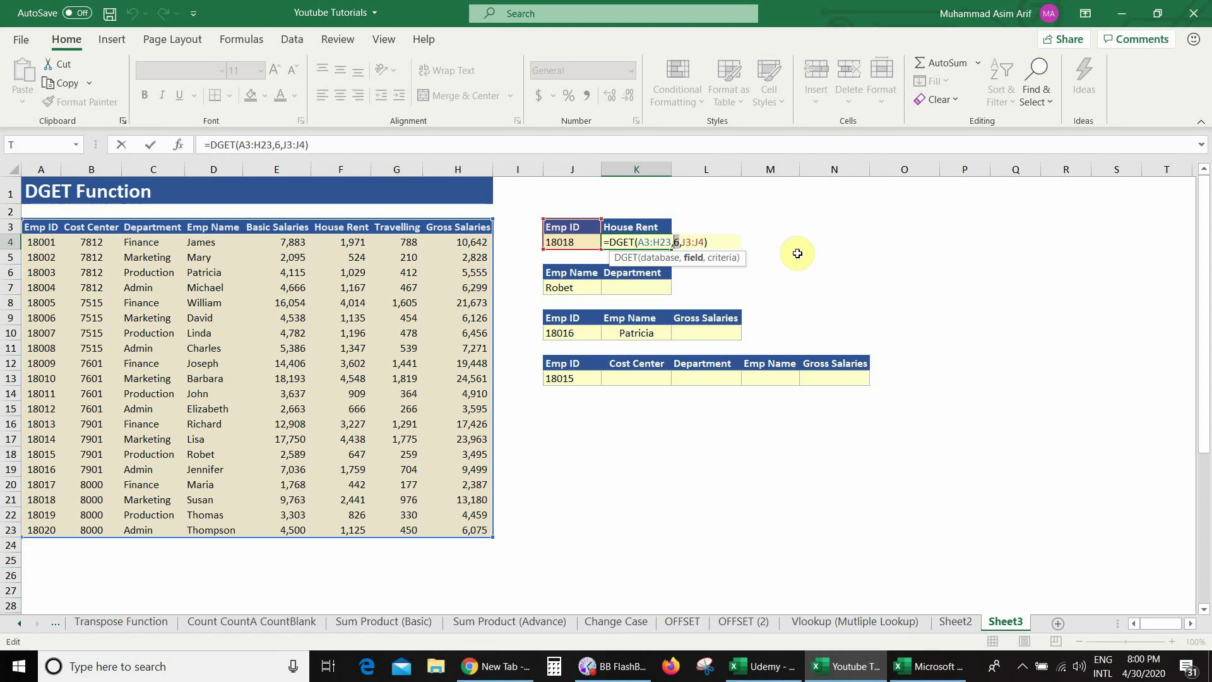
pyautogui.write('""')
pyautogui.write('House Ren')
pyautogui.write('t')
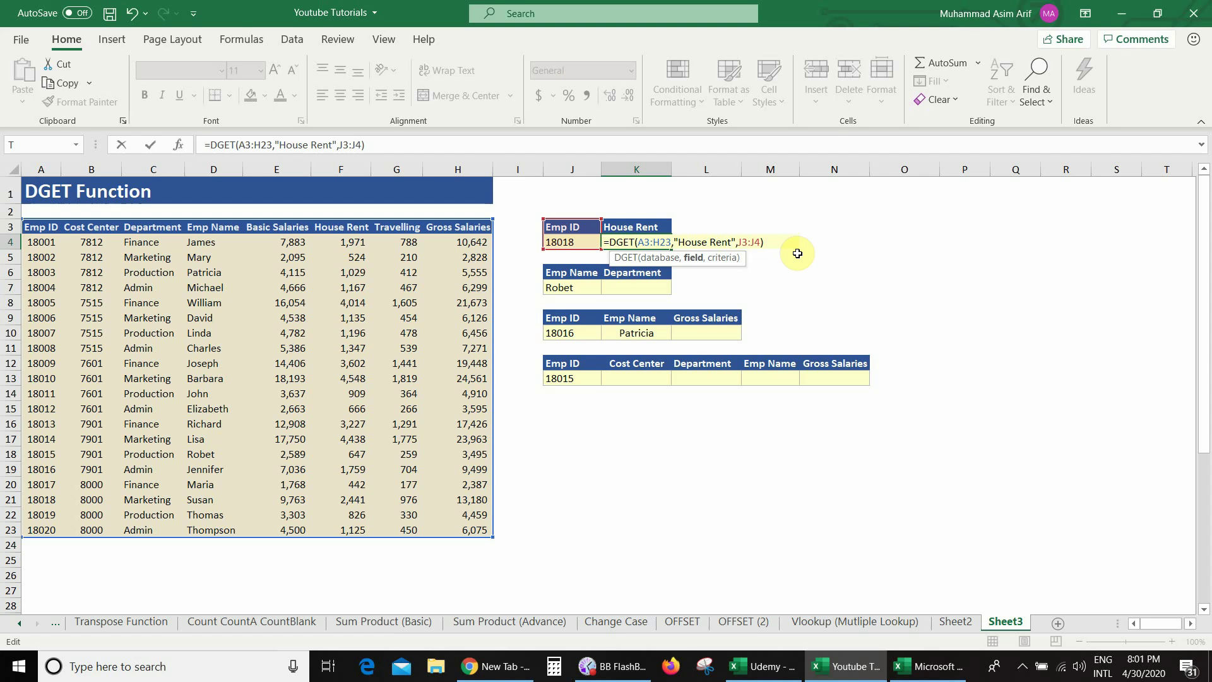
pyautogui.press('Return')
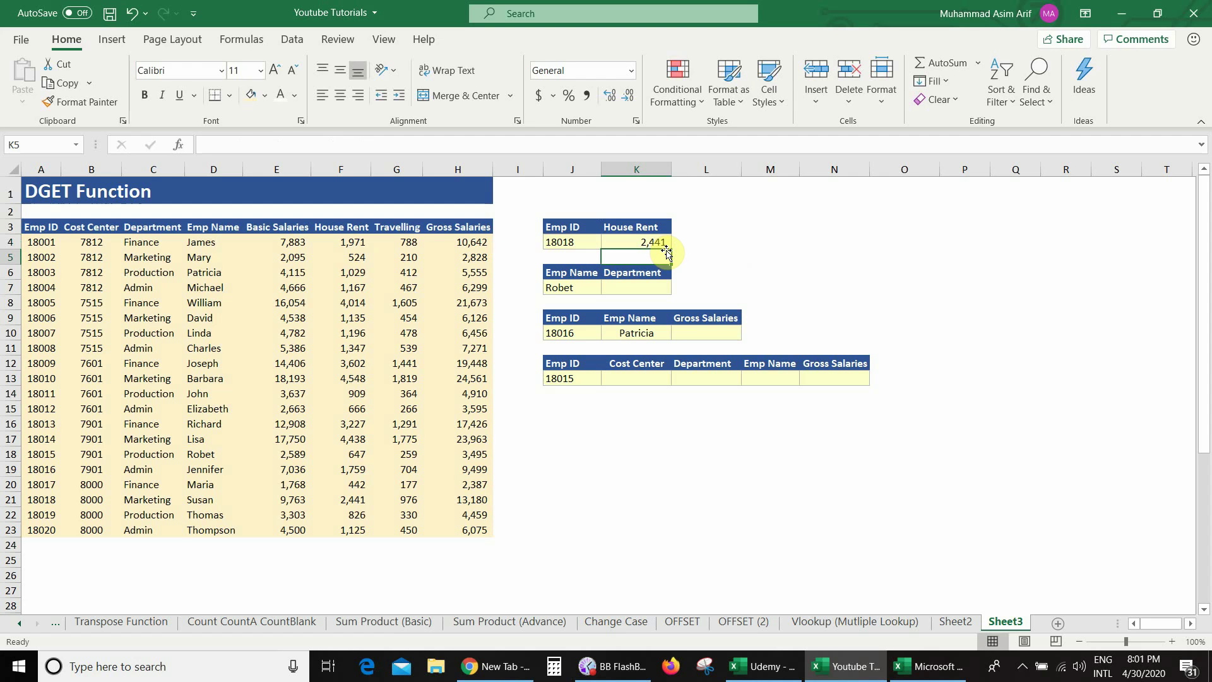
# - Change the Emp ID in J4 to the one in A22 and check the lookup against the house rent in F22
pyautogui.moveTo(567, 242); pyautogui.dragTo(610, 242)
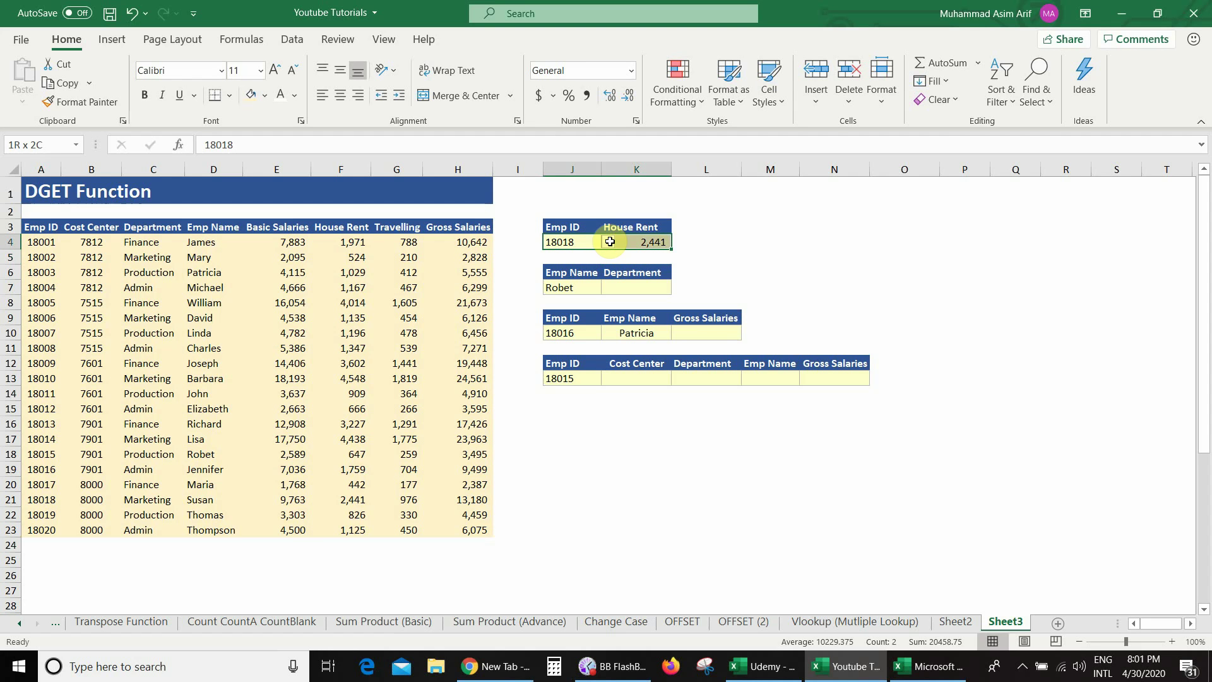
pyautogui.click(593, 242)
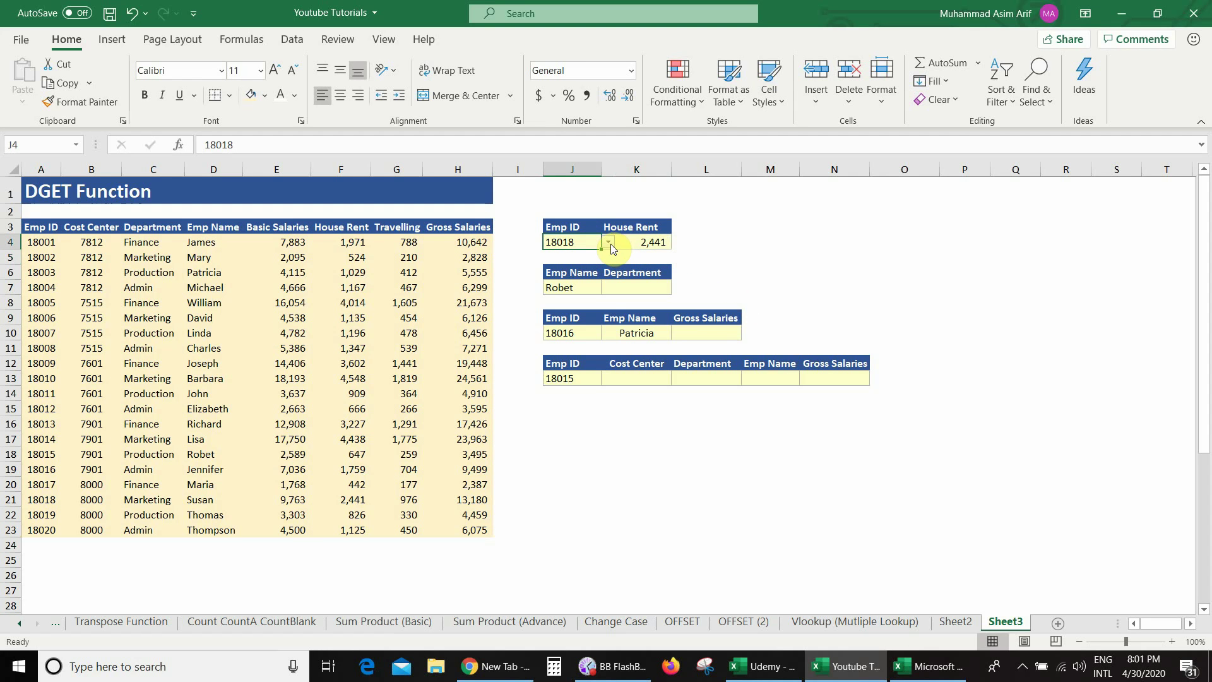
pyautogui.click(608, 243)
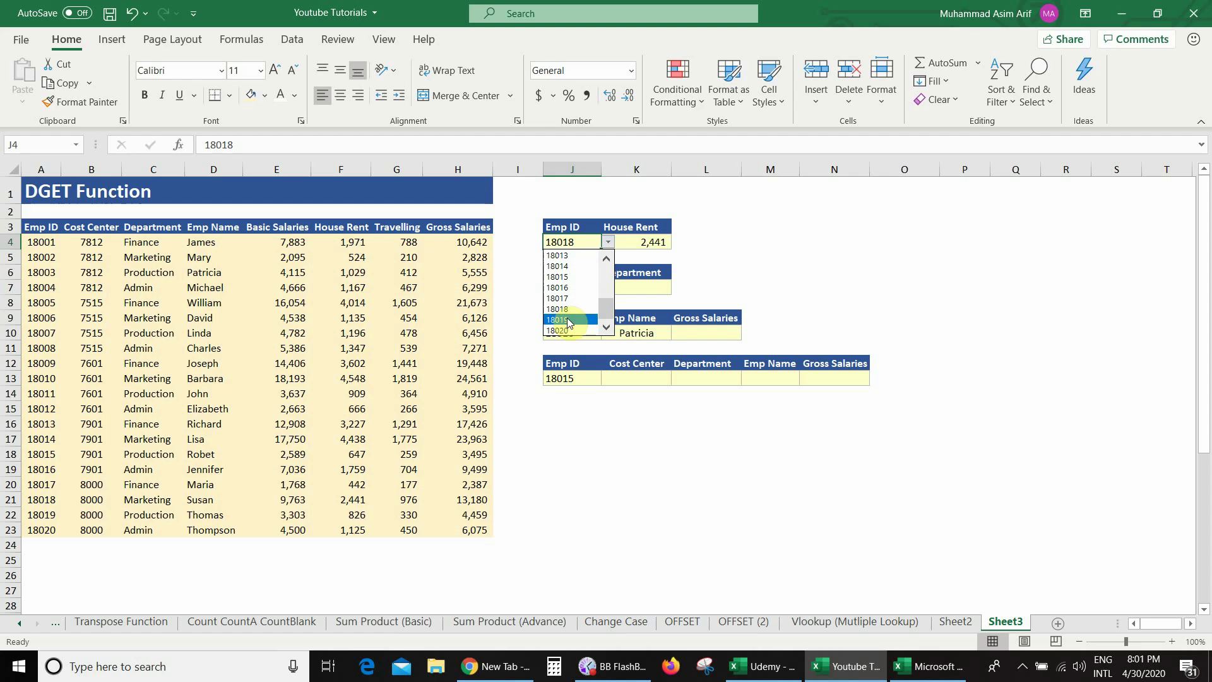
pyautogui.click(569, 320)
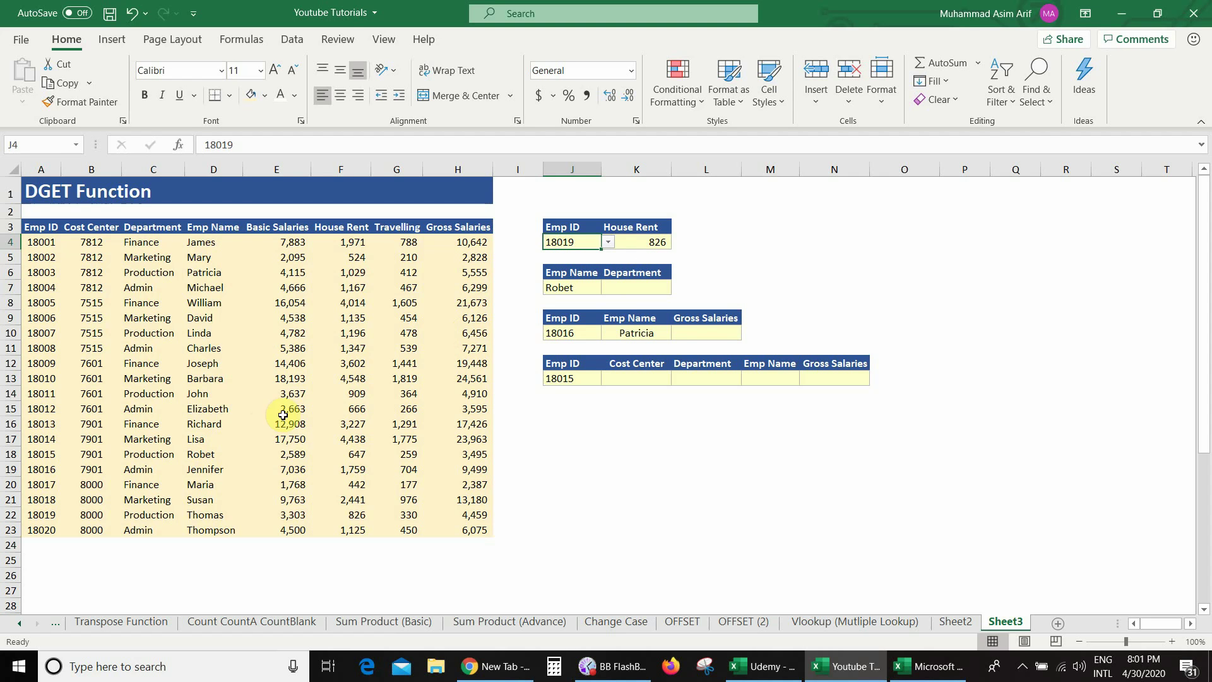
pyautogui.click(39, 515)
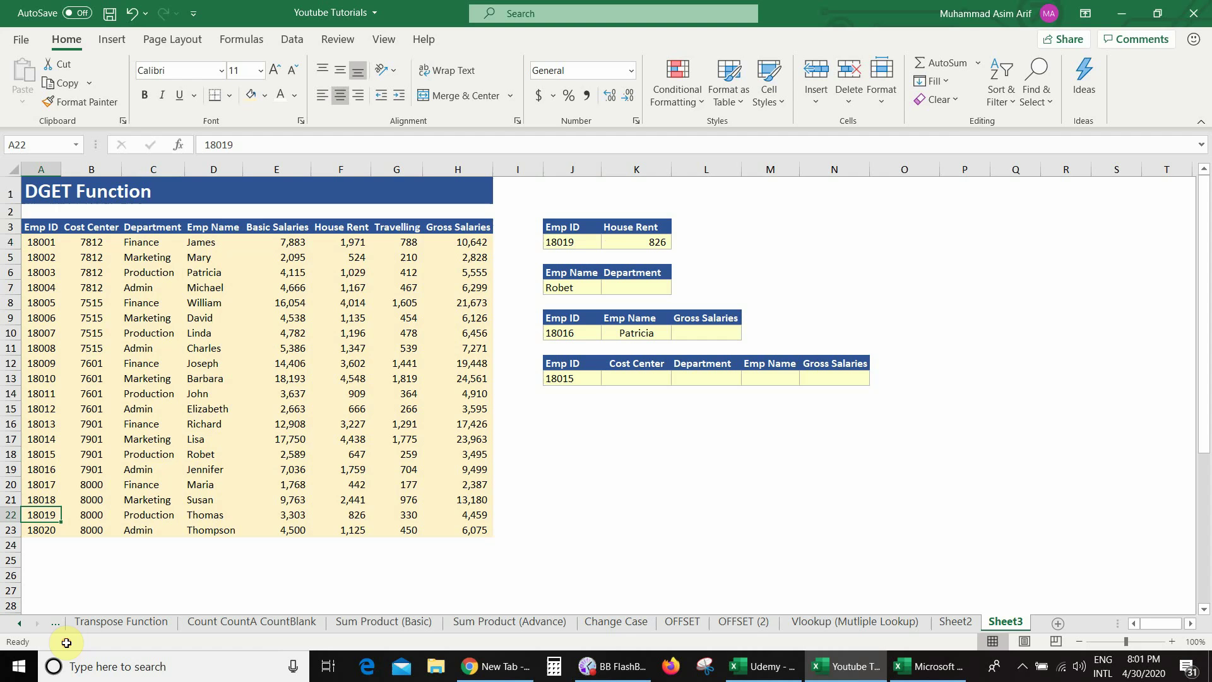
pyautogui.click(358, 514)
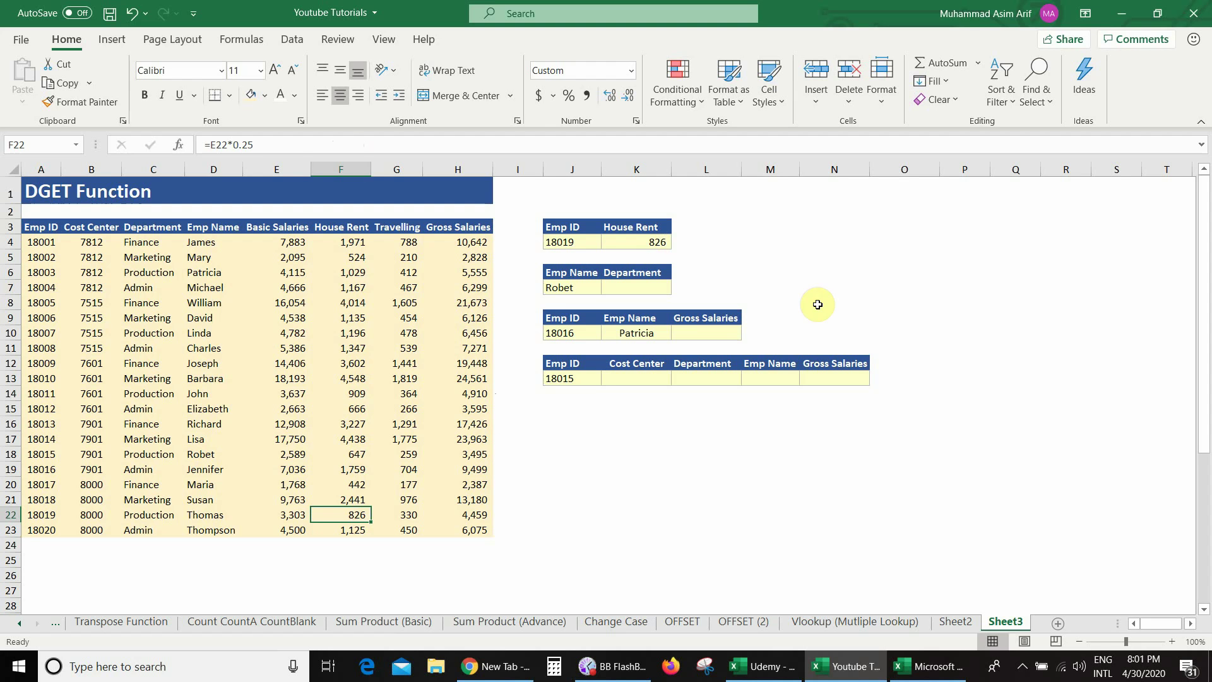
# - Set the field argument of the DGET formula in K4 to a reference to header cell K3
pyautogui.doubleClick(654, 243)
pyautogui.moveTo(675, 243); pyautogui.dragTo(736, 243)
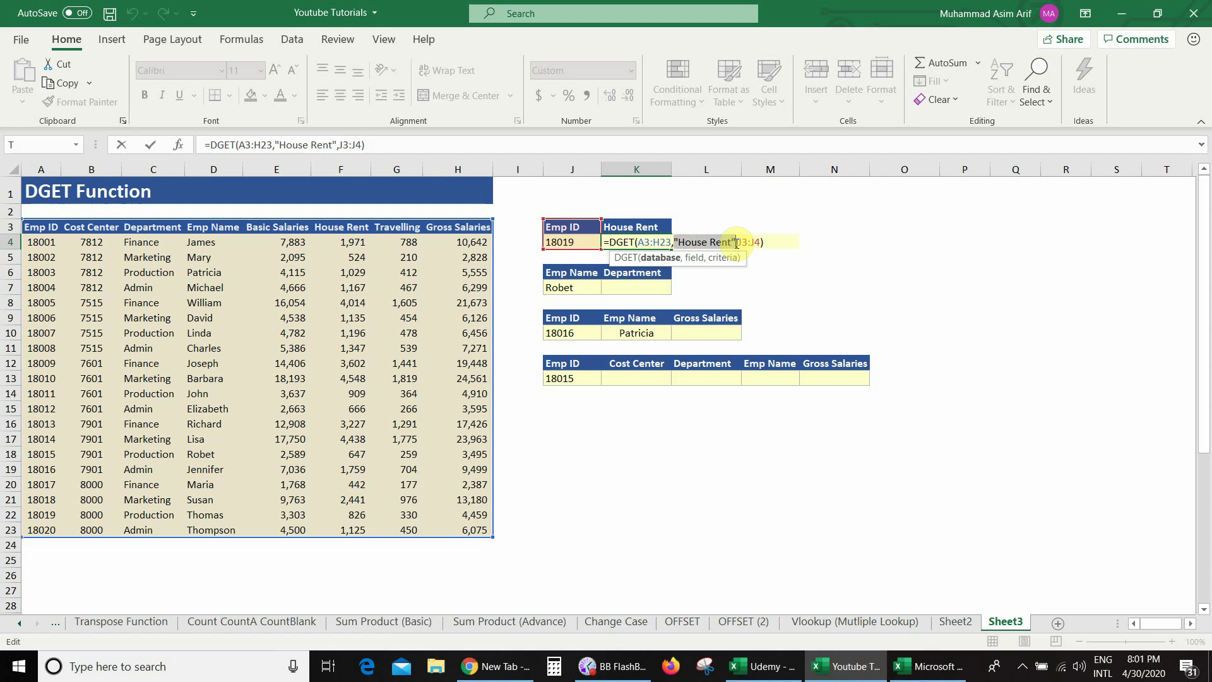
pyautogui.press('Delete')
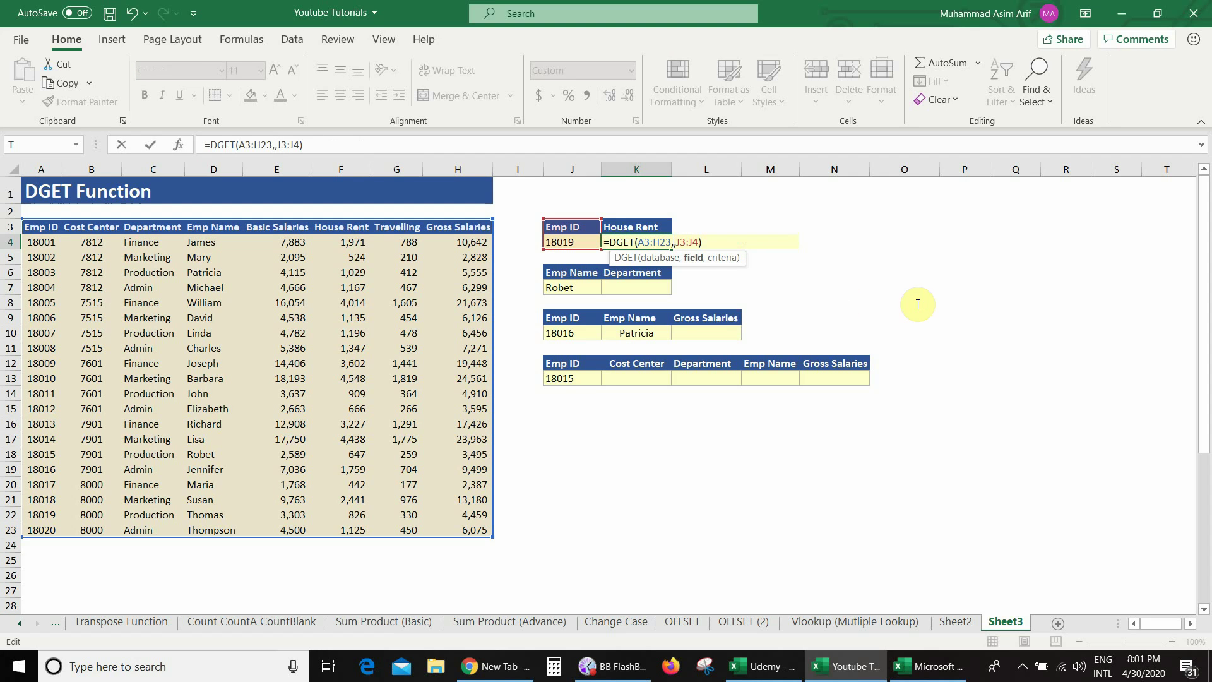
pyautogui.click(636, 227)
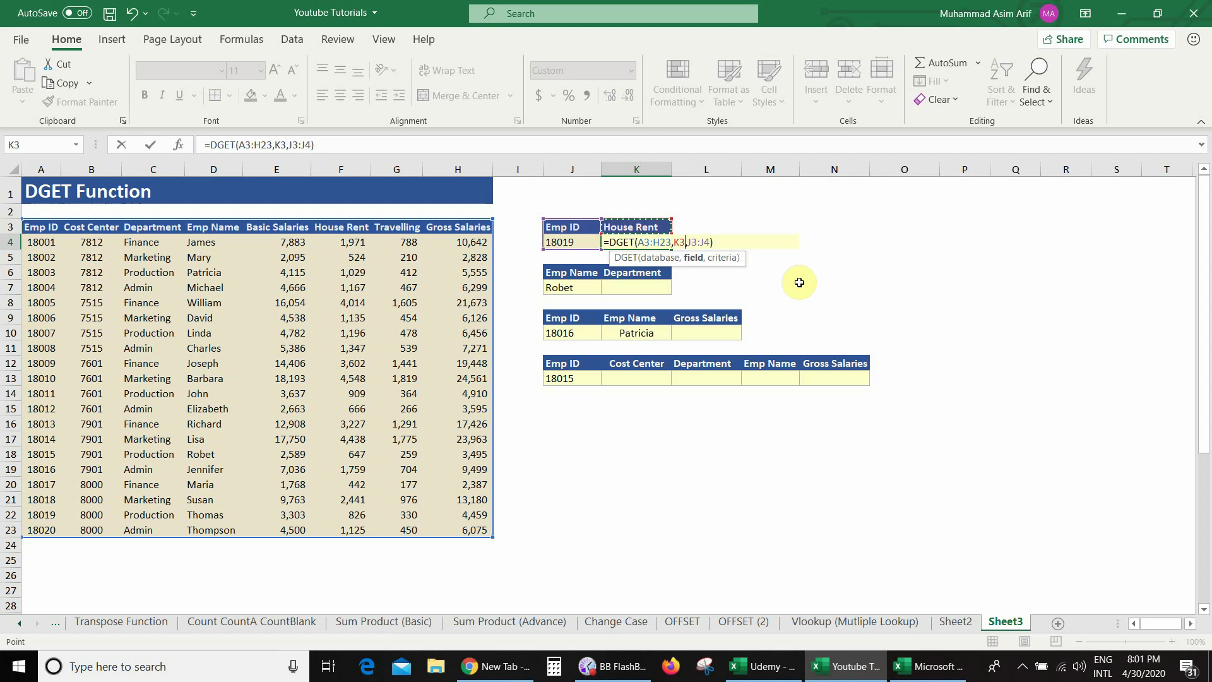
pyautogui.press('Return')
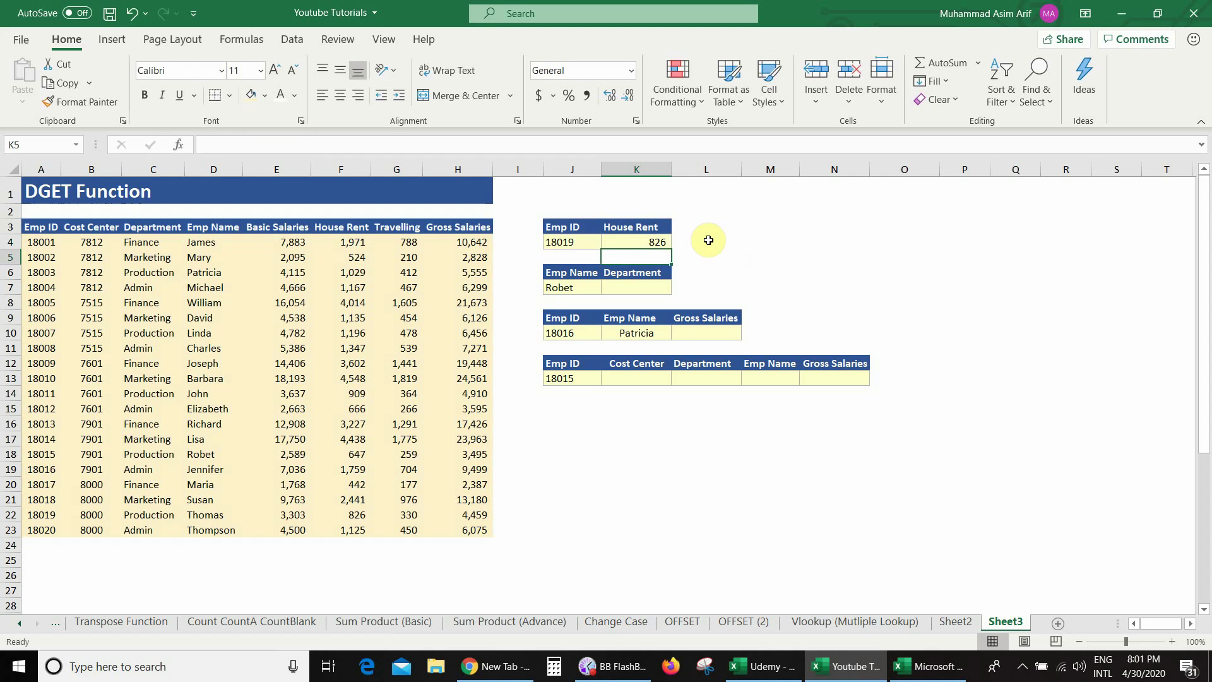
# - Choose Travelling as the lookup header in K3 and compare the formula's output with the travelling amount in G22
pyautogui.click(657, 242)
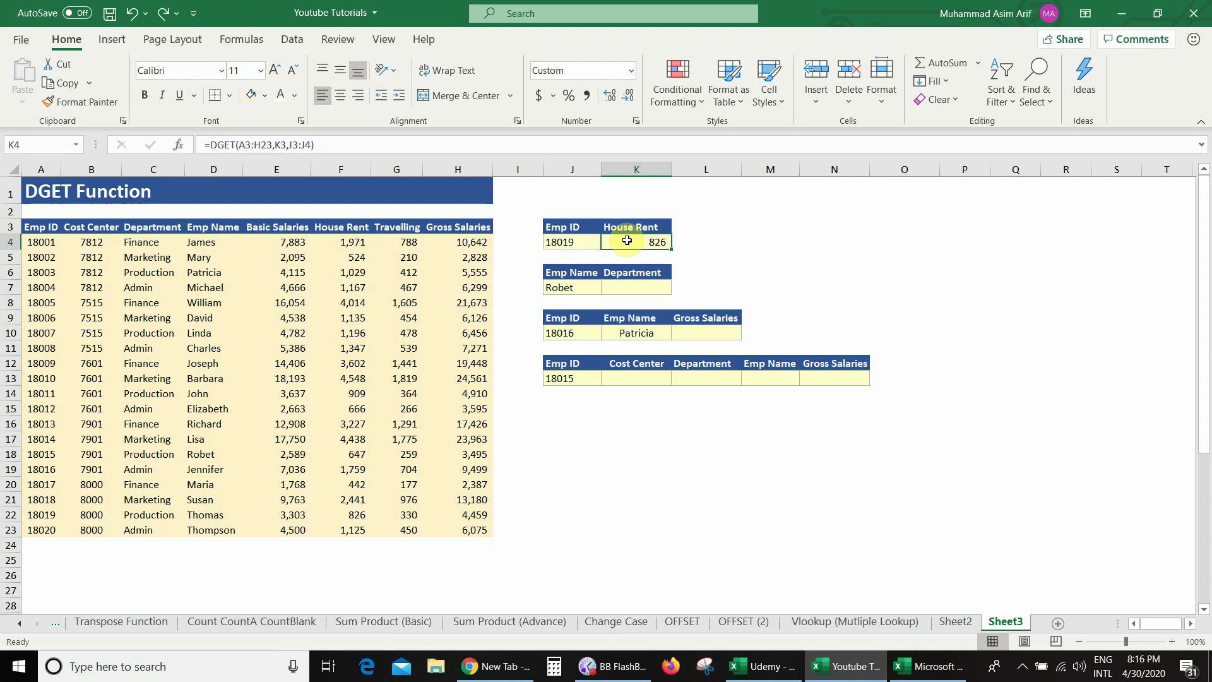
pyautogui.click(657, 228)
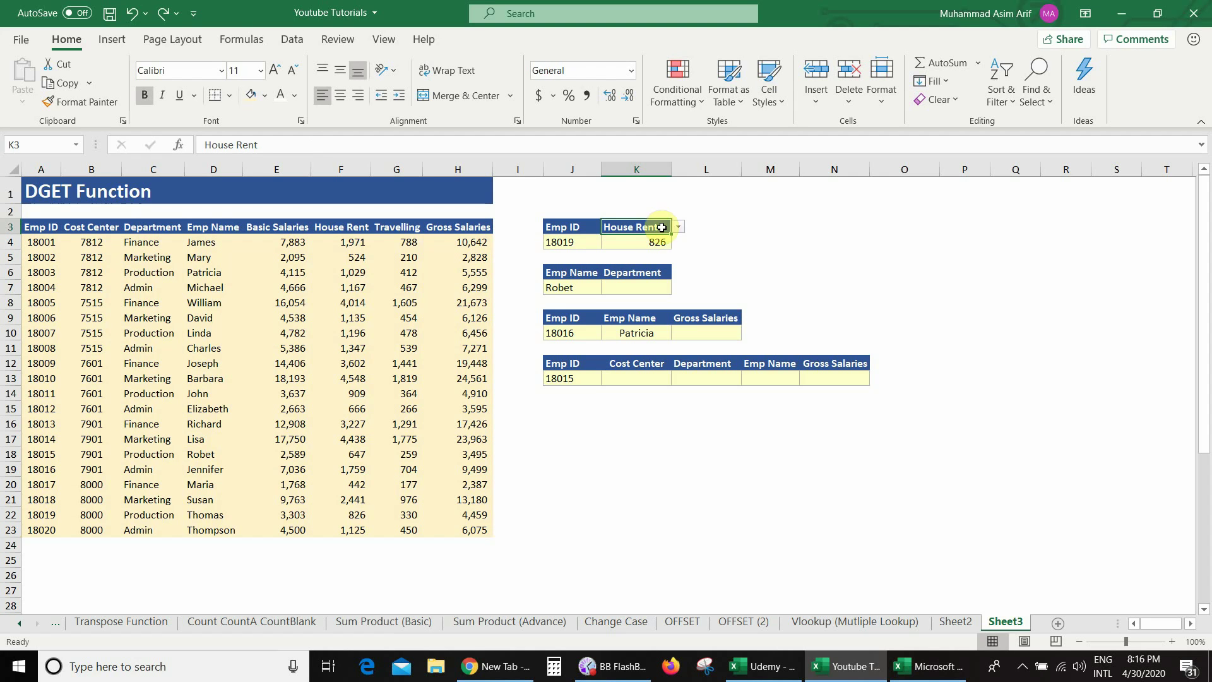
pyautogui.click(678, 228)
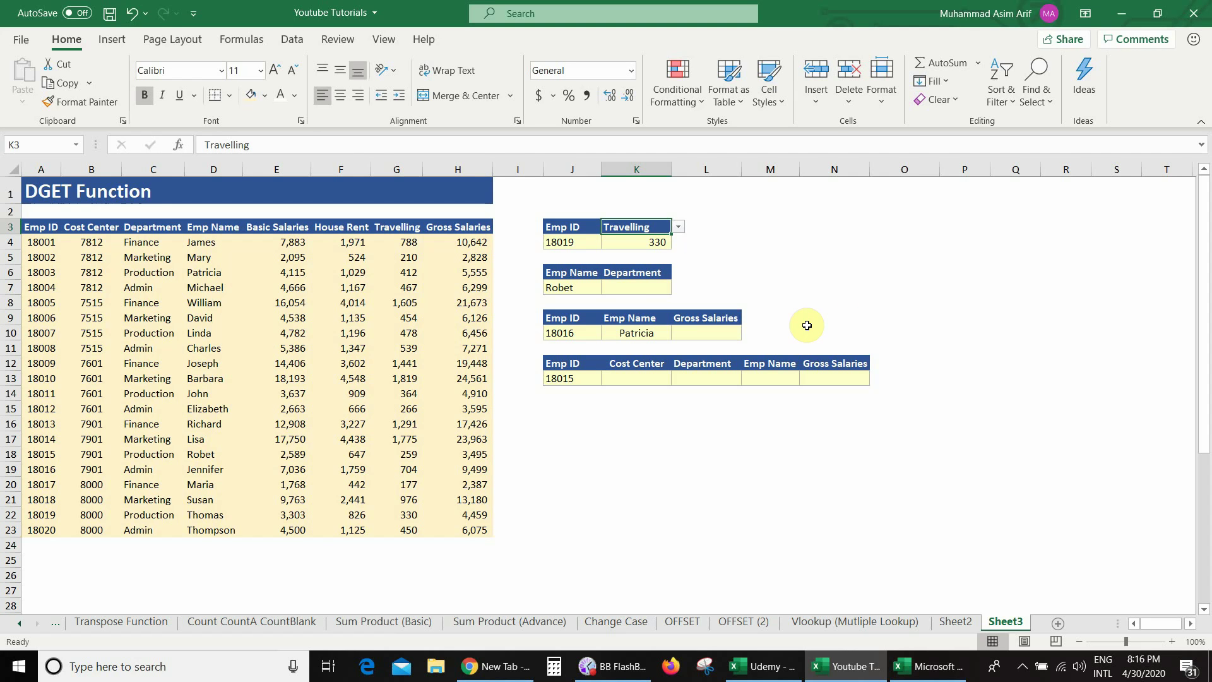
pyautogui.click(639, 242)
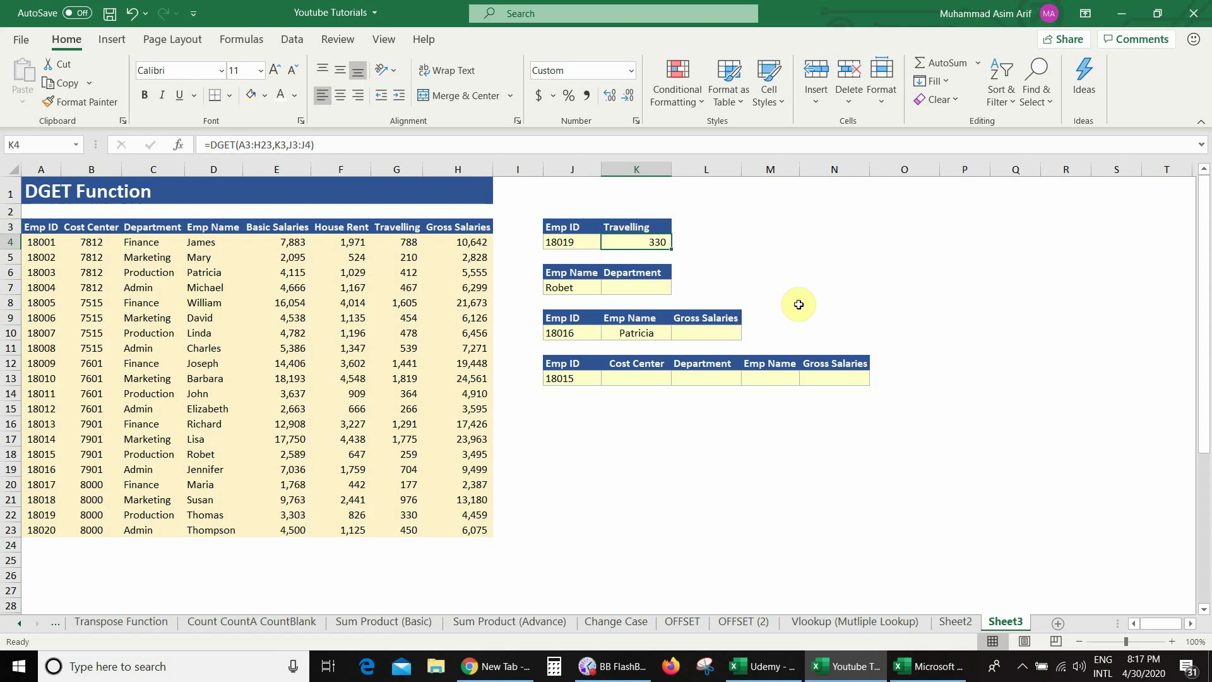
pyautogui.click(41, 515)
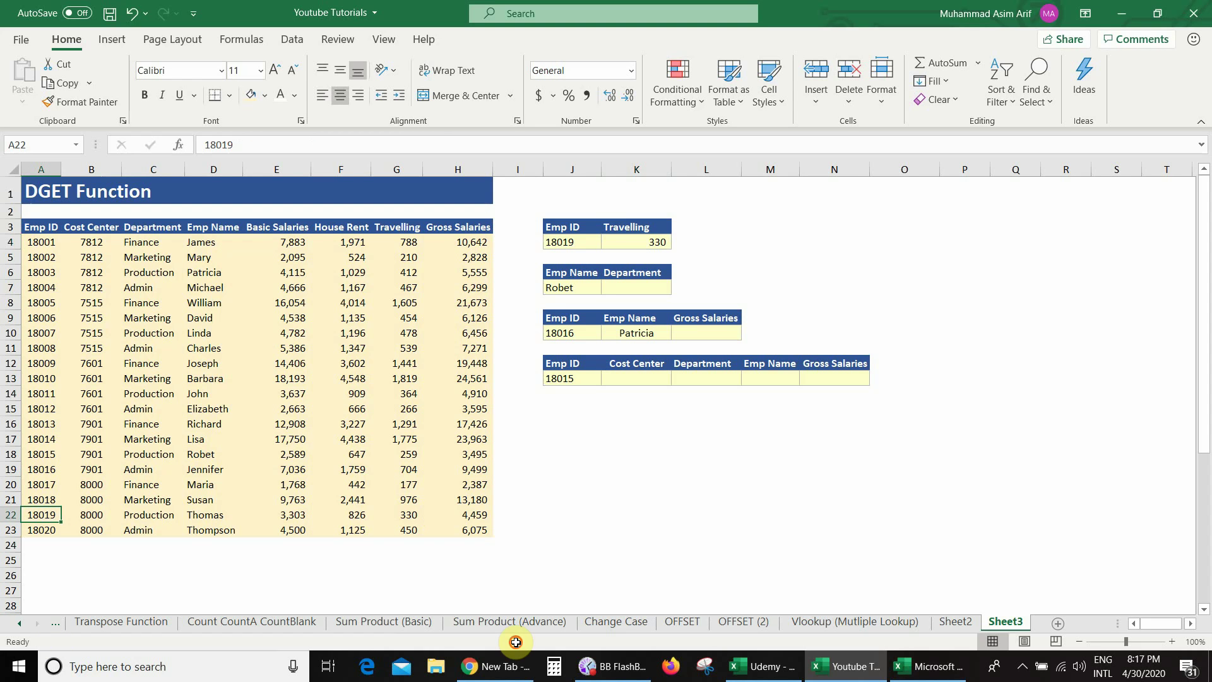
pyautogui.click(406, 513)
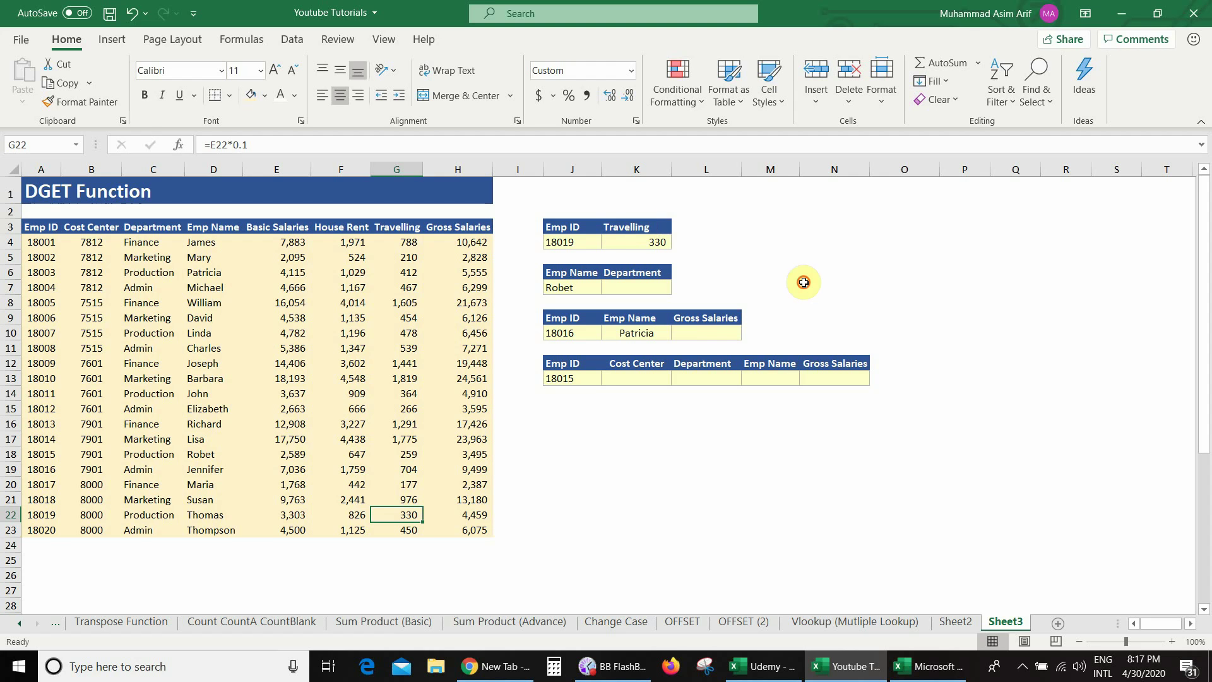
# - Choose Basic Salaries as the lookup header in K3
pyautogui.click(642, 226)
pyautogui.click(677, 227)
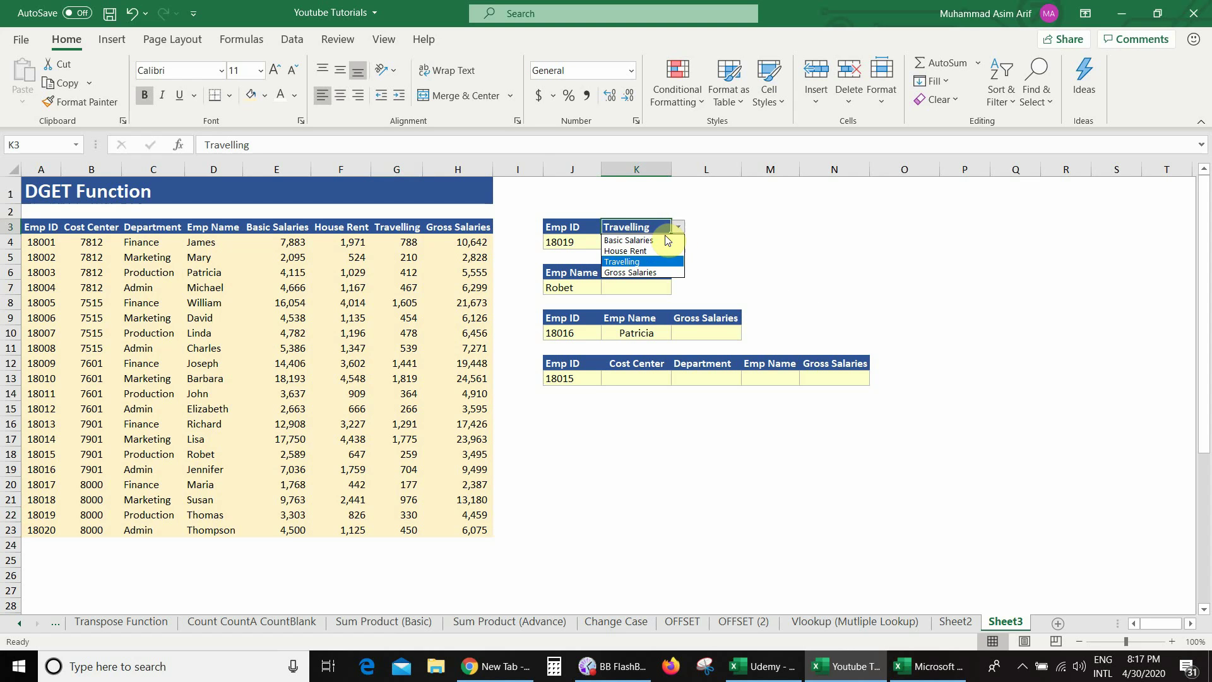
pyautogui.click(668, 240)
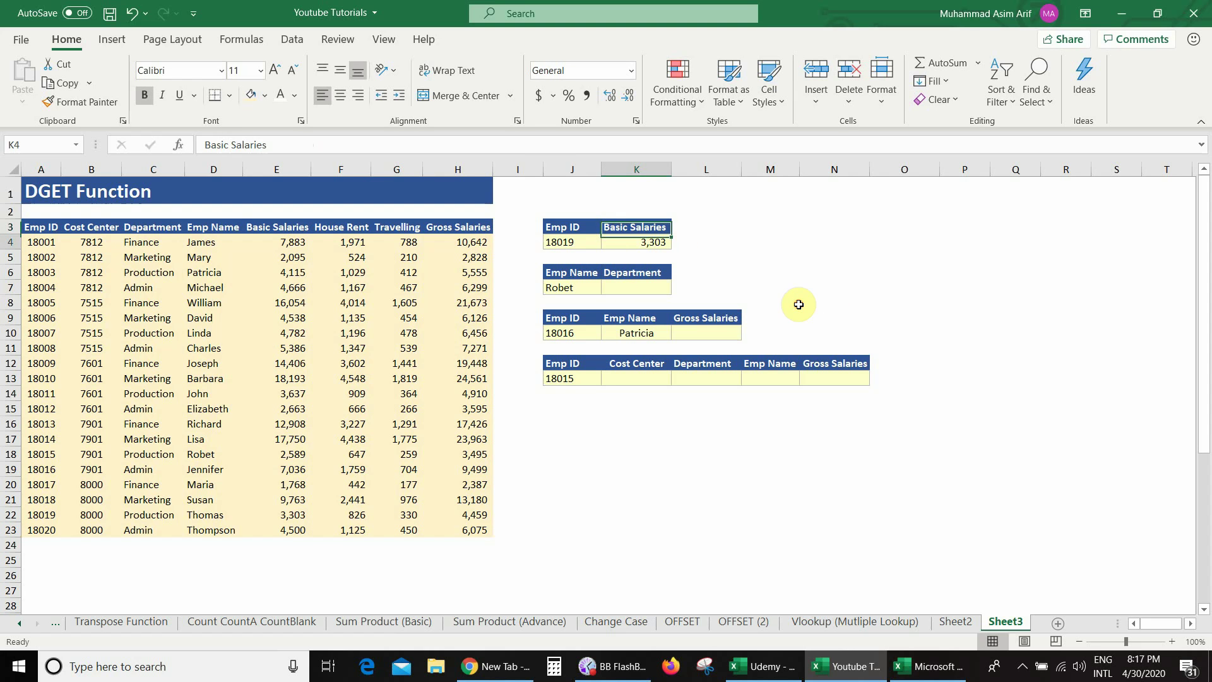
# - Check the DGET result in K4 against the matching employee's basic salary in E22
pyautogui.press('Down')
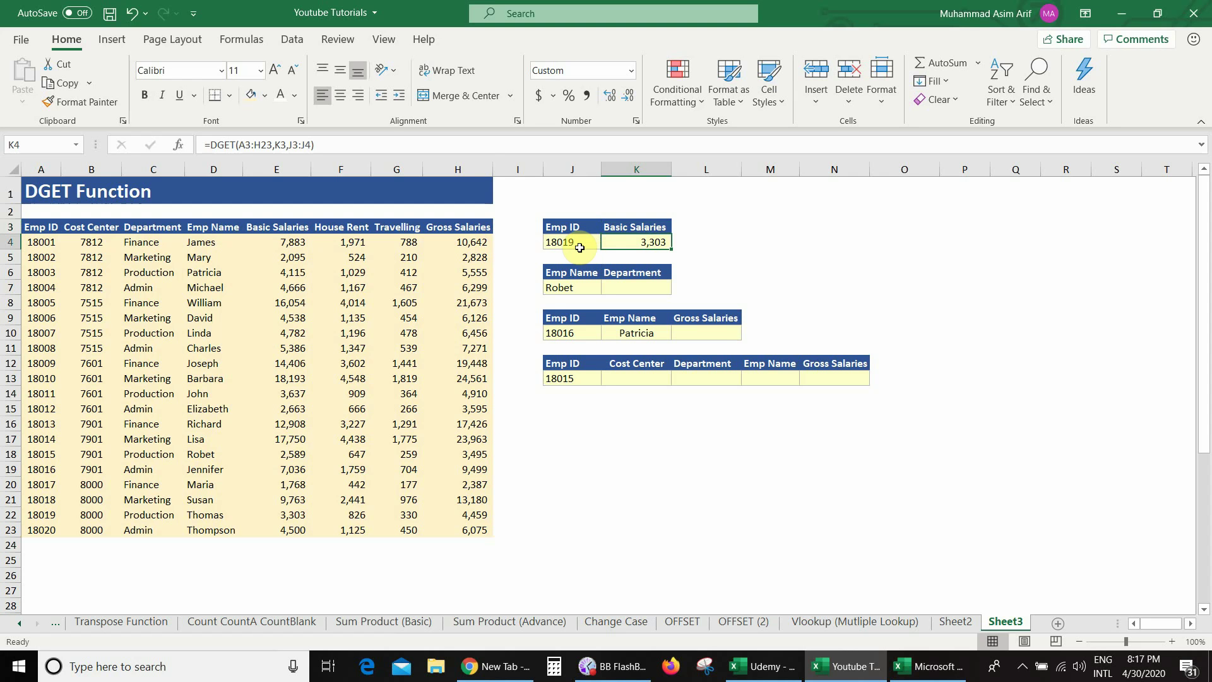
pyautogui.click(300, 515)
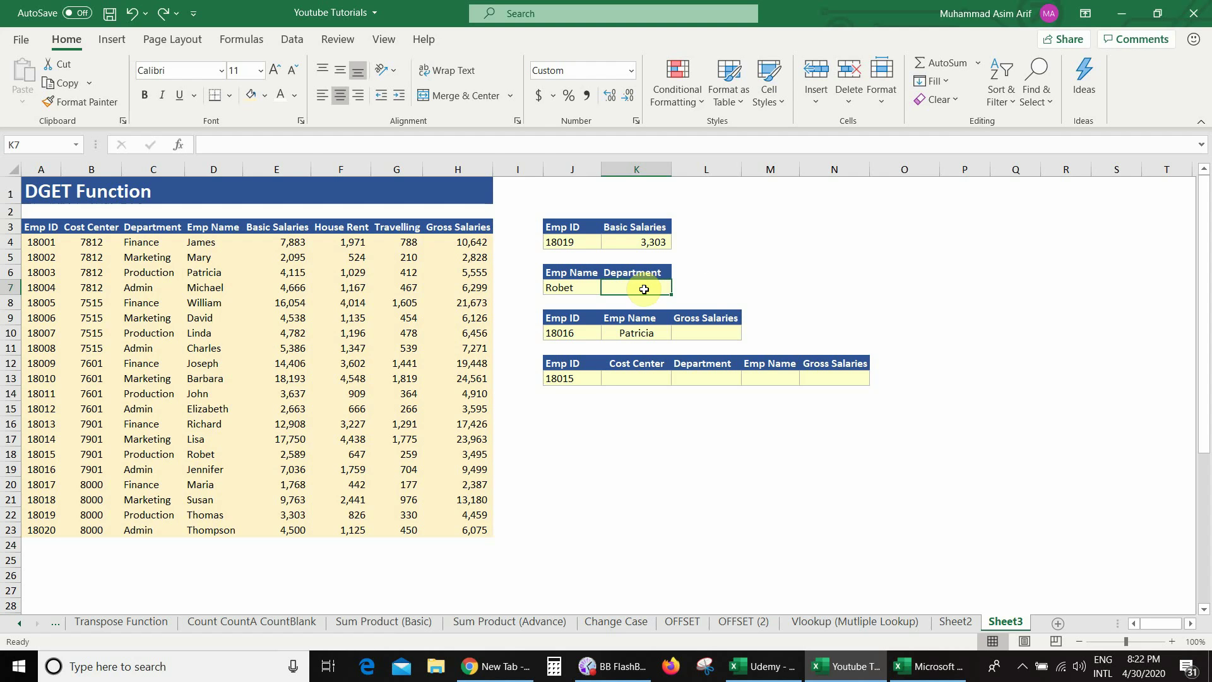
# - Choose the employee name from D20 as the Emp Name criterion in J7
pyautogui.click(571, 272)
pyautogui.press('Down')
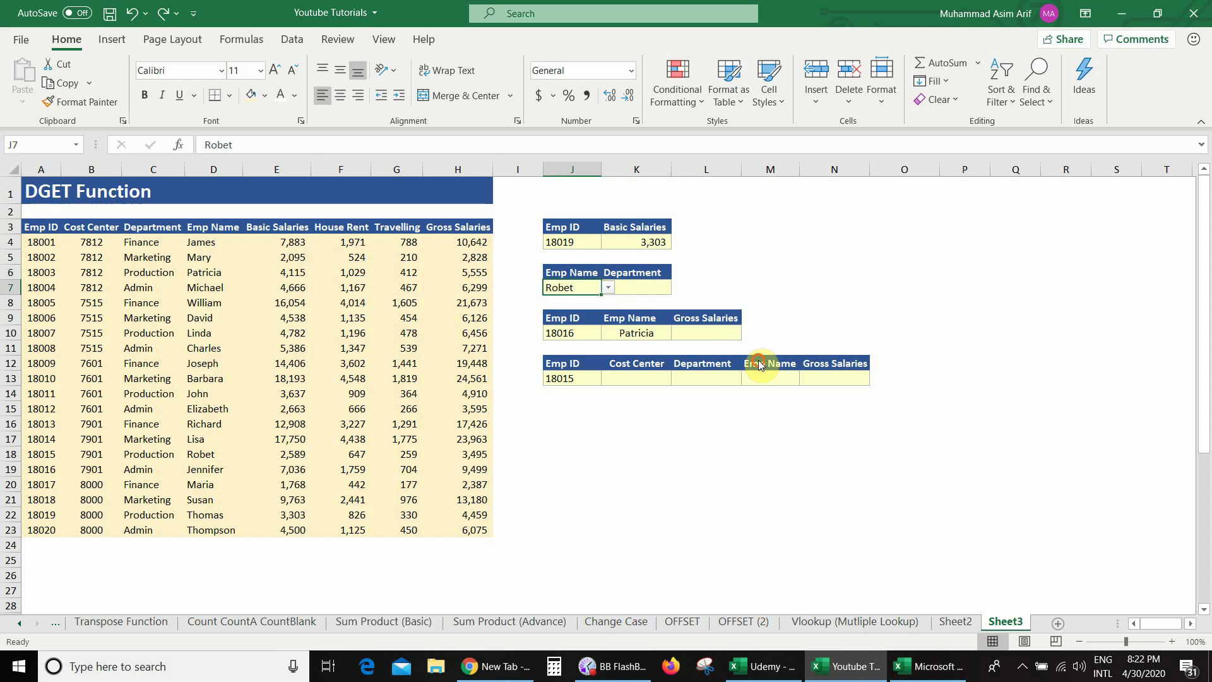
pyautogui.click(607, 288)
pyautogui.click(596, 329)
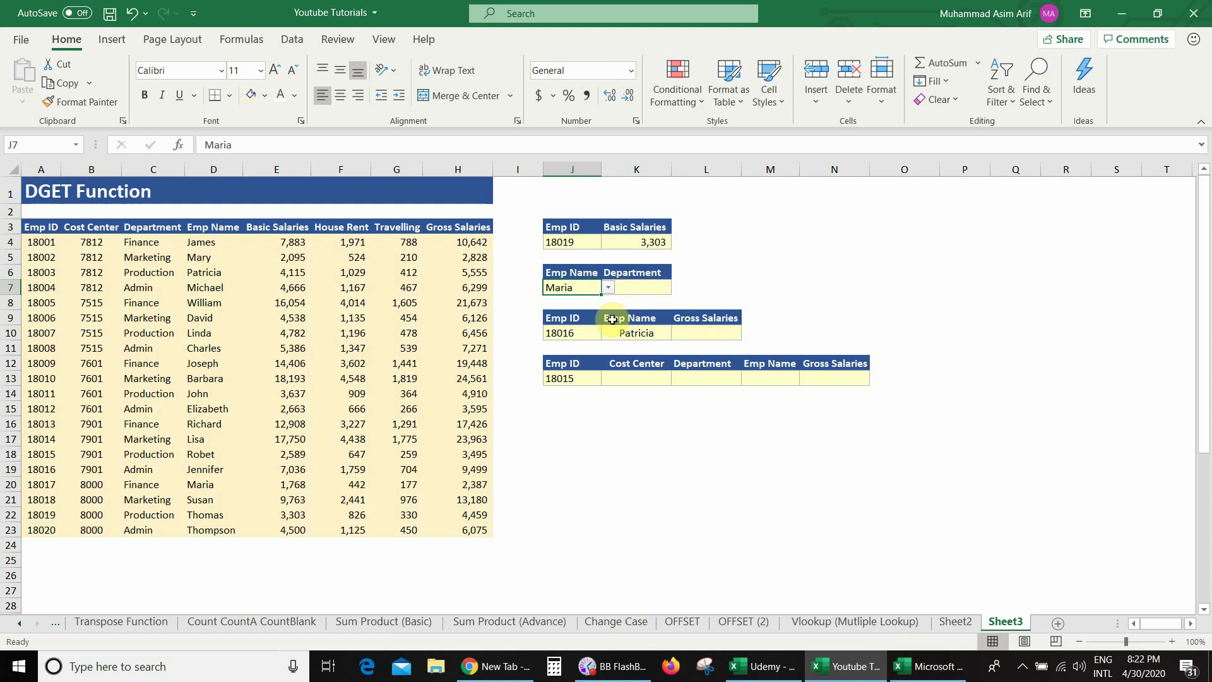
# - Start a DGET formula in K7 with the salary table A3:H23, headers included, as its database argument
pyautogui.click(647, 287)
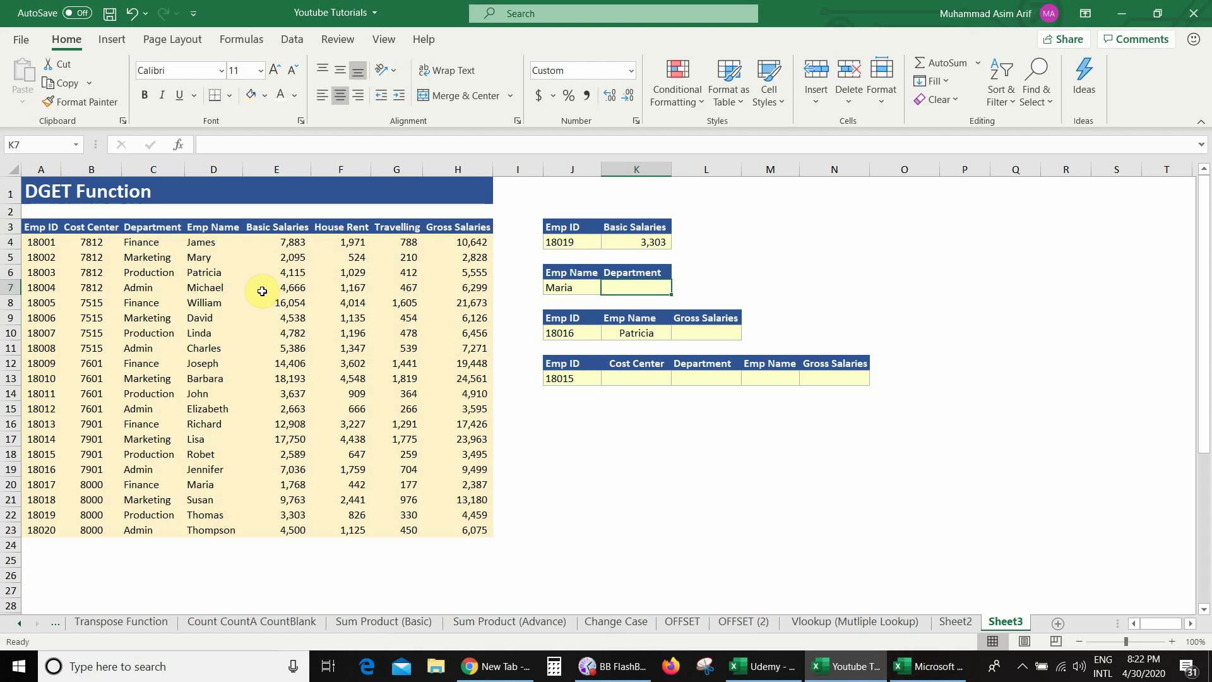
pyautogui.moveTo(212, 244); pyautogui.dragTo(213, 468)
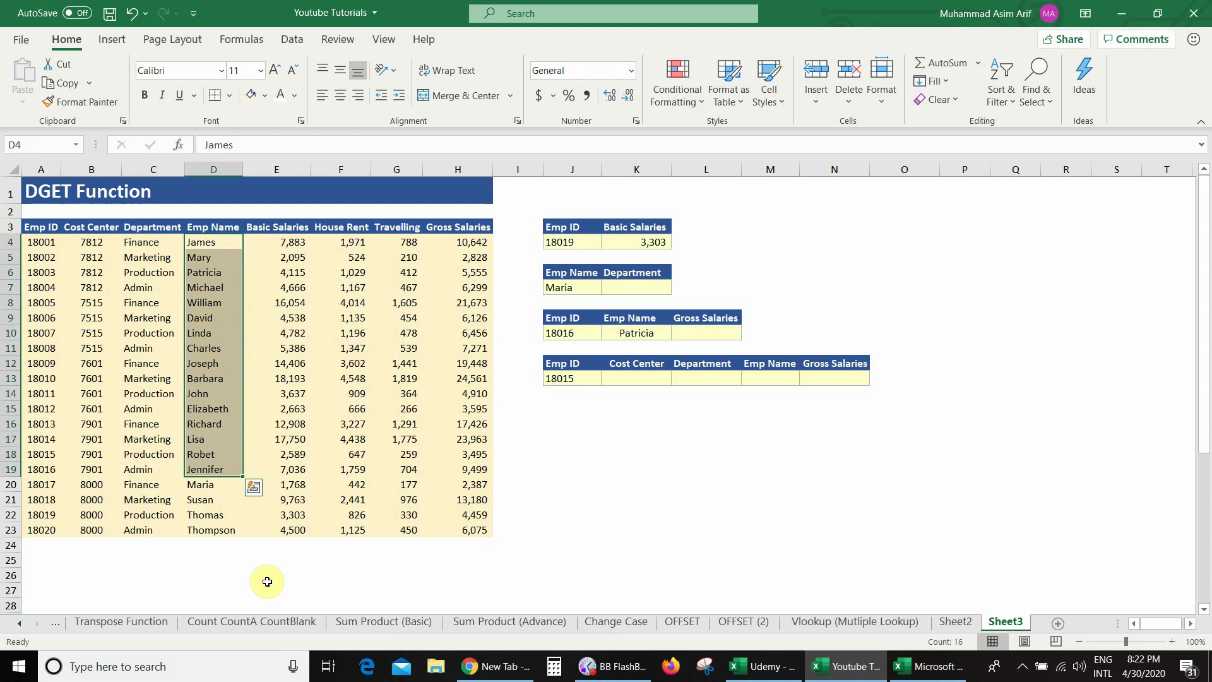
pyautogui.click(148, 310)
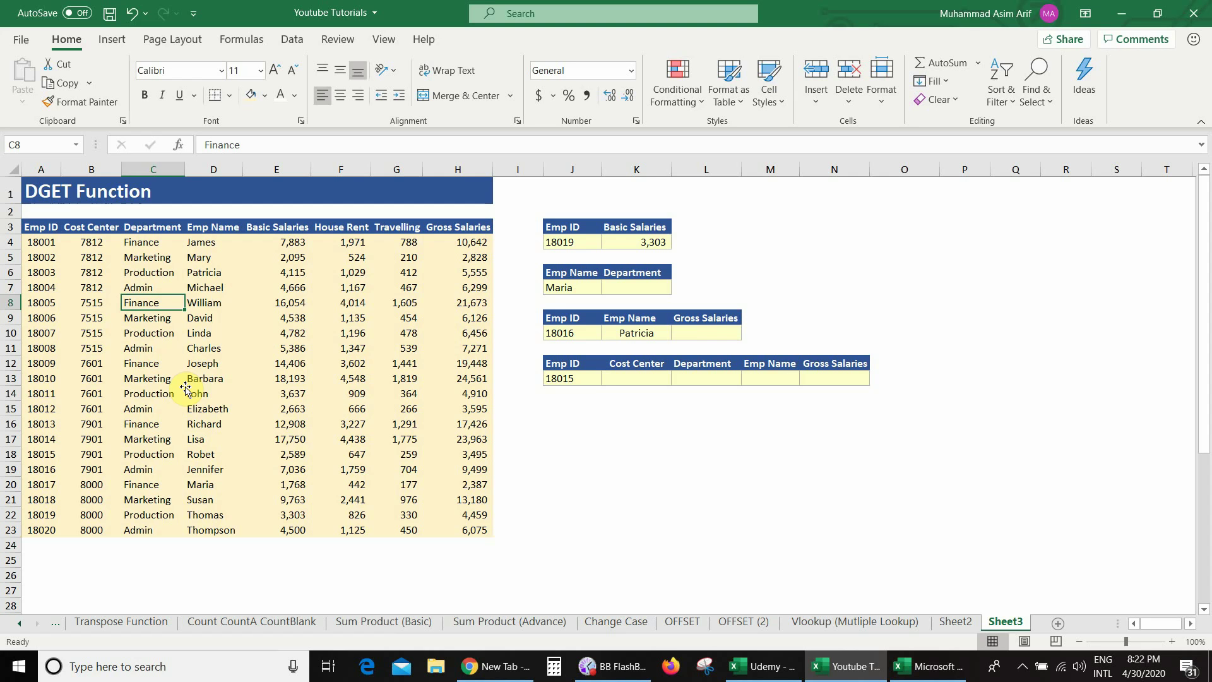
pyautogui.click(622, 287)
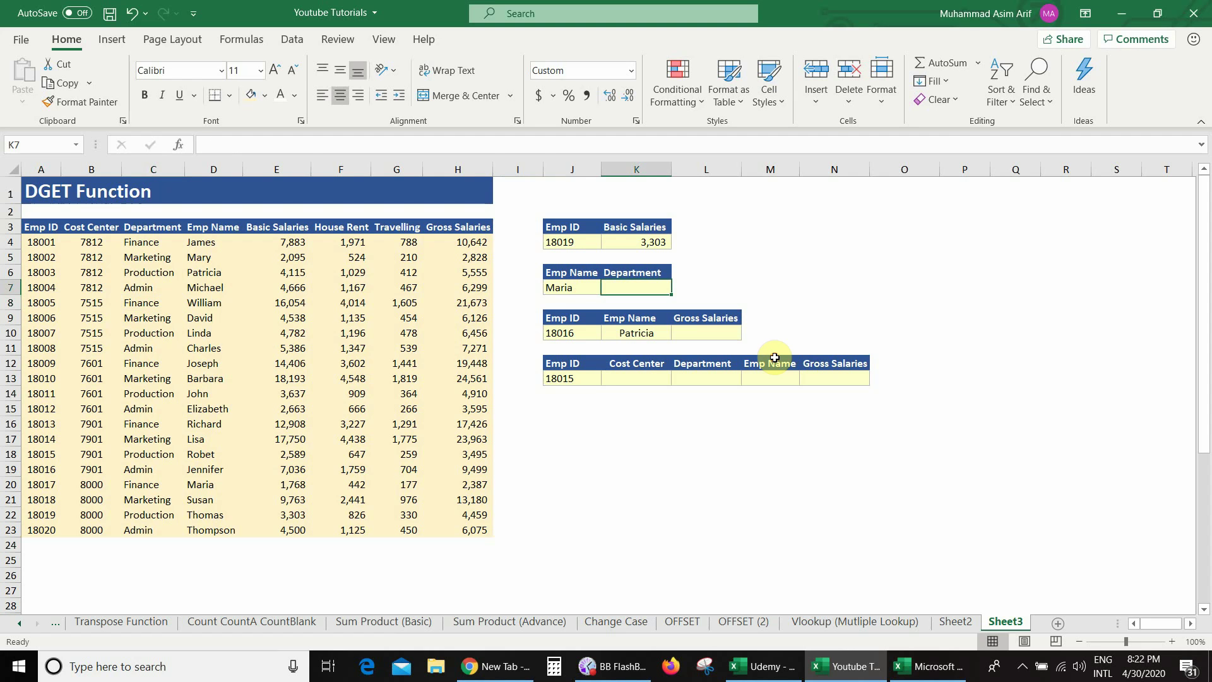
pyautogui.write('=')
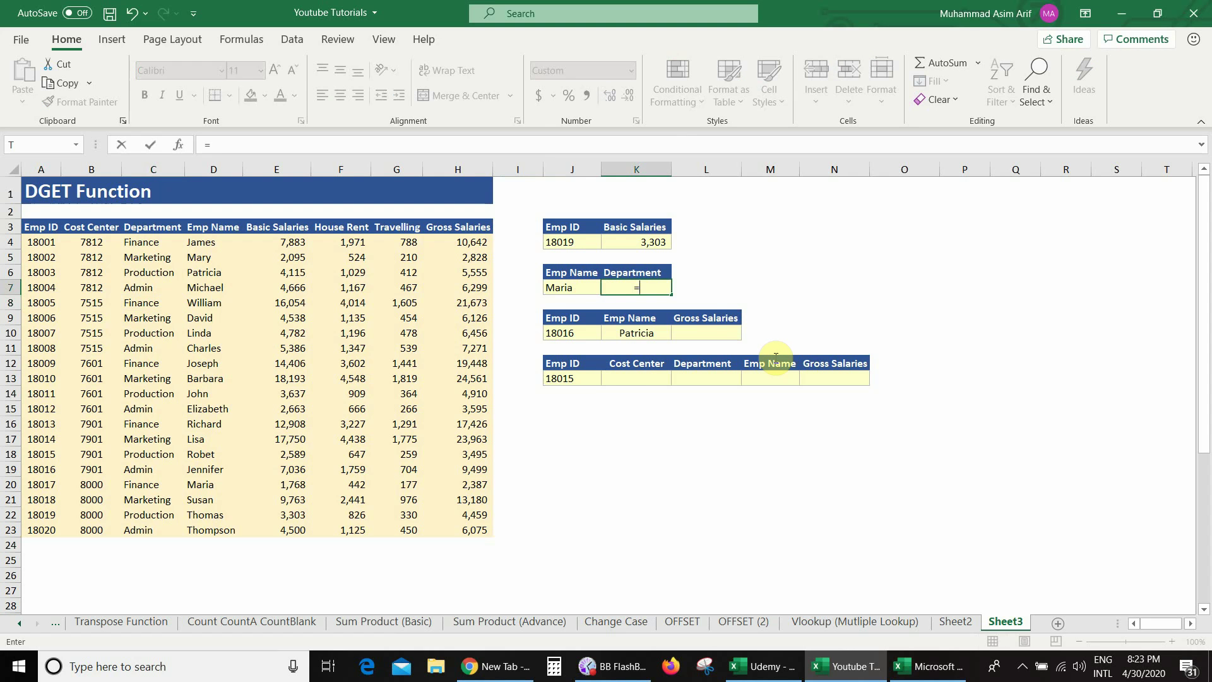
pyautogui.write('dget(')
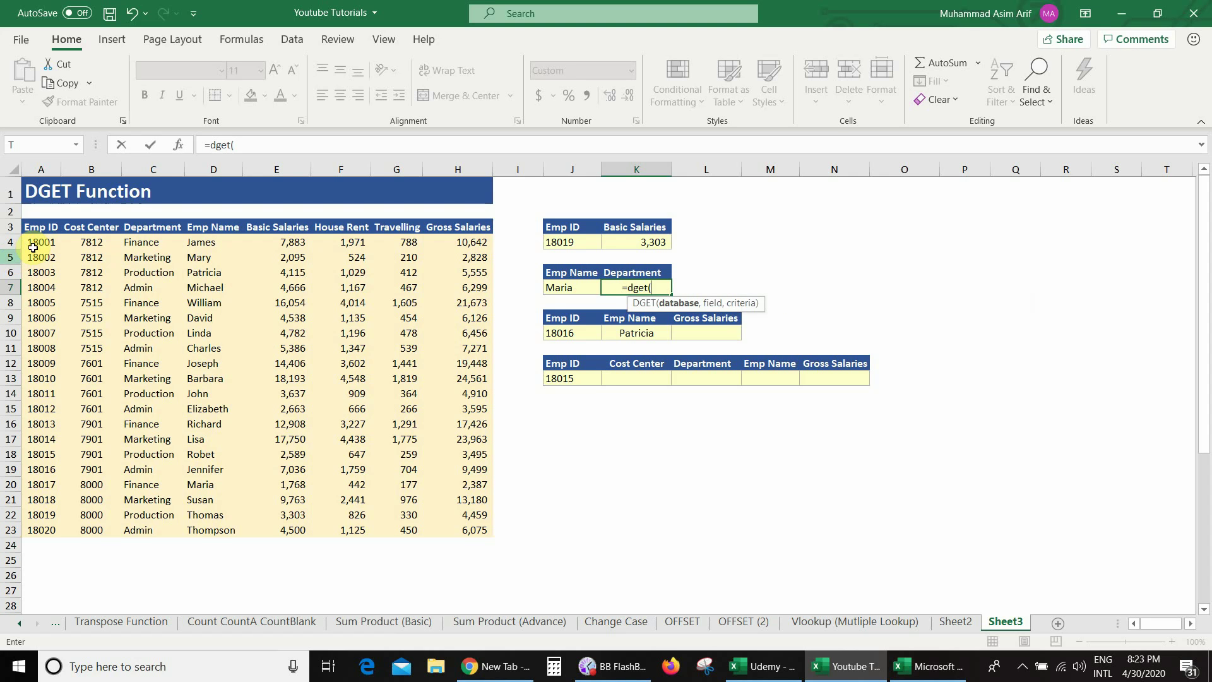
pyautogui.click(39, 227)
pyautogui.hotkey('ctrl', 'shift', 'Right')
pyautogui.hotkey('ctrl', 'shift', 'Down')
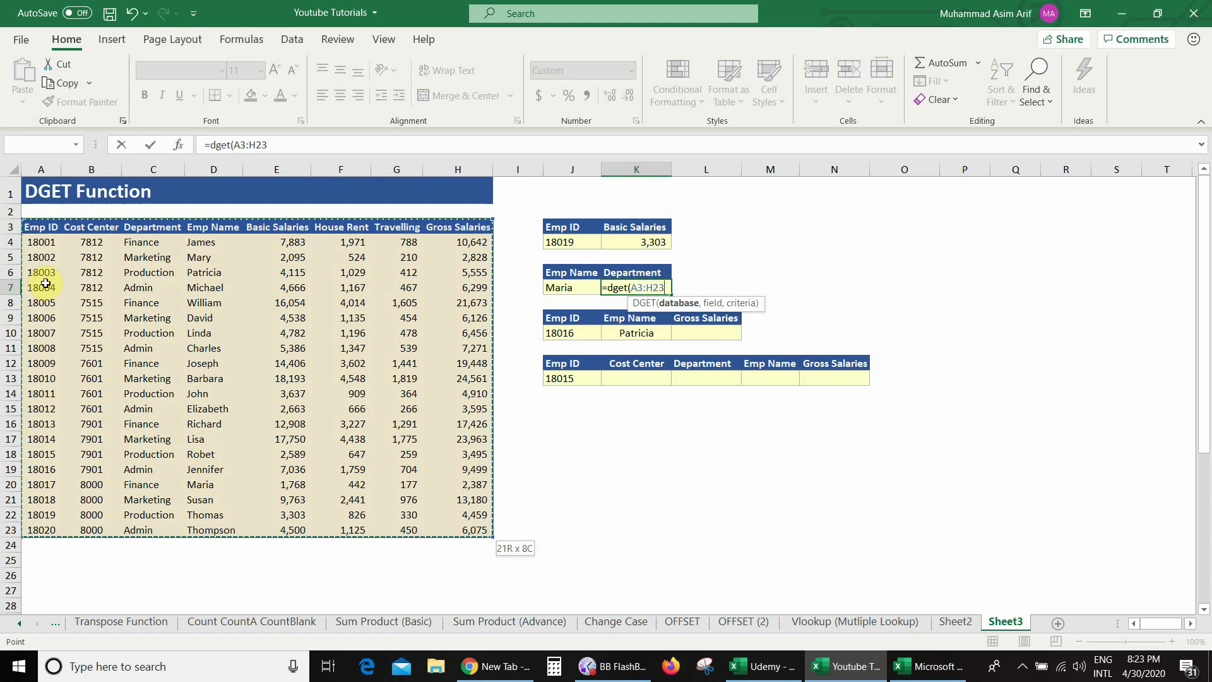
pyautogui.write(',')
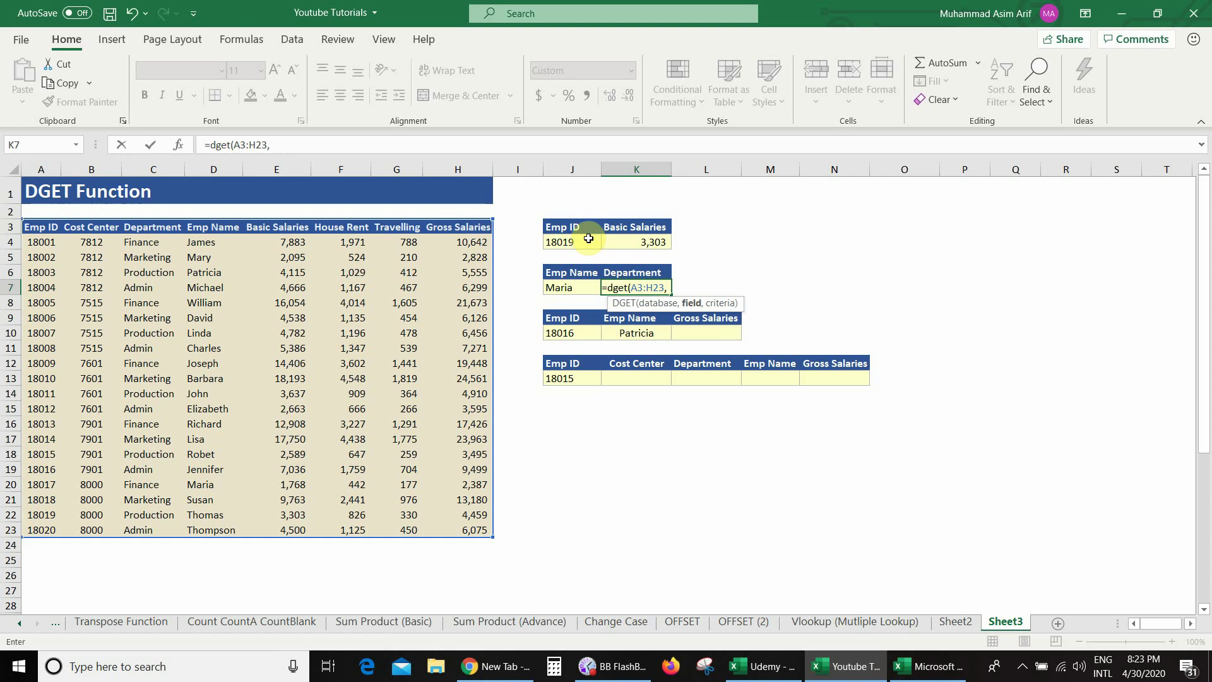
# - Complete the K7 formula with header K6 as the field and J6:J7 as the criteria
pyautogui.click(621, 273)
pyautogui.write(',')
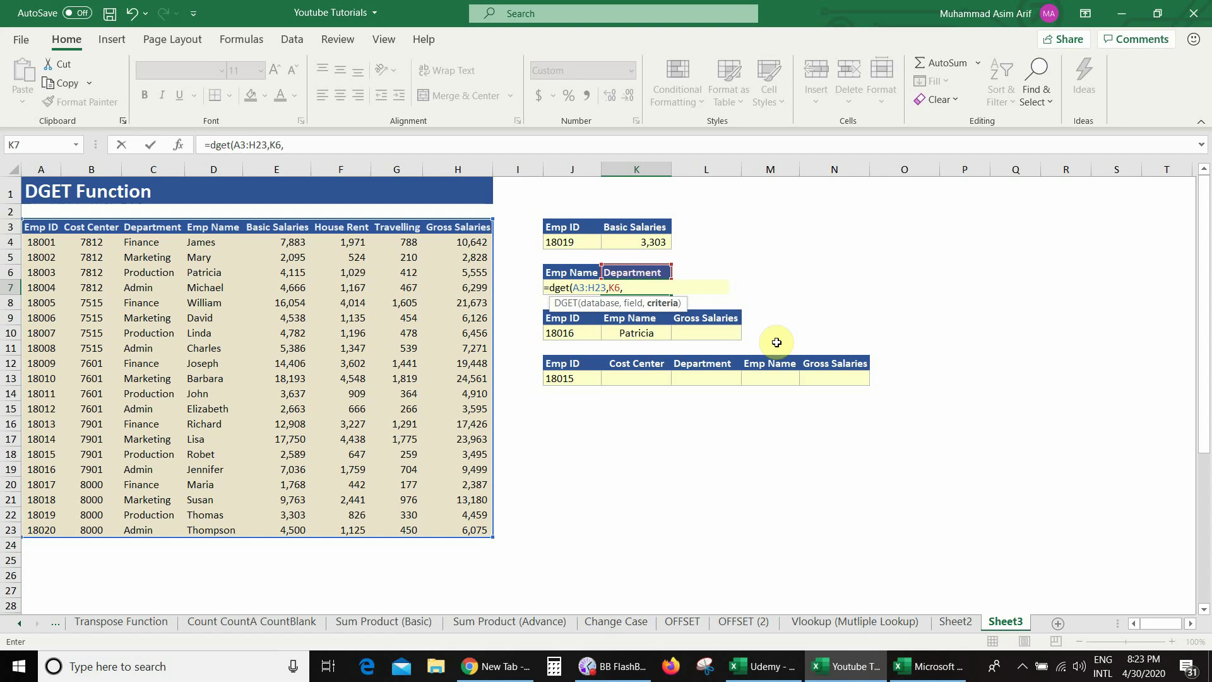
pyautogui.click(574, 271)
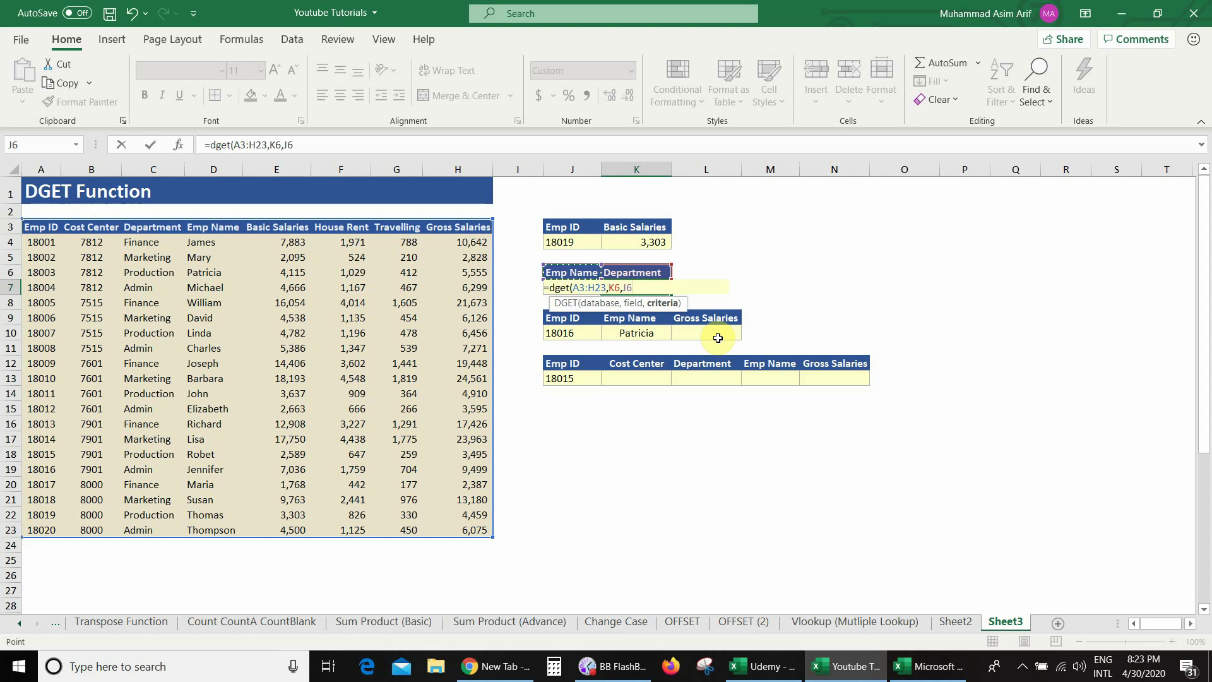
pyautogui.hotkey('shift', 'Down')
pyautogui.write(')')
pyautogui.press('Return')
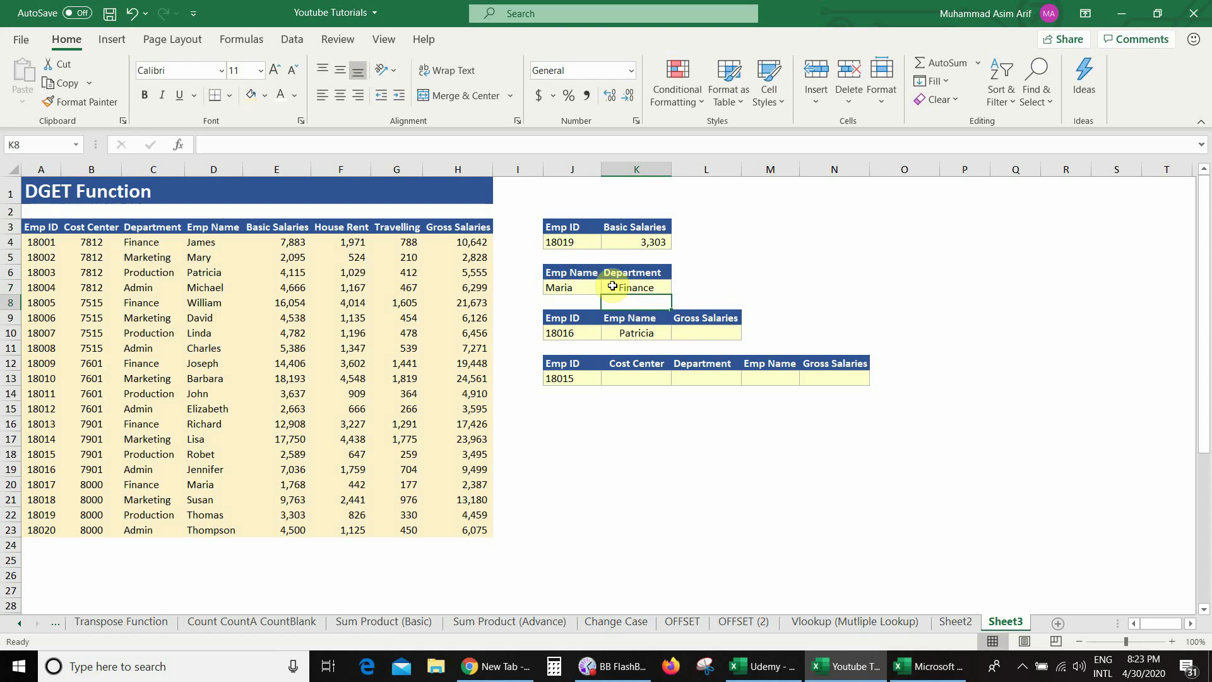
pyautogui.press('Up')
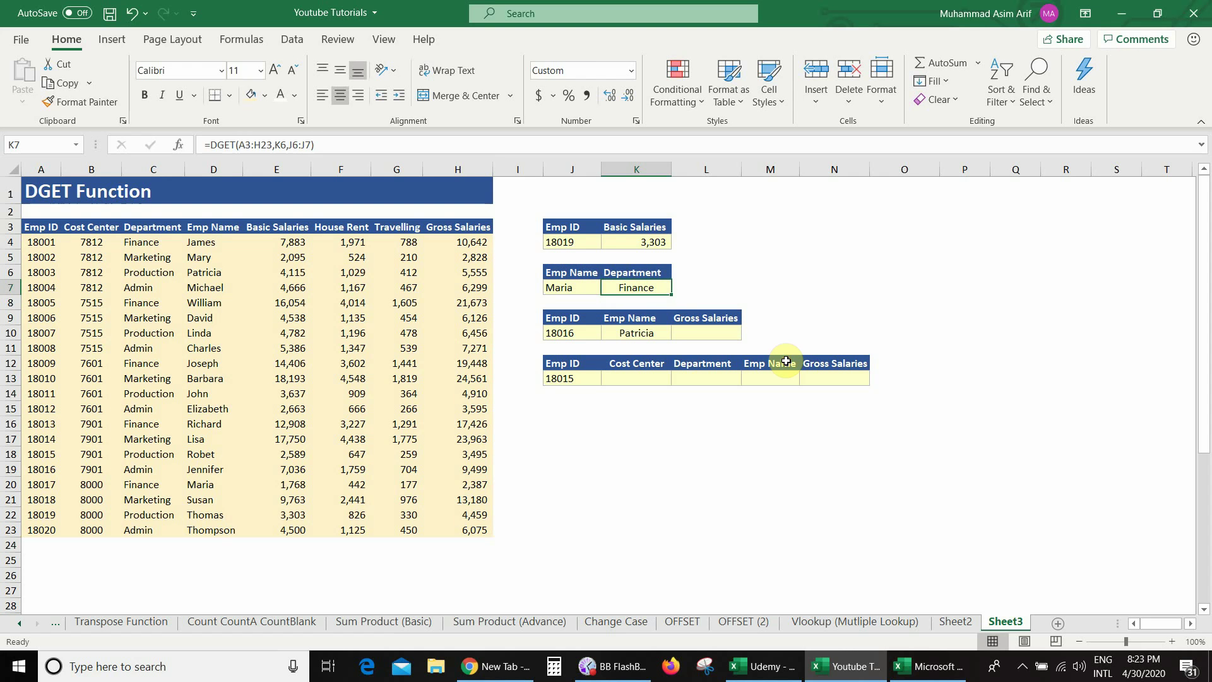
# - Change the Emp Name in J7 to the one in D21 and compare the returned department with C21
pyautogui.click(583, 287)
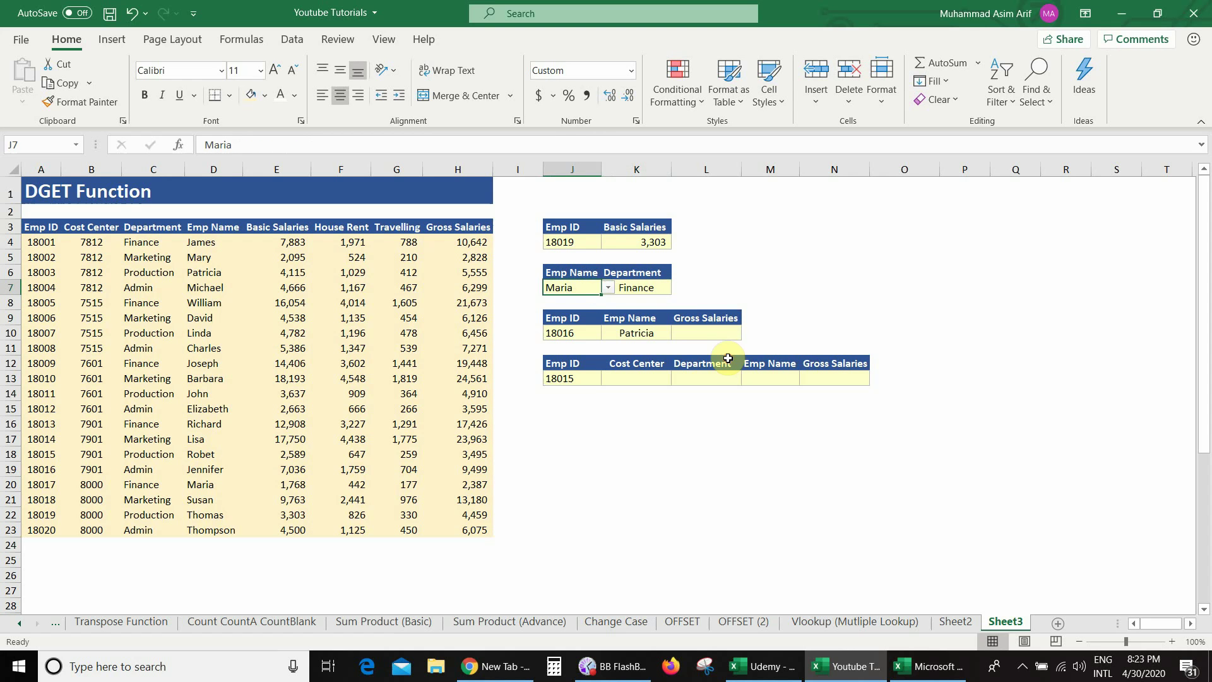
pyautogui.click(606, 288)
pyautogui.click(562, 355)
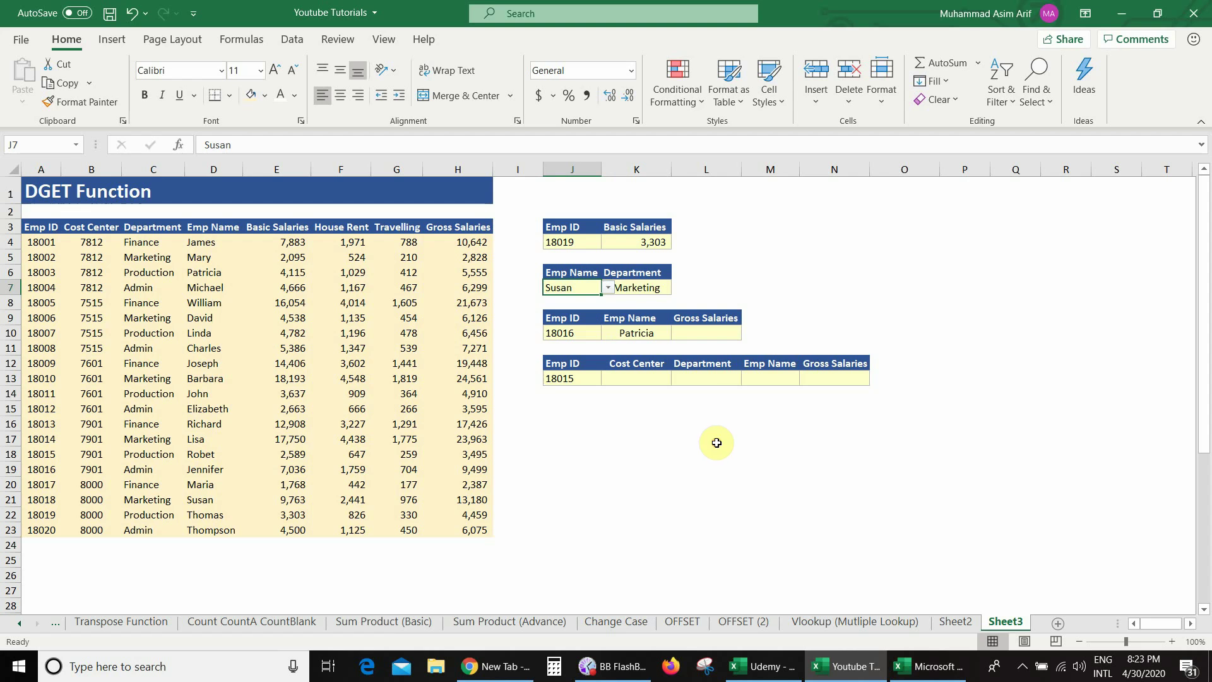
pyautogui.click(650, 288)
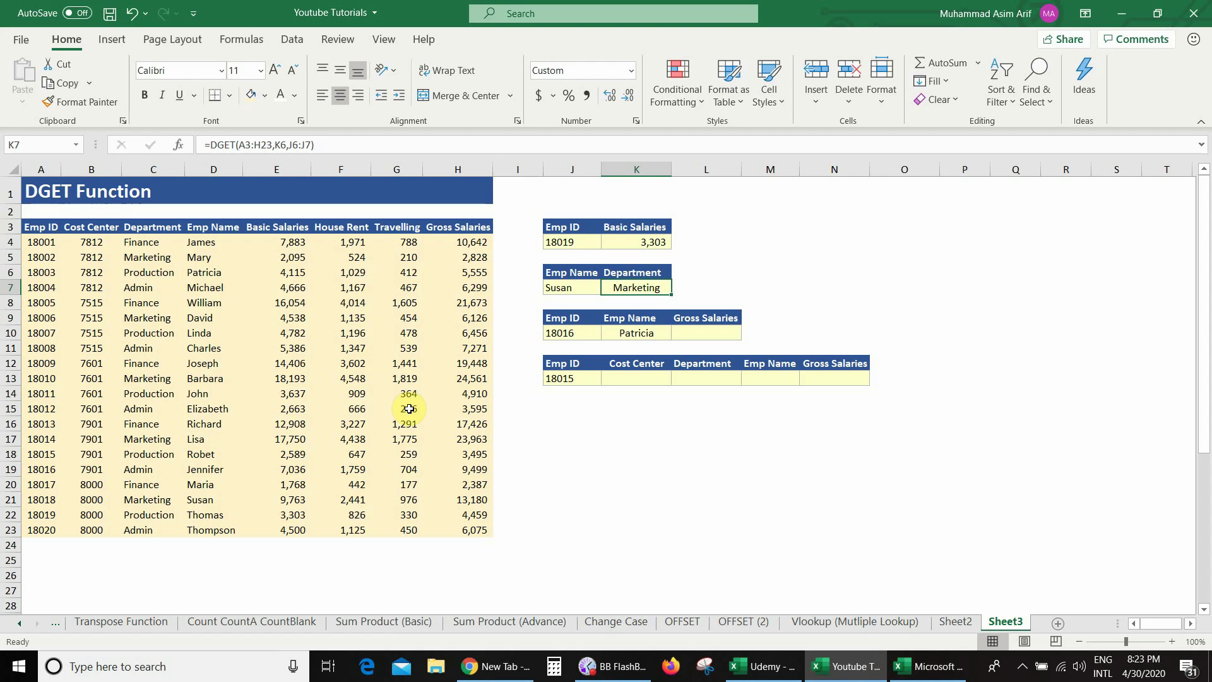
pyautogui.click(202, 499)
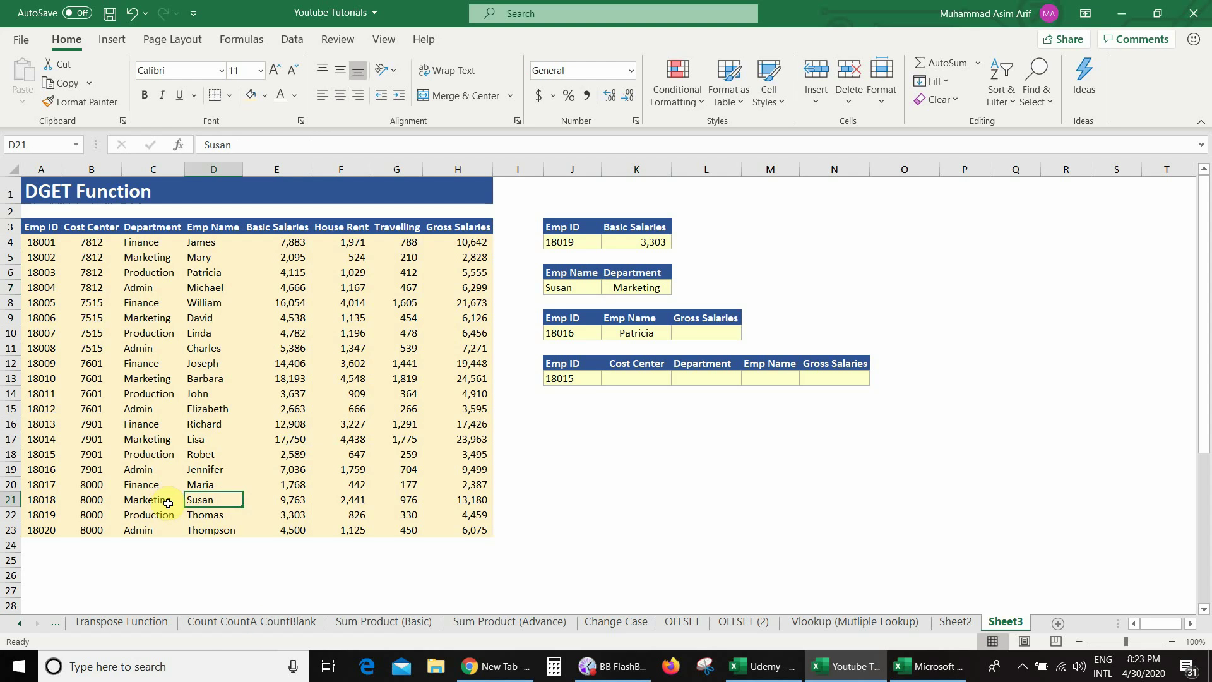
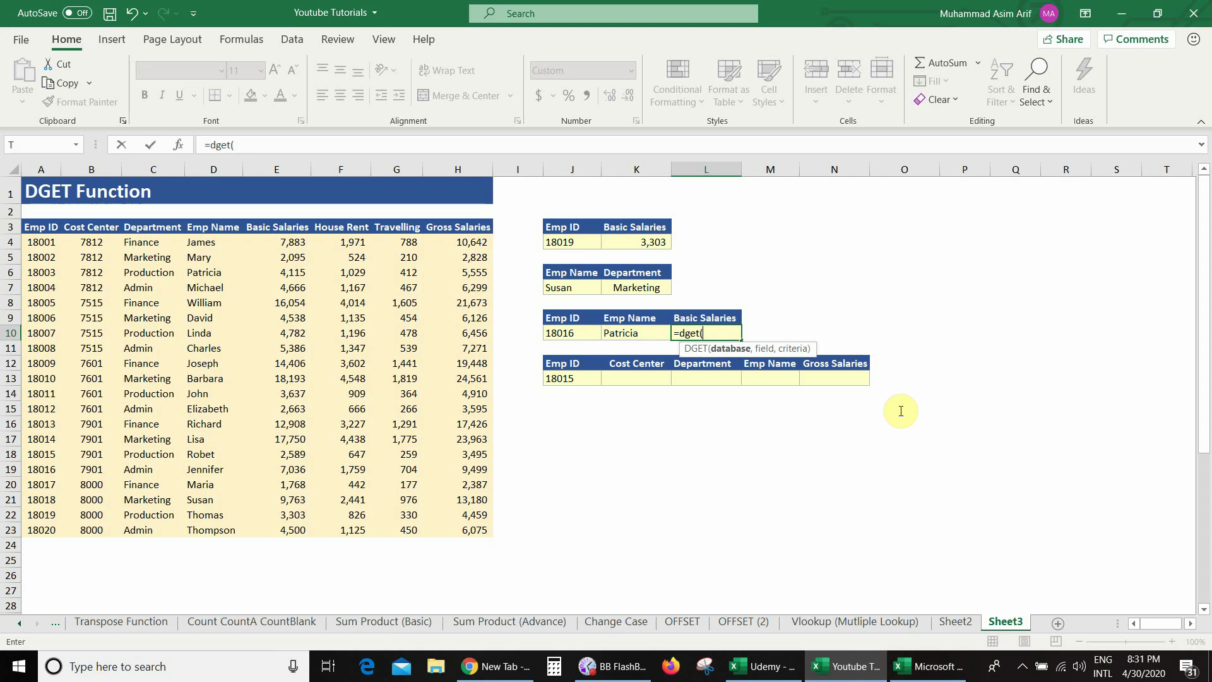
# - Complete the DGET formula in L10 with database A3:H23, field L9 and the two-column criteria J9:K10
pyautogui.click(39, 227)
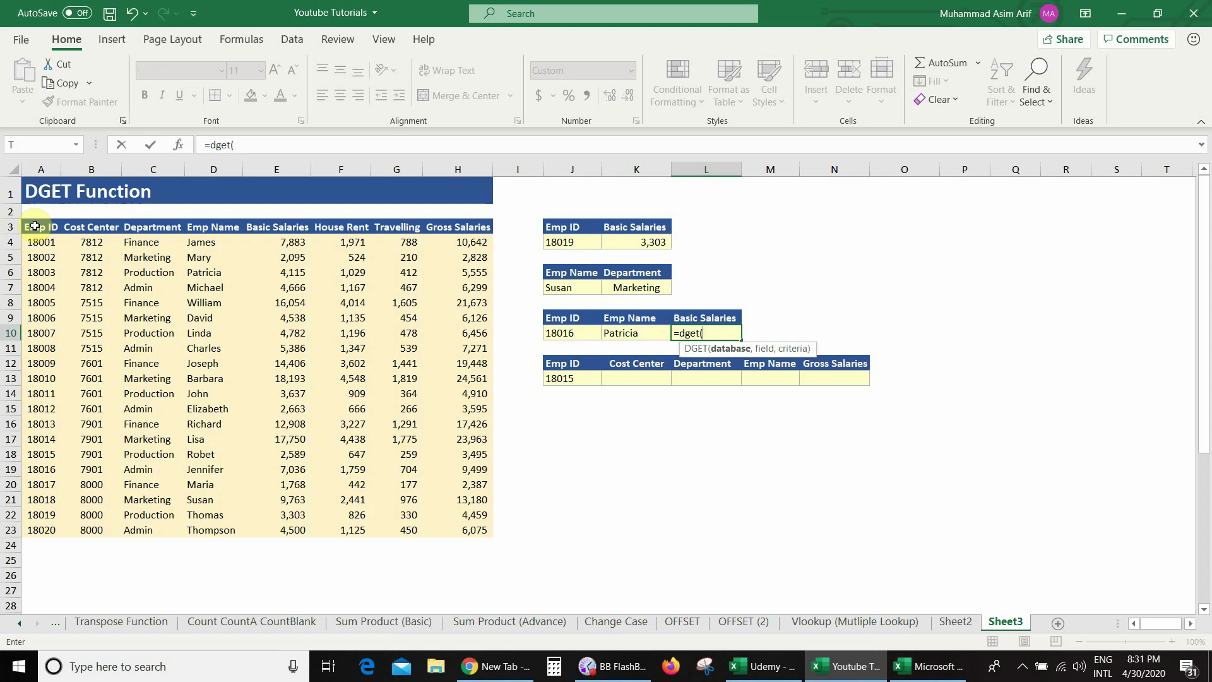
pyautogui.hotkey('ctrl', 'shift', 'Right')
pyautogui.hotkey('ctrl', 'shift', 'Down')
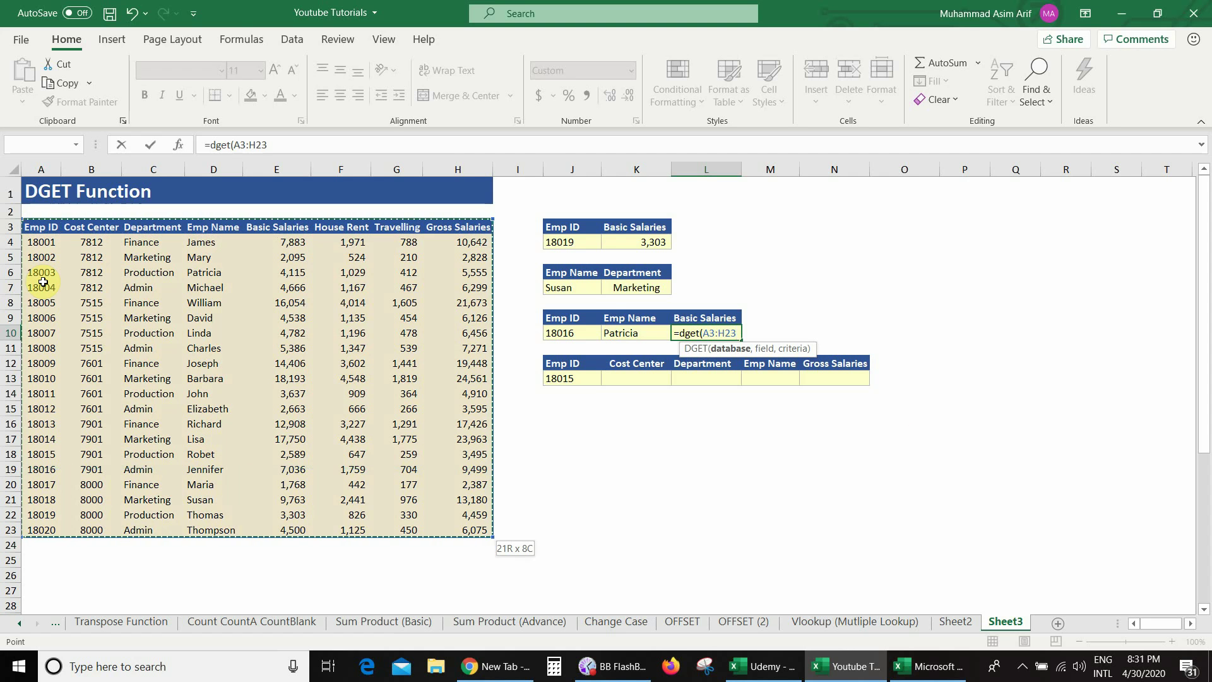
pyautogui.write(',')
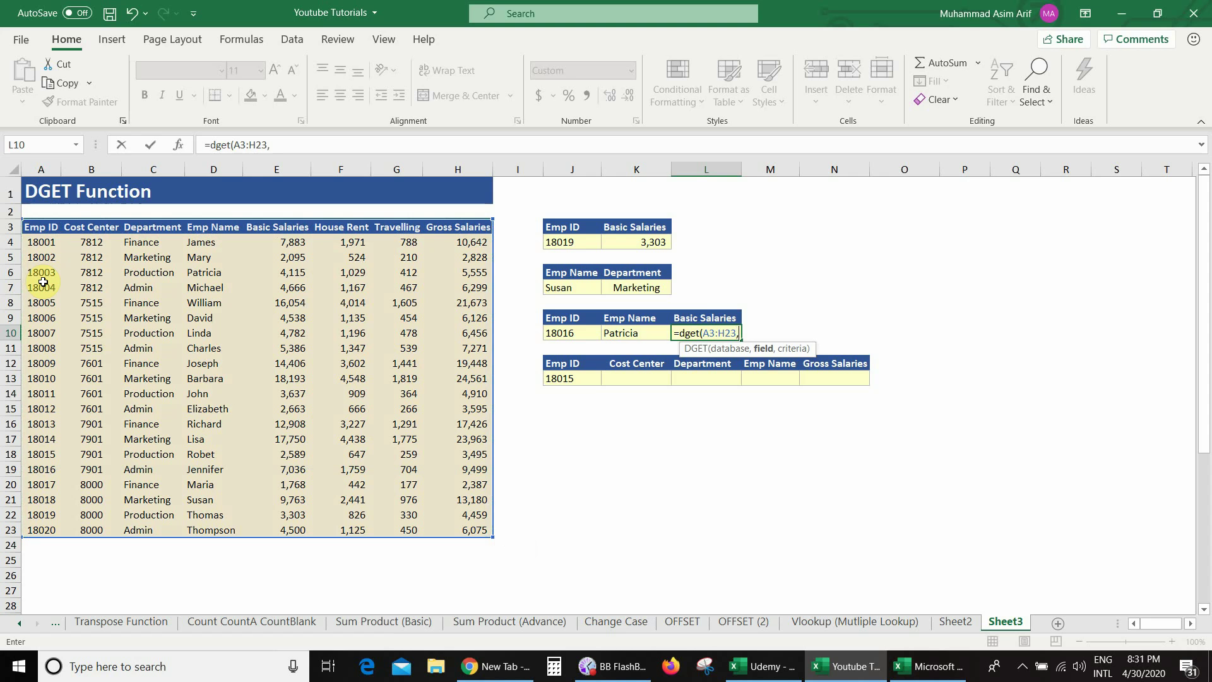
pyautogui.click(691, 311)
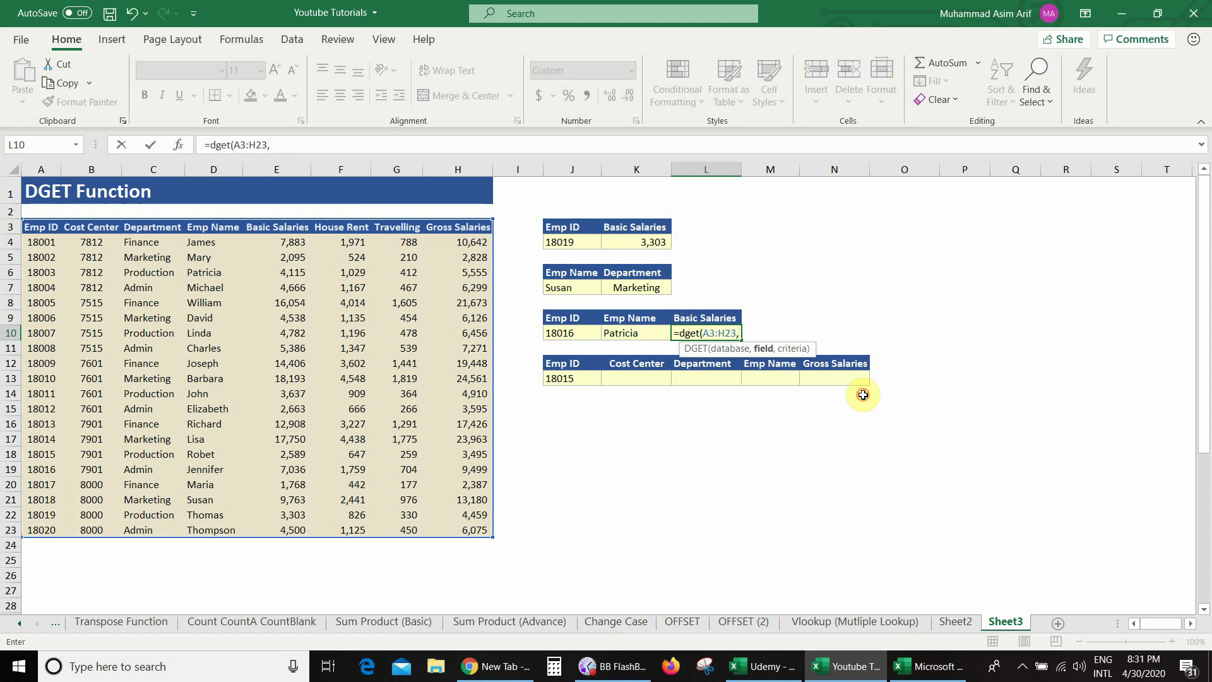
pyautogui.write(',')
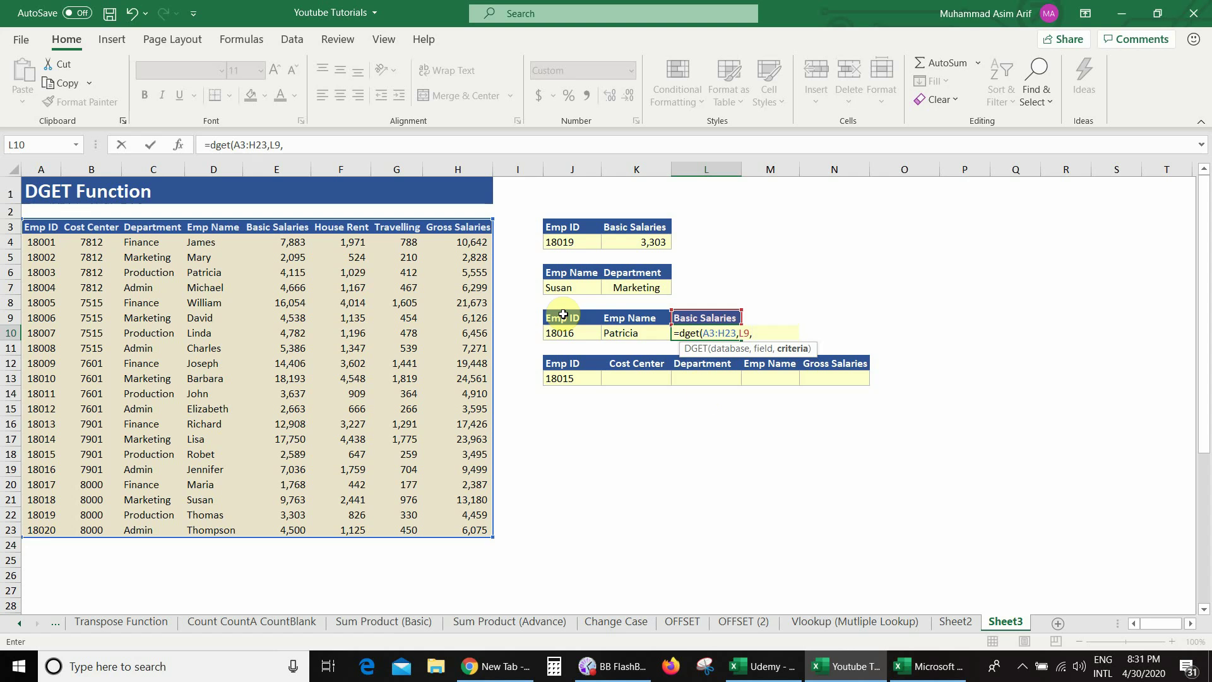
pyautogui.moveTo(564, 314); pyautogui.dragTo(631, 332)
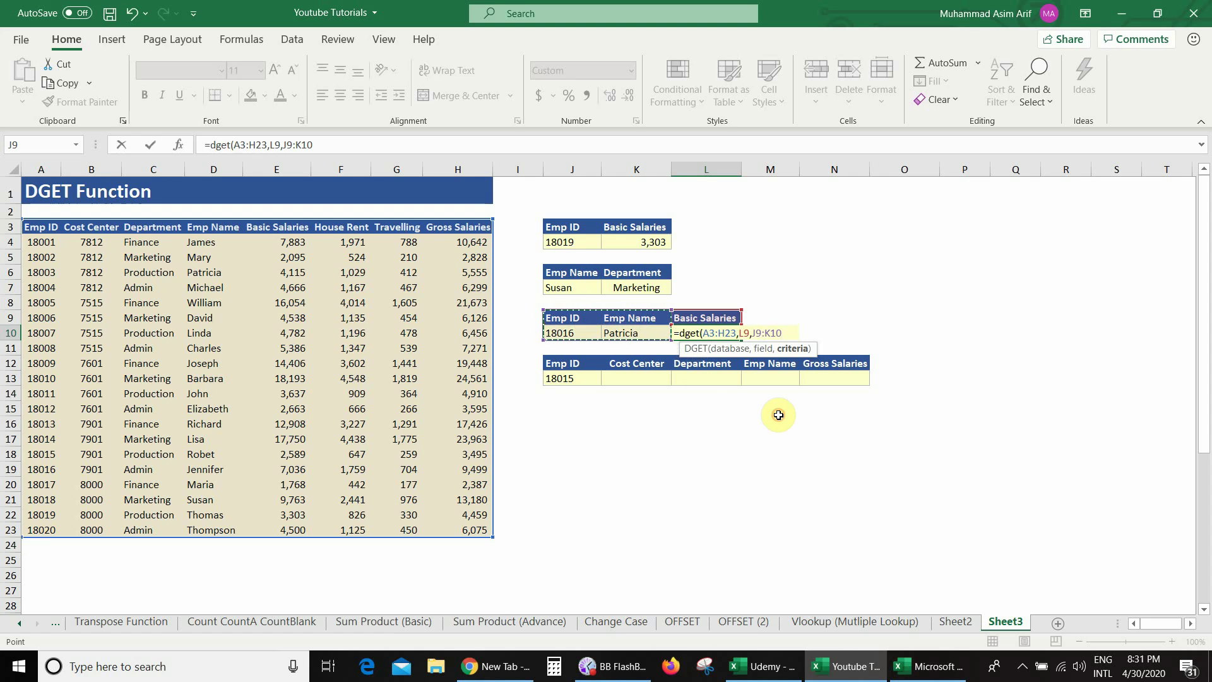
pyautogui.write(')')
pyautogui.press('Return')
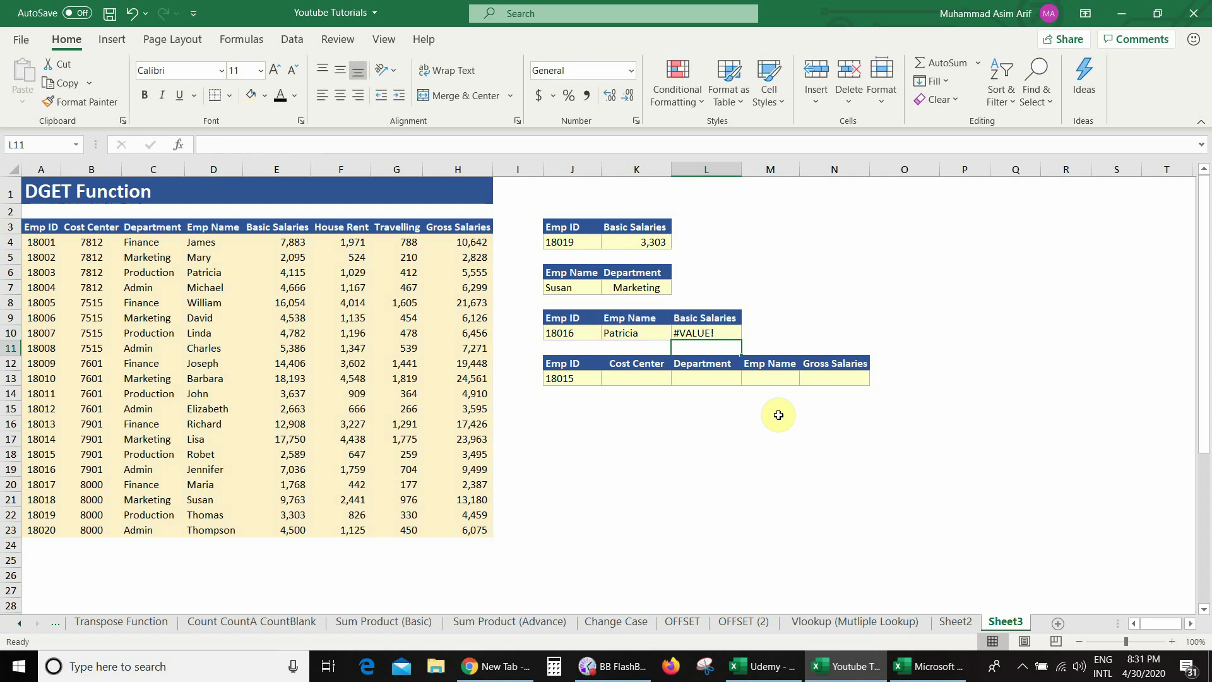
pyautogui.press('Up')
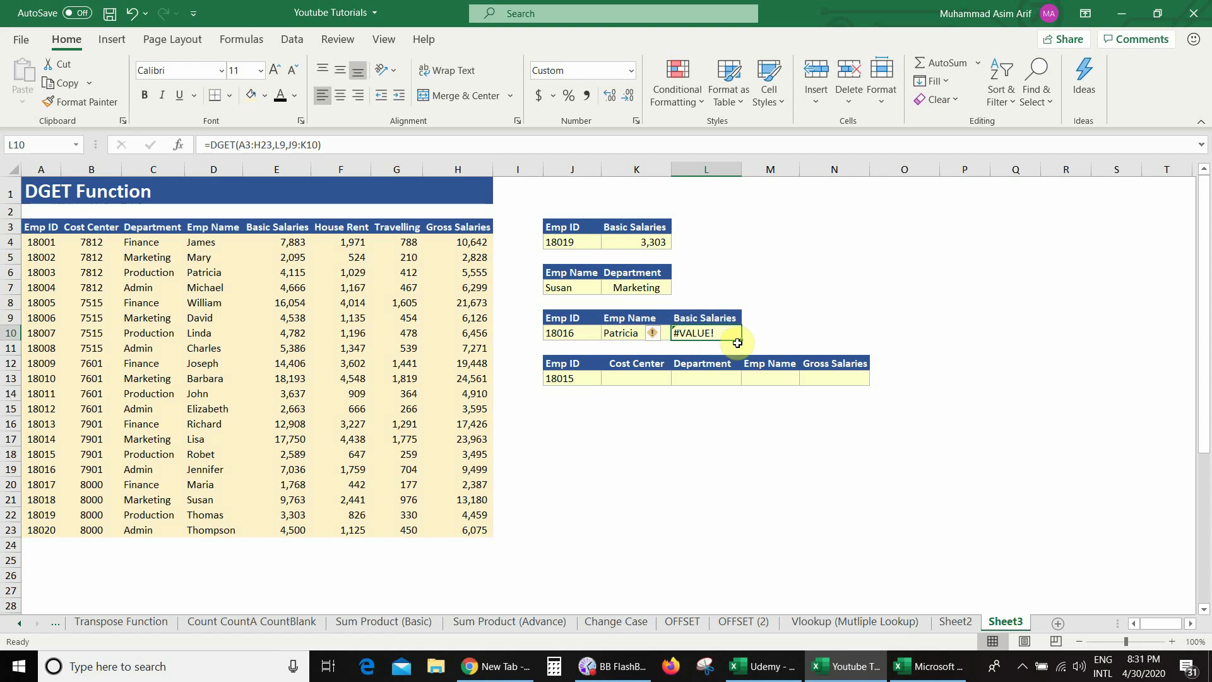
# - Compare the Emp ID in J10 with row 19 and set the Emp Name in K10 to the matching name in D19
pyautogui.click(587, 333)
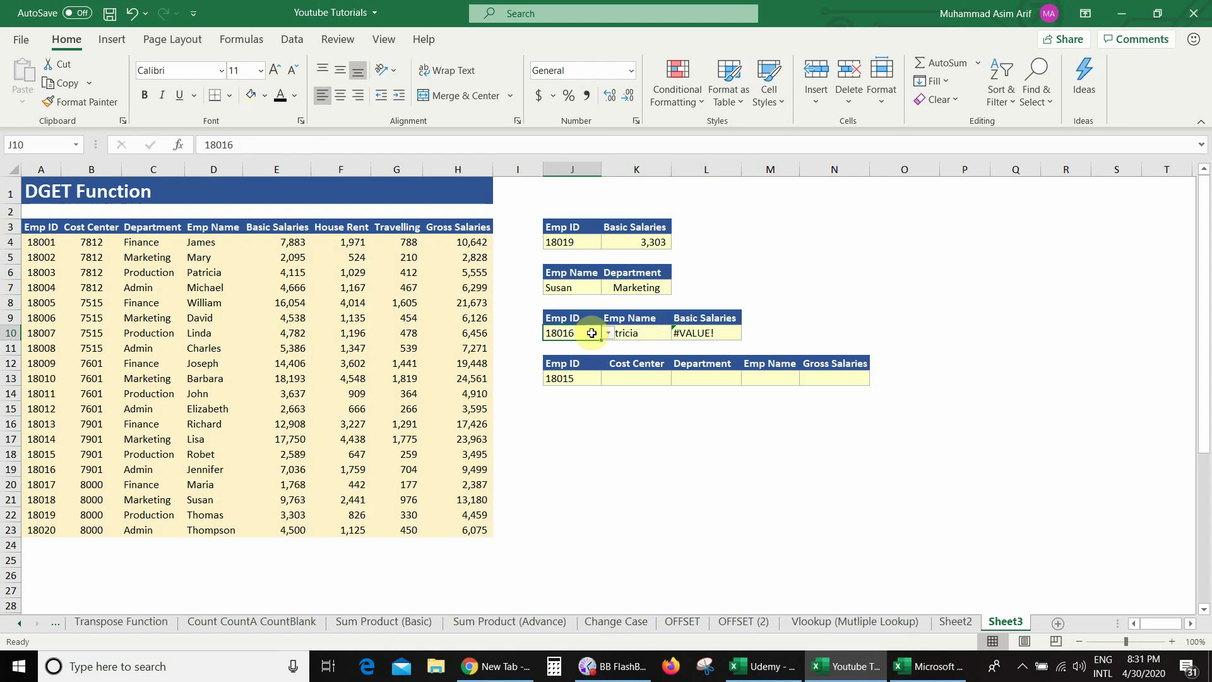
pyautogui.click(639, 330)
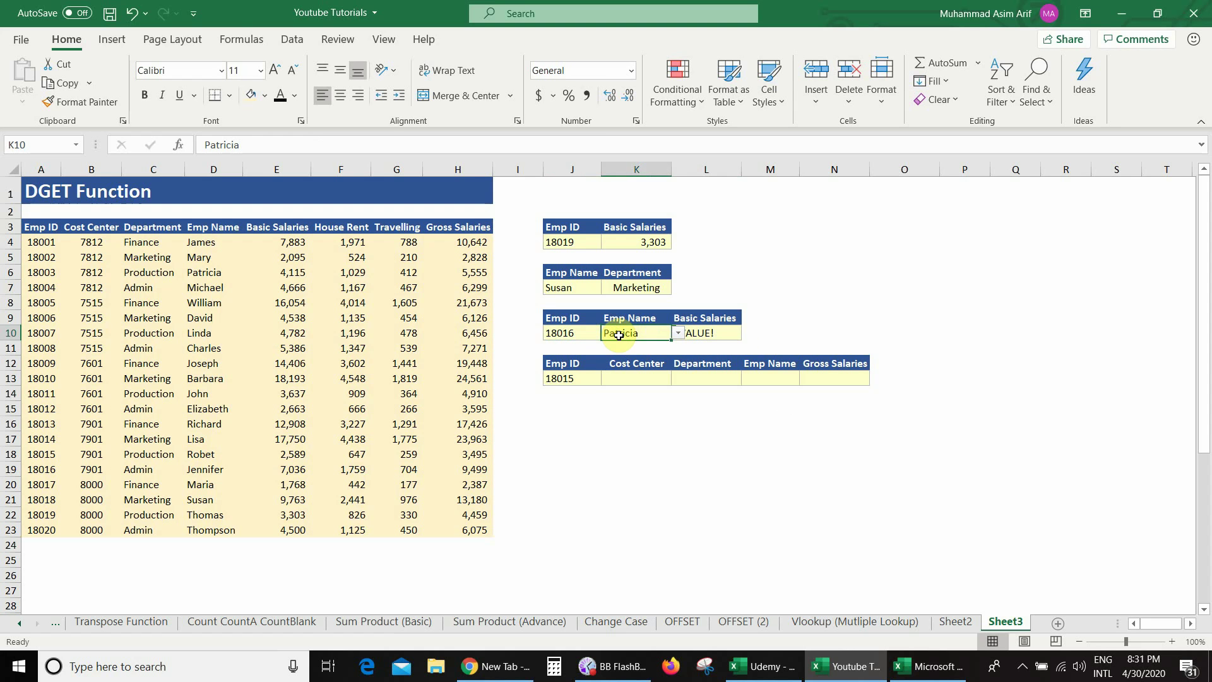
pyautogui.click(570, 336)
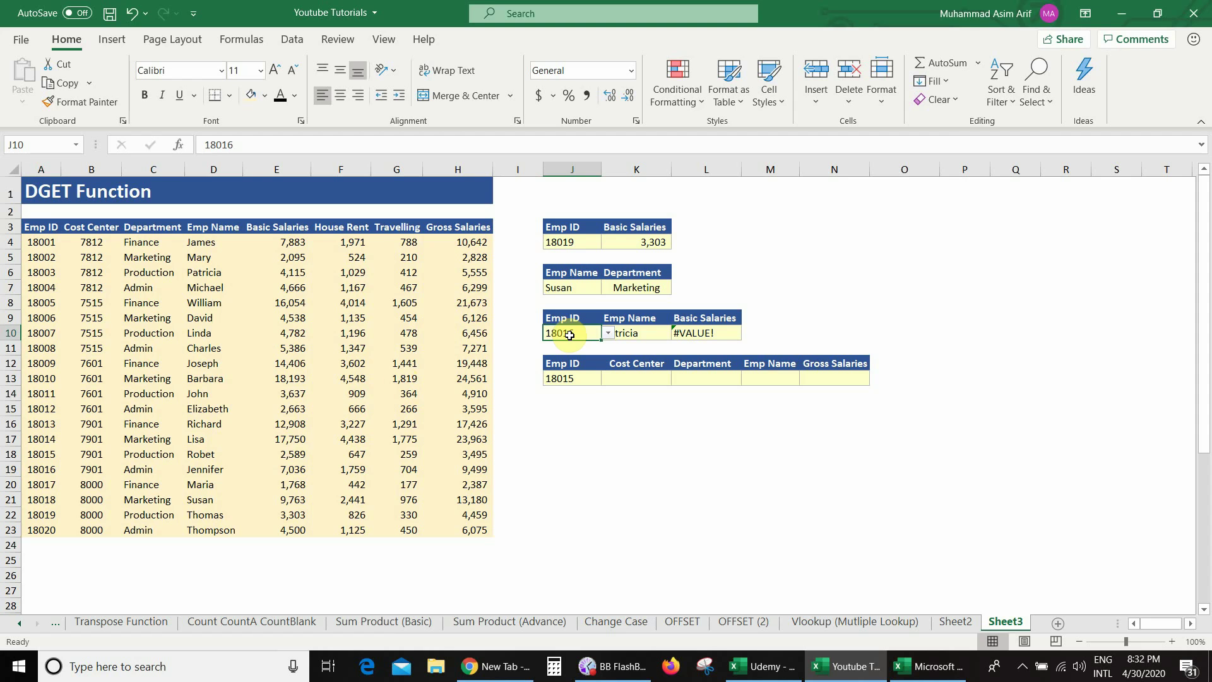
pyautogui.click(36, 471)
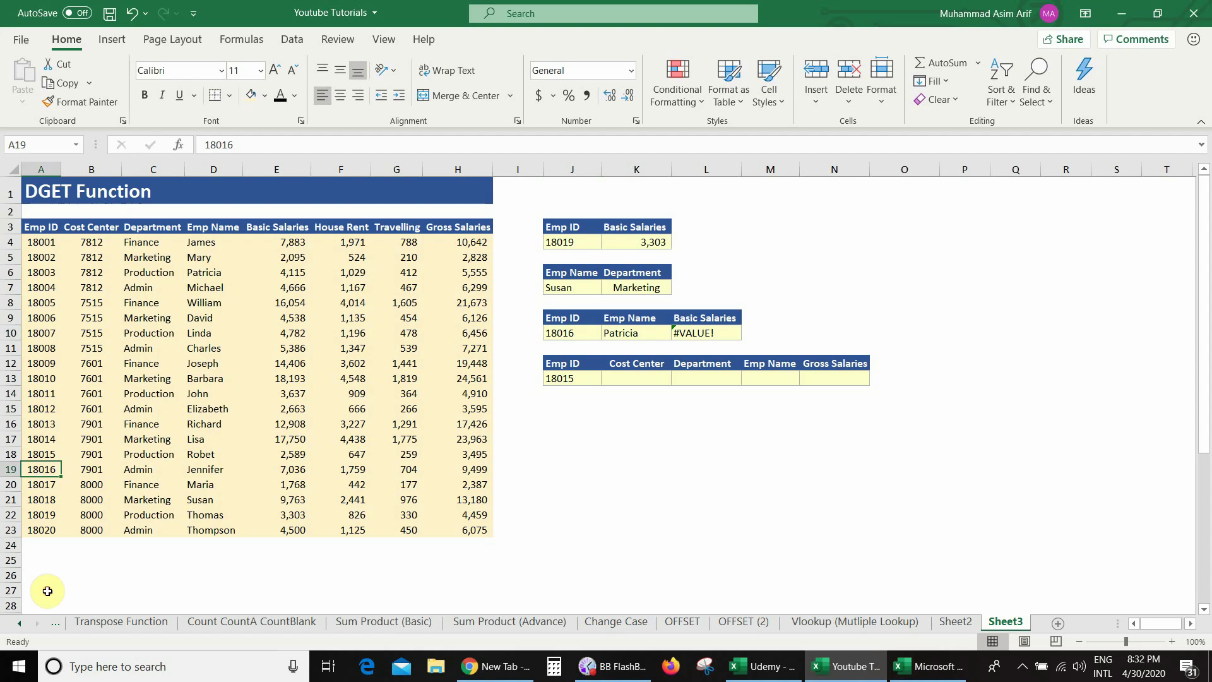
pyautogui.click(201, 470)
pyautogui.click(648, 331)
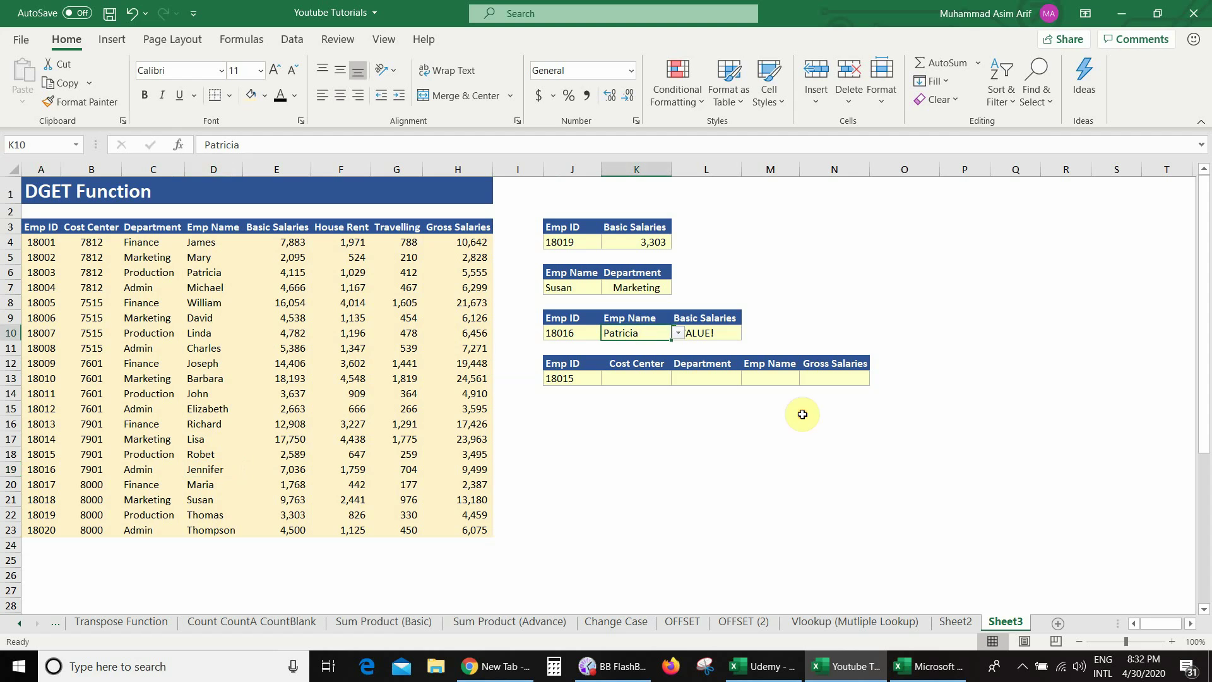
pyautogui.hotkey('alt', 'Down')
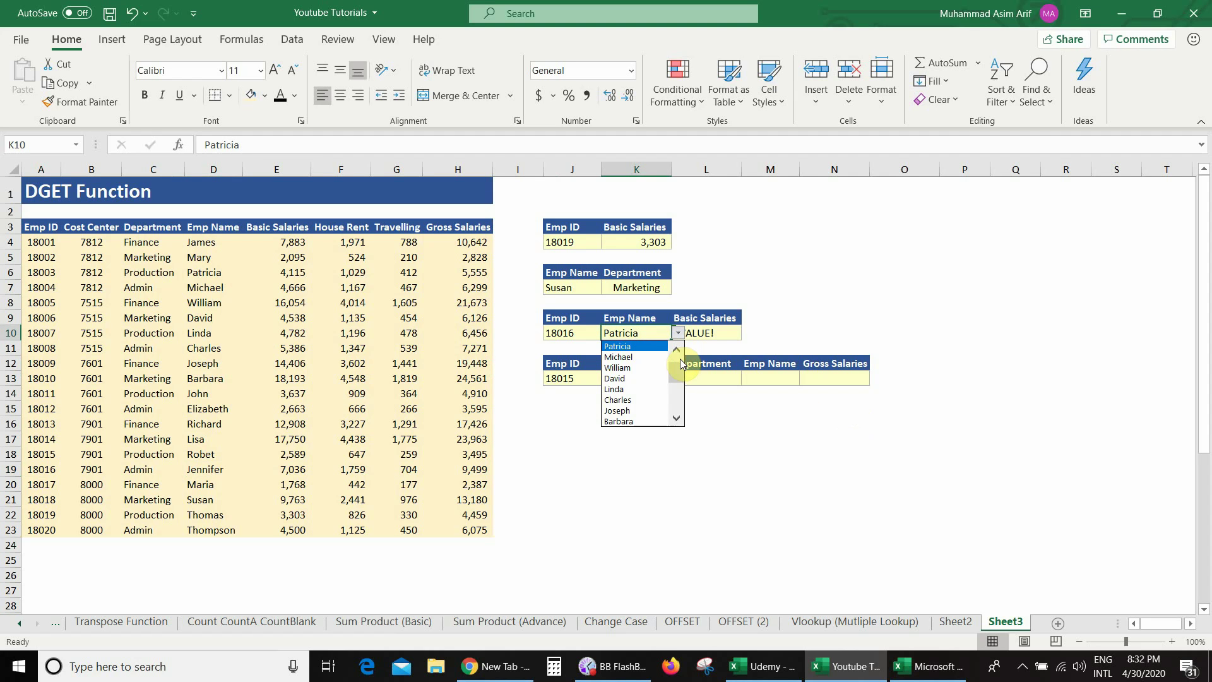
pyautogui.moveTo(680, 359); pyautogui.dragTo(678, 399)
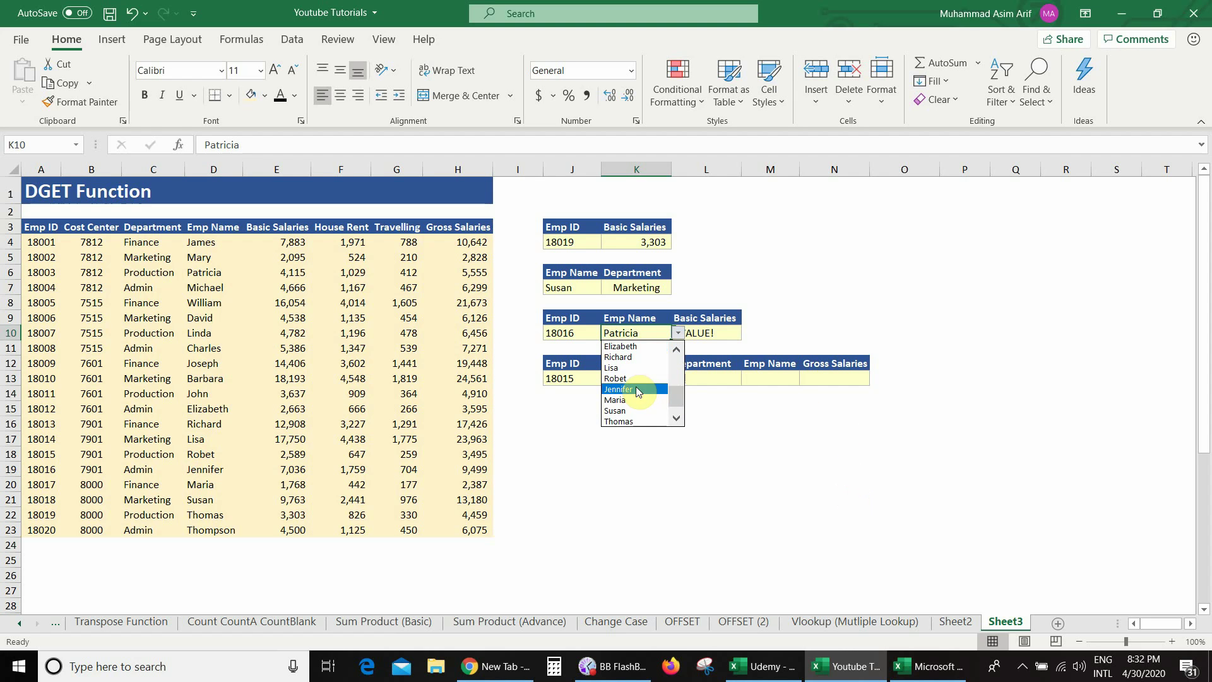
pyautogui.press('Return')
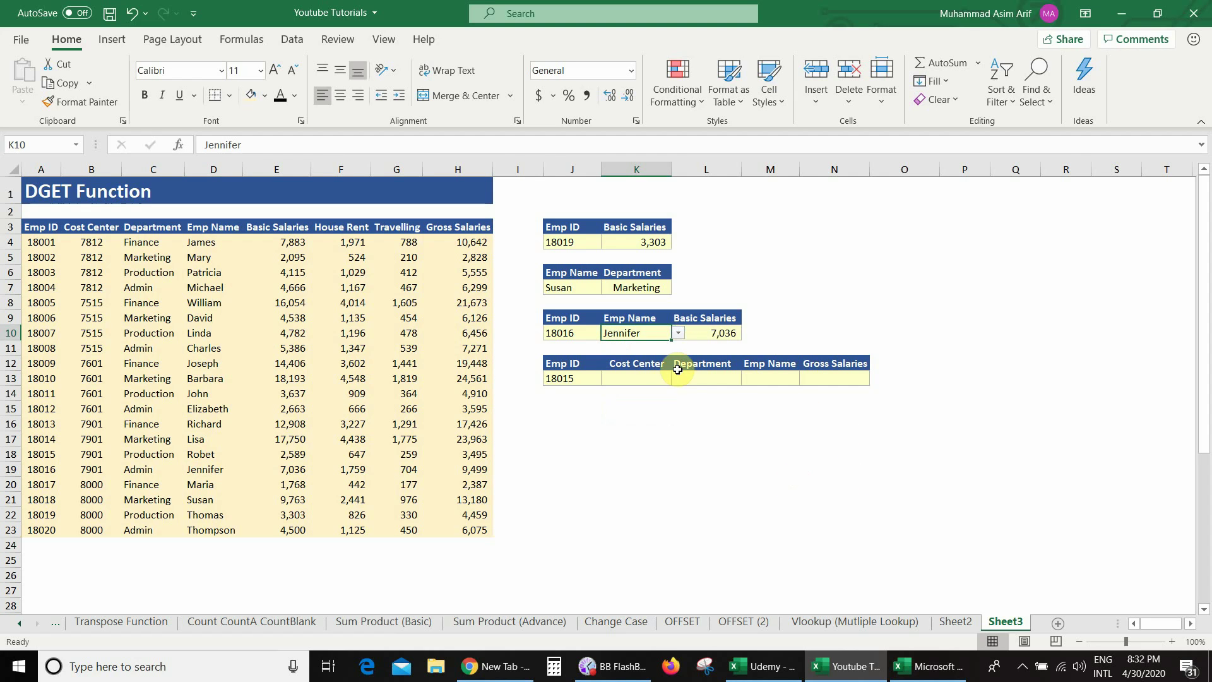
pyautogui.click(725, 332)
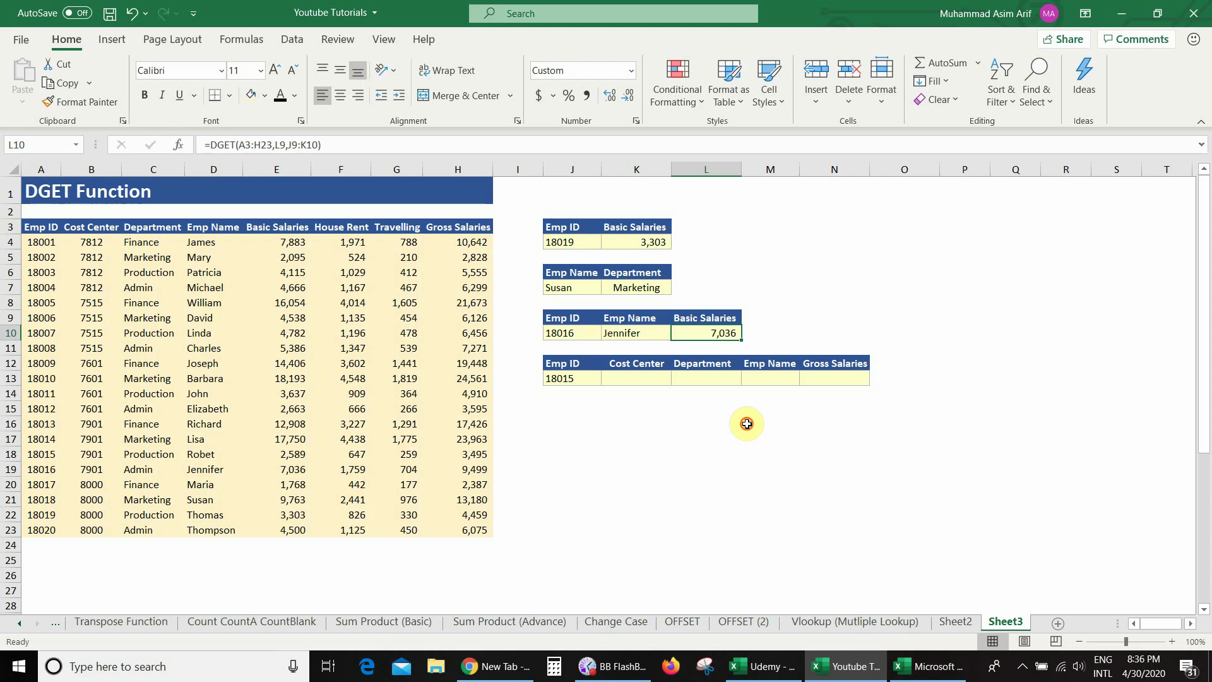
# - Change the lookup field header in L9 to Gross Salaries
pyautogui.press('Left')
pyautogui.press('Left')
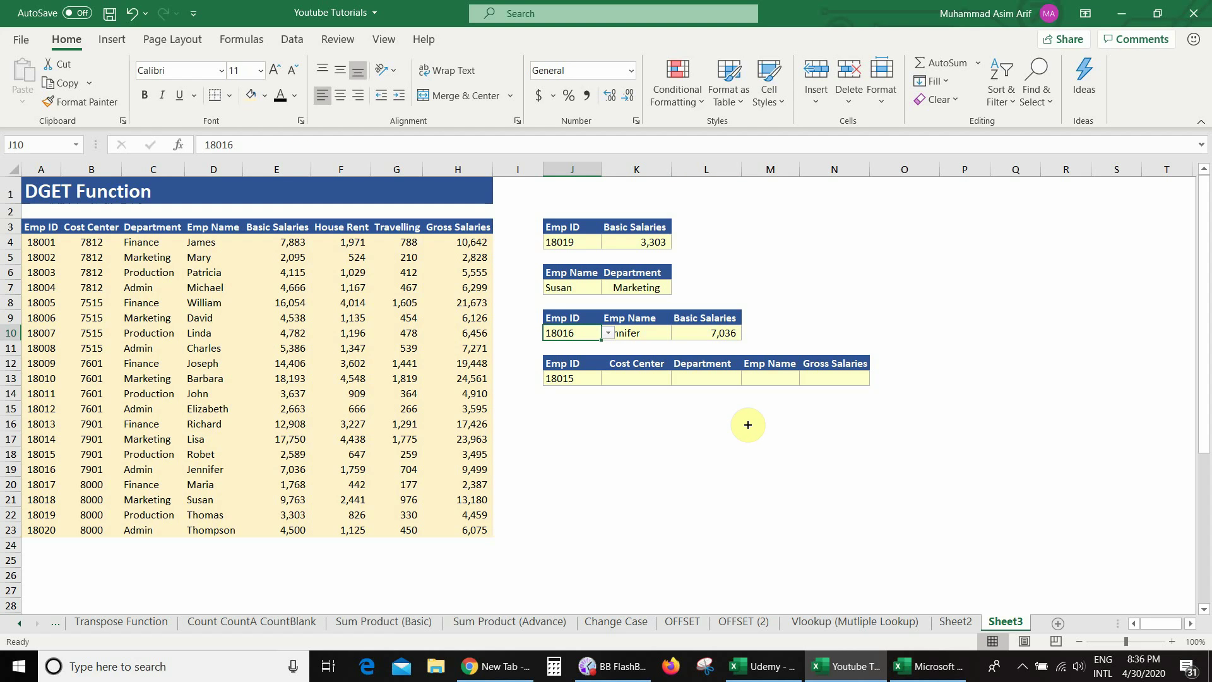
pyautogui.click(695, 333)
pyautogui.click(720, 317)
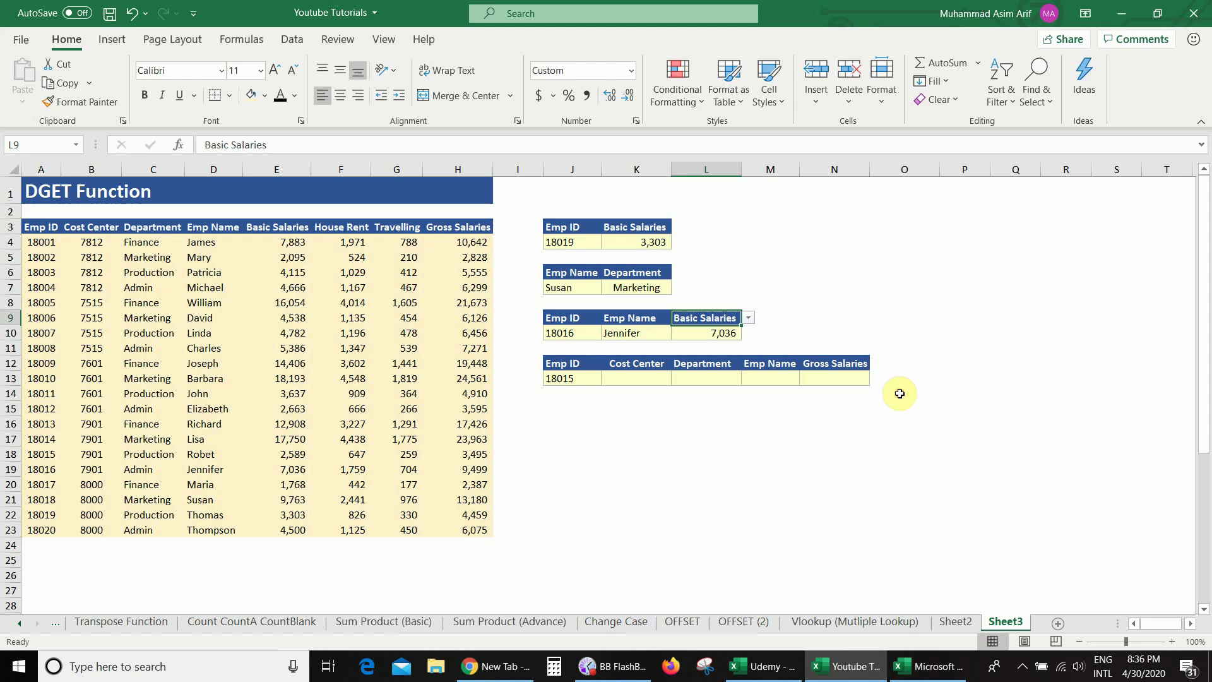
pyautogui.click(748, 318)
pyautogui.press('Down')
pyautogui.press('Down')
pyautogui.press('Down')
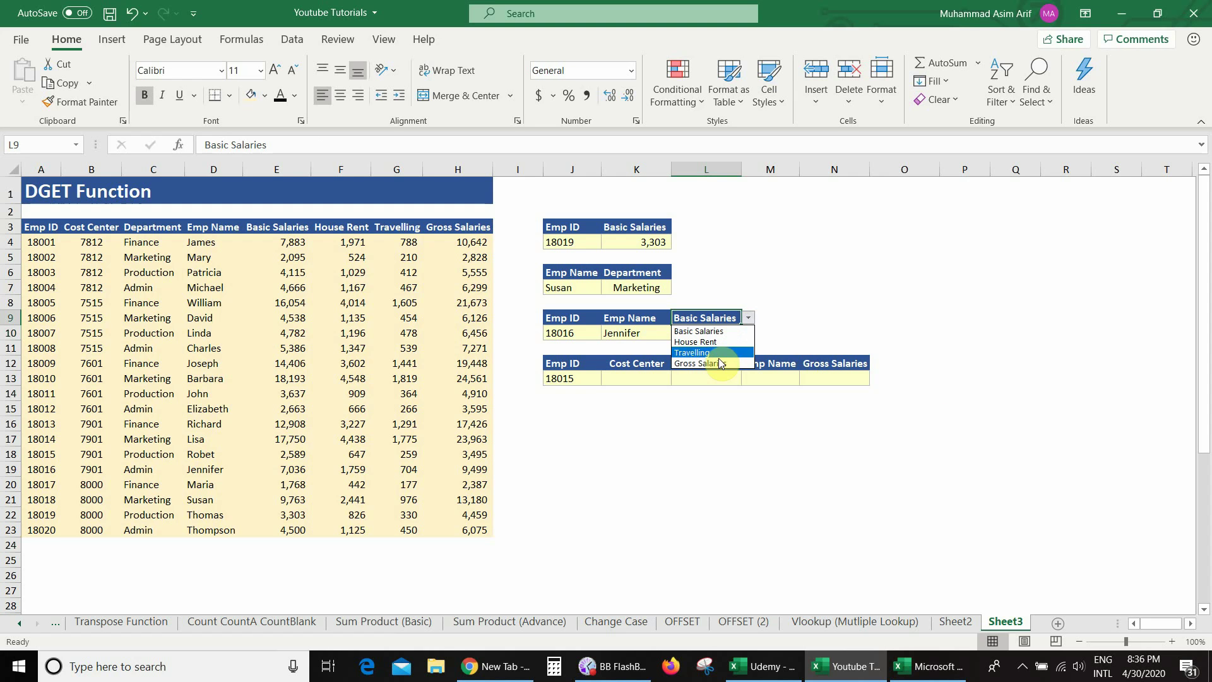
pyautogui.press('Return')
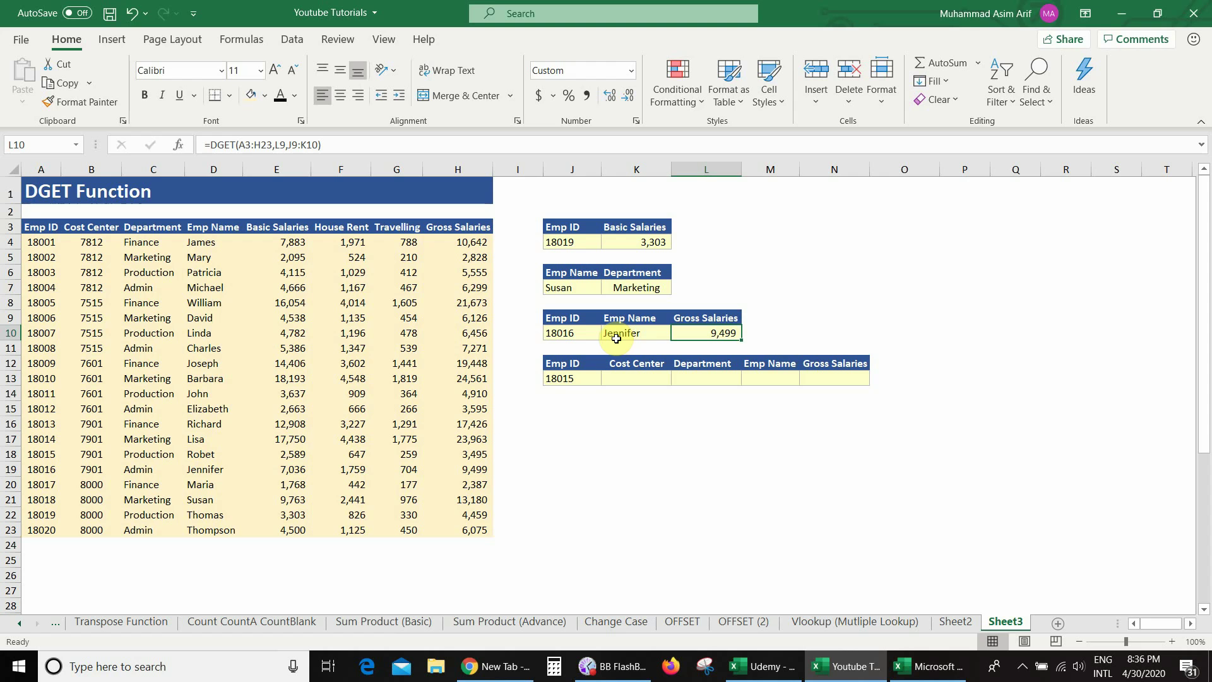
# - Change the Emp ID in J10 to the one in A17 and check the formula result in L10
pyautogui.click(597, 334)
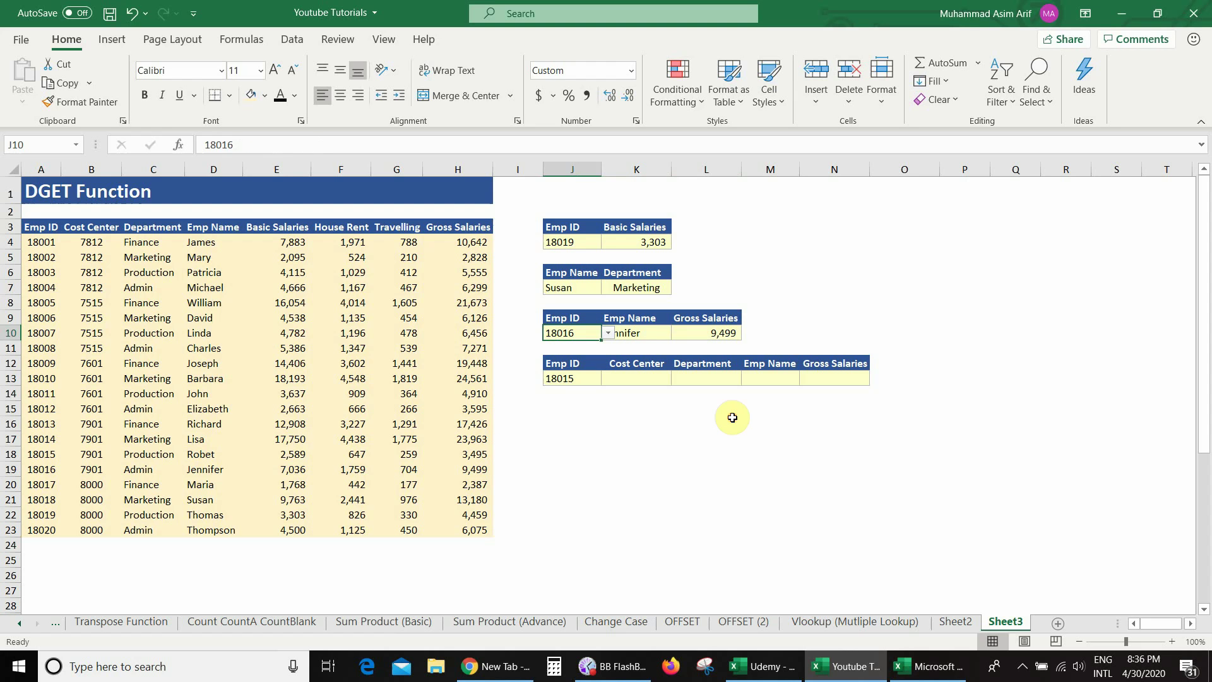
pyautogui.click(607, 334)
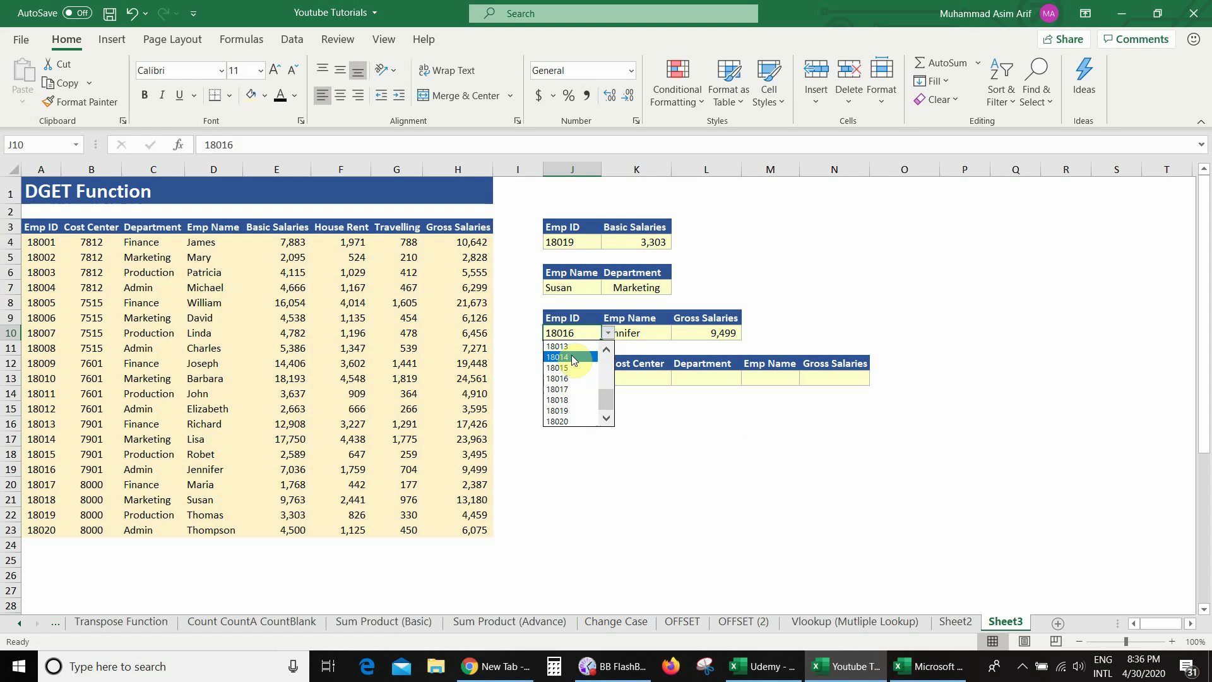
pyautogui.click(568, 358)
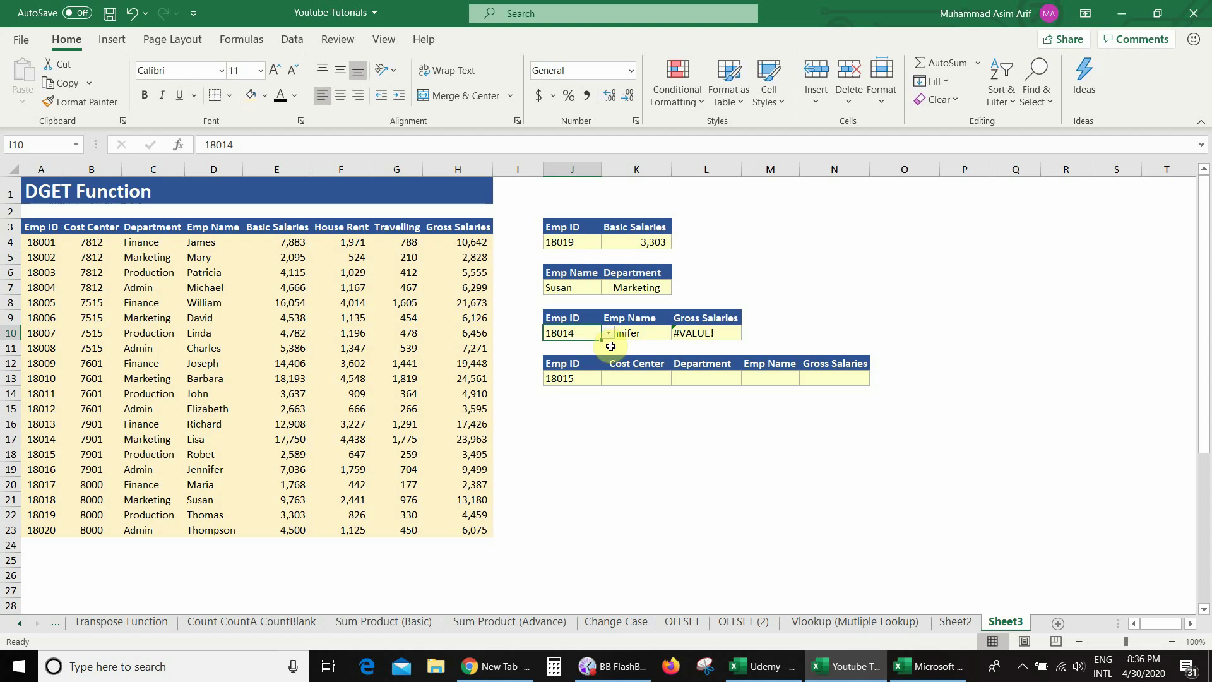
pyautogui.press('Right')
pyautogui.press('Right')
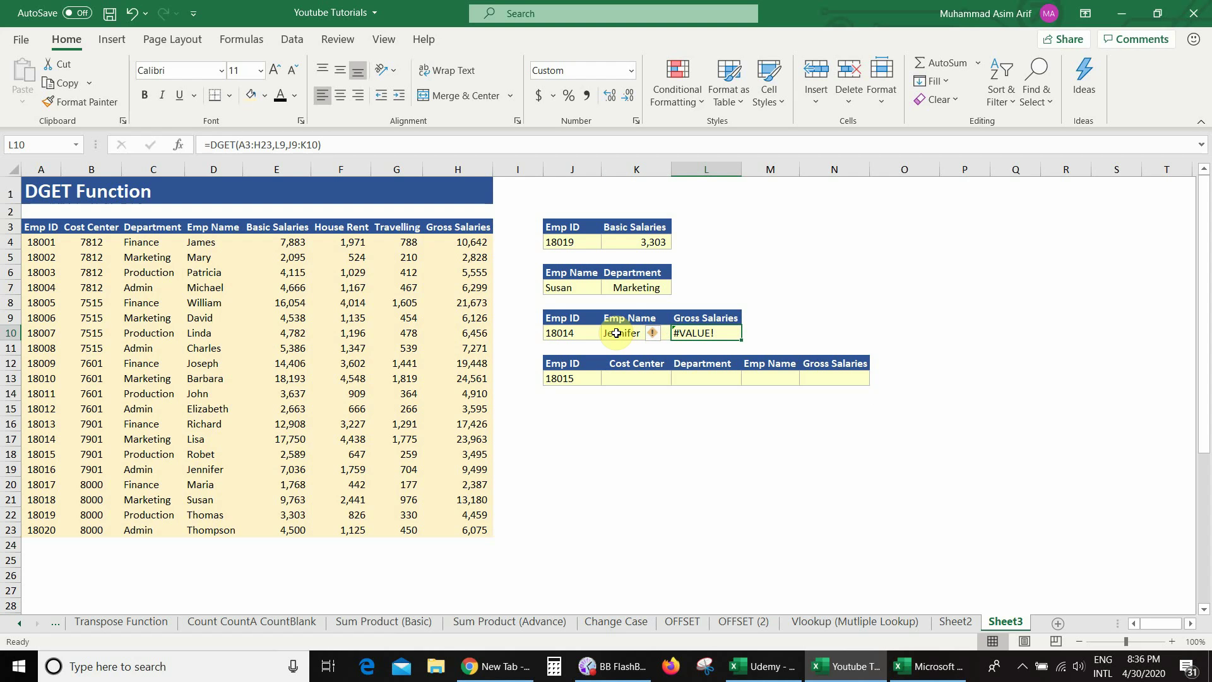
# - Set the Emp Name in K10 to the name in D17 that belongs to the chosen Emp ID, and check L10
pyautogui.click(60, 442)
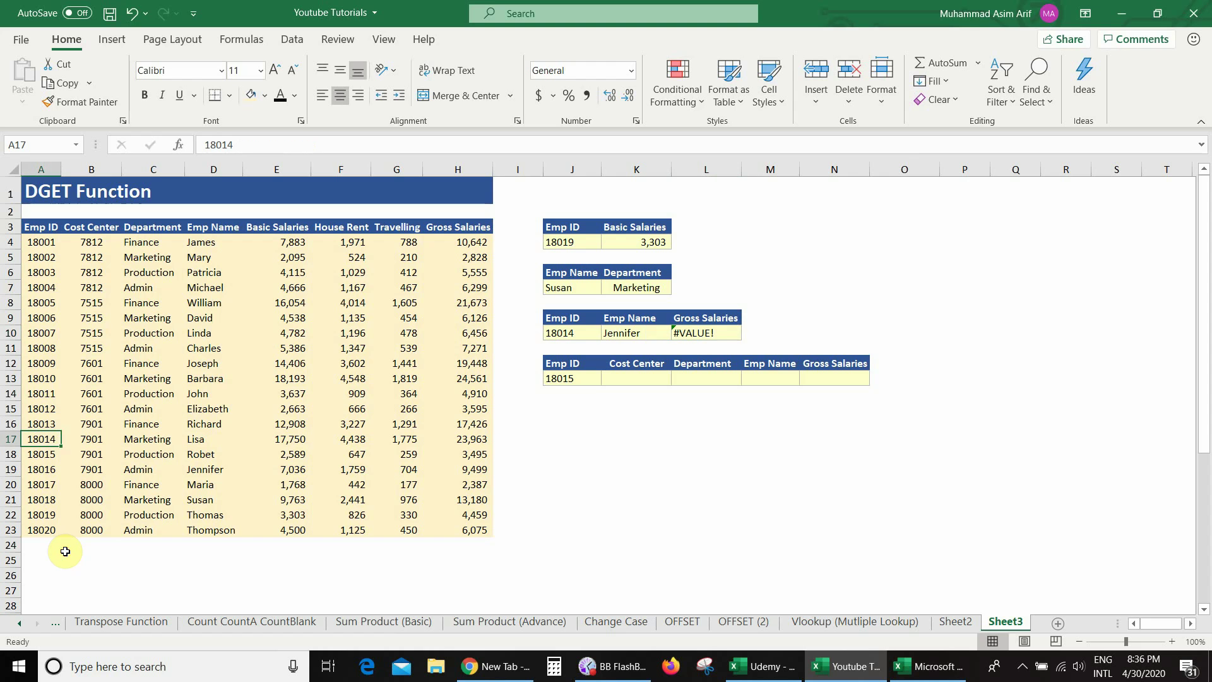
pyautogui.click(209, 443)
pyautogui.click(668, 333)
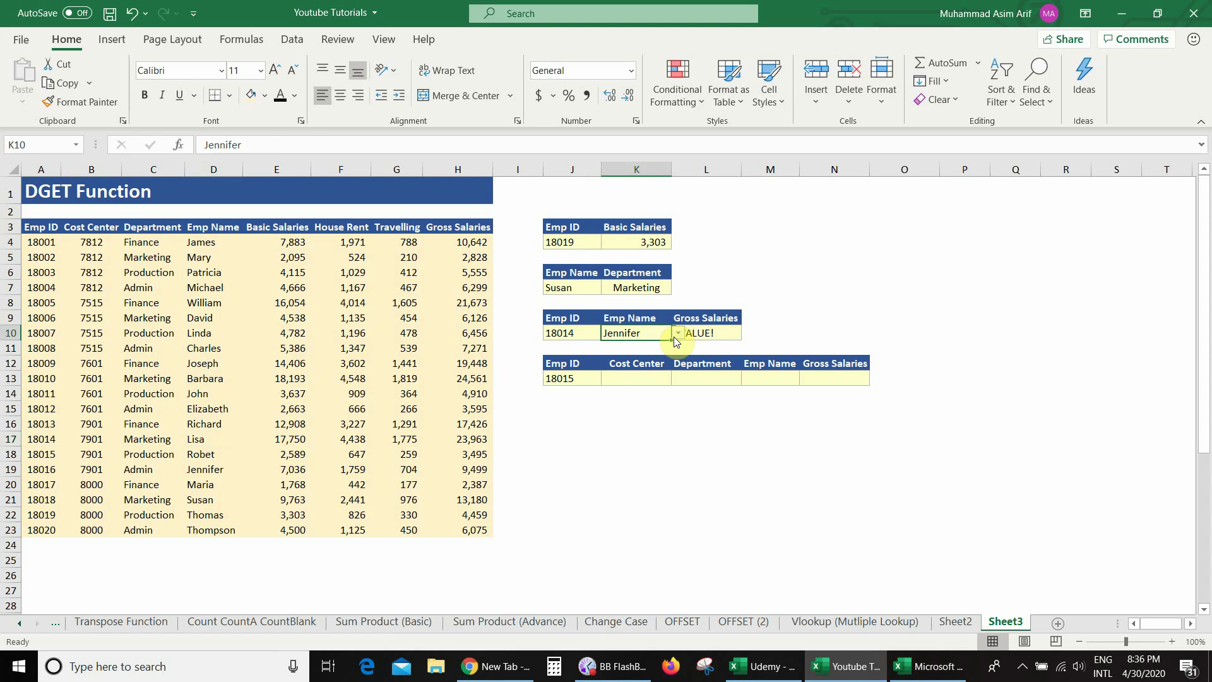
pyautogui.click(678, 332)
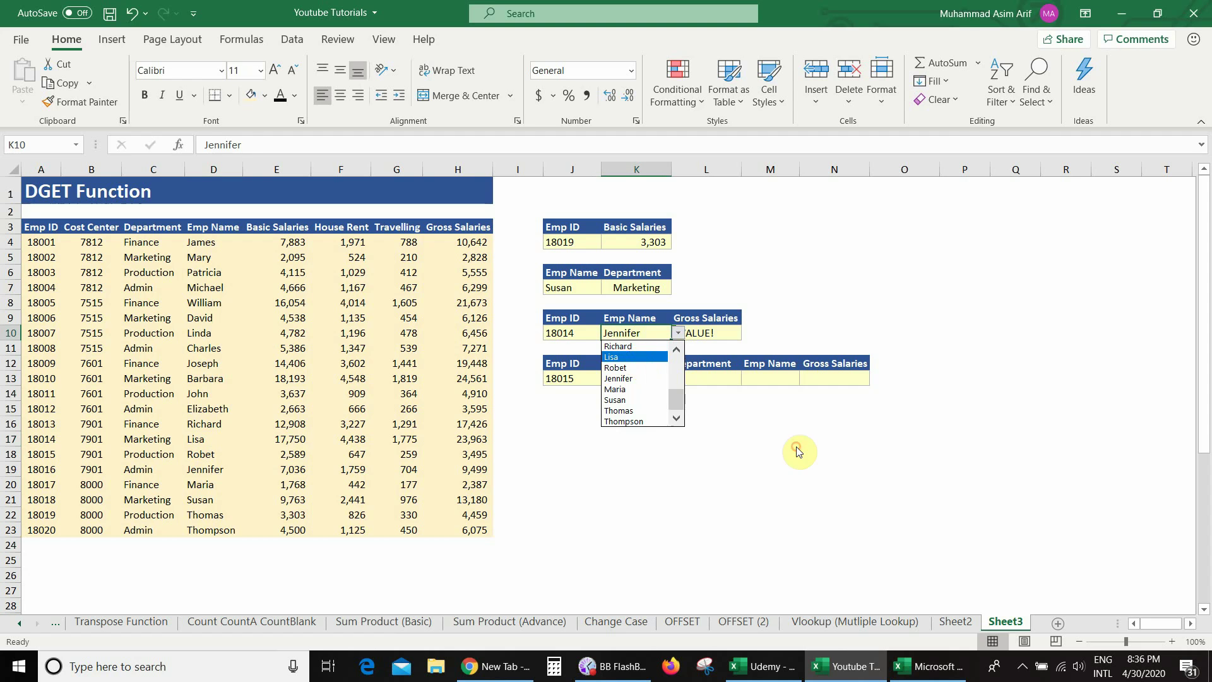
pyautogui.press('Return')
pyautogui.click(726, 332)
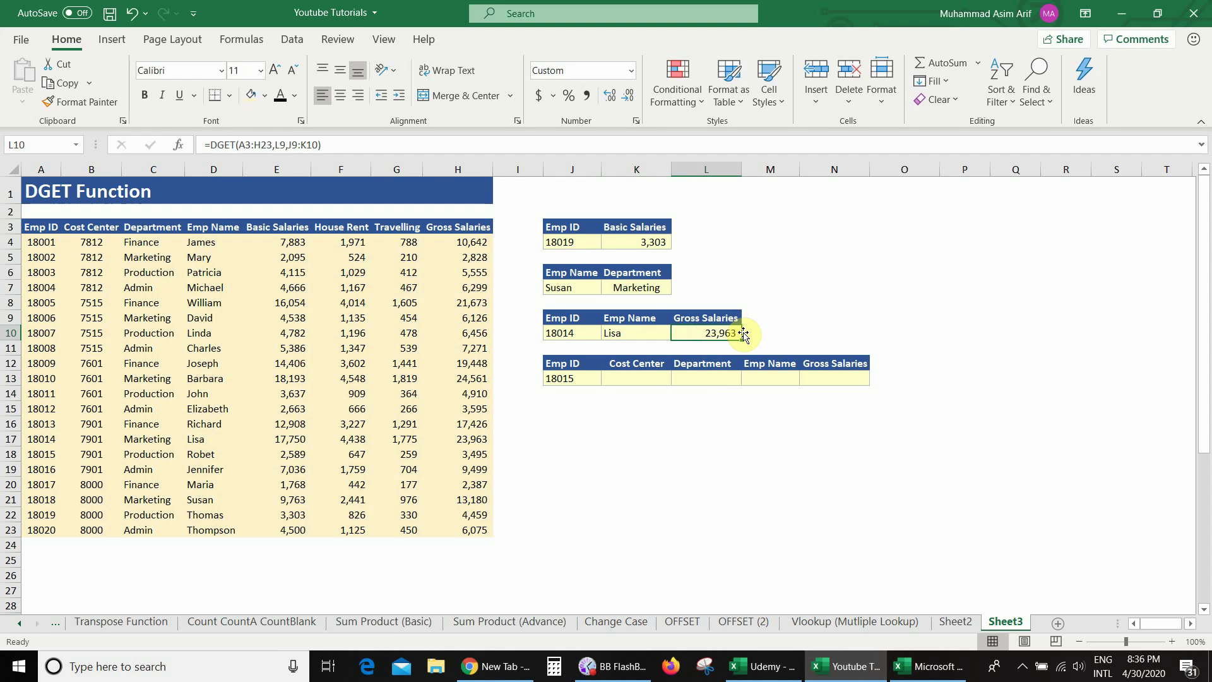
# - Replace the Emp Name in K10 with a DGET formula using database A3:H23 and header K9 as the field
pyautogui.press('Left')
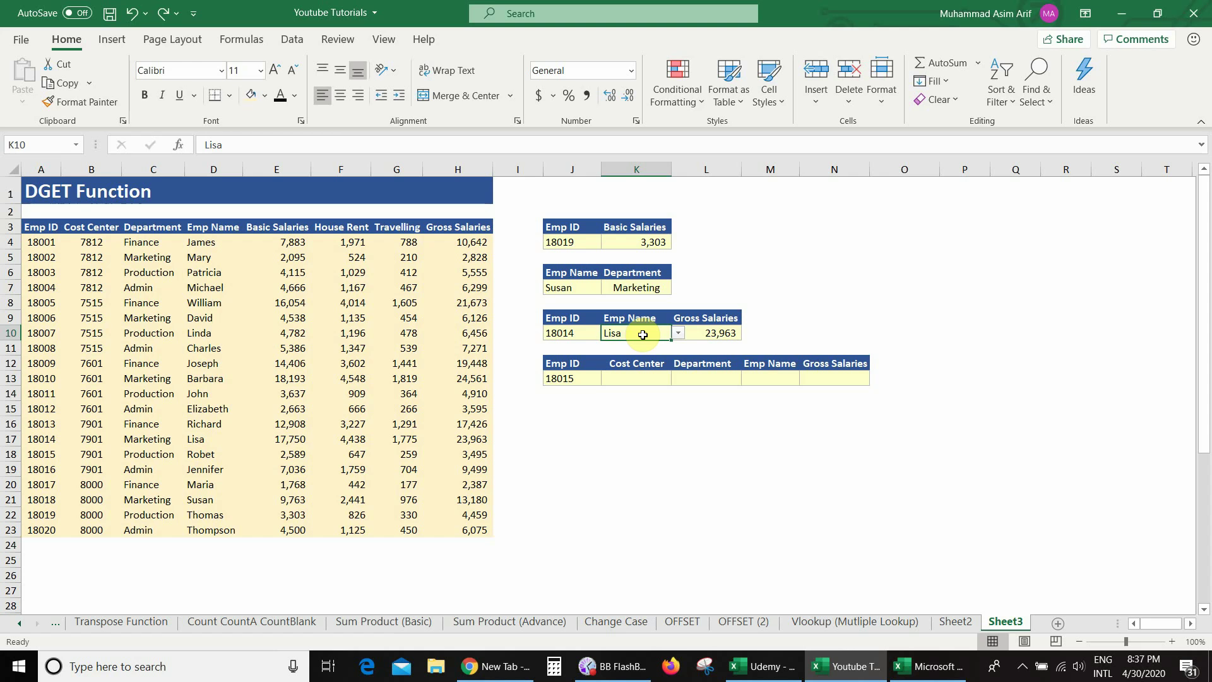
pyautogui.press('Delete')
pyautogui.write('=dget(')
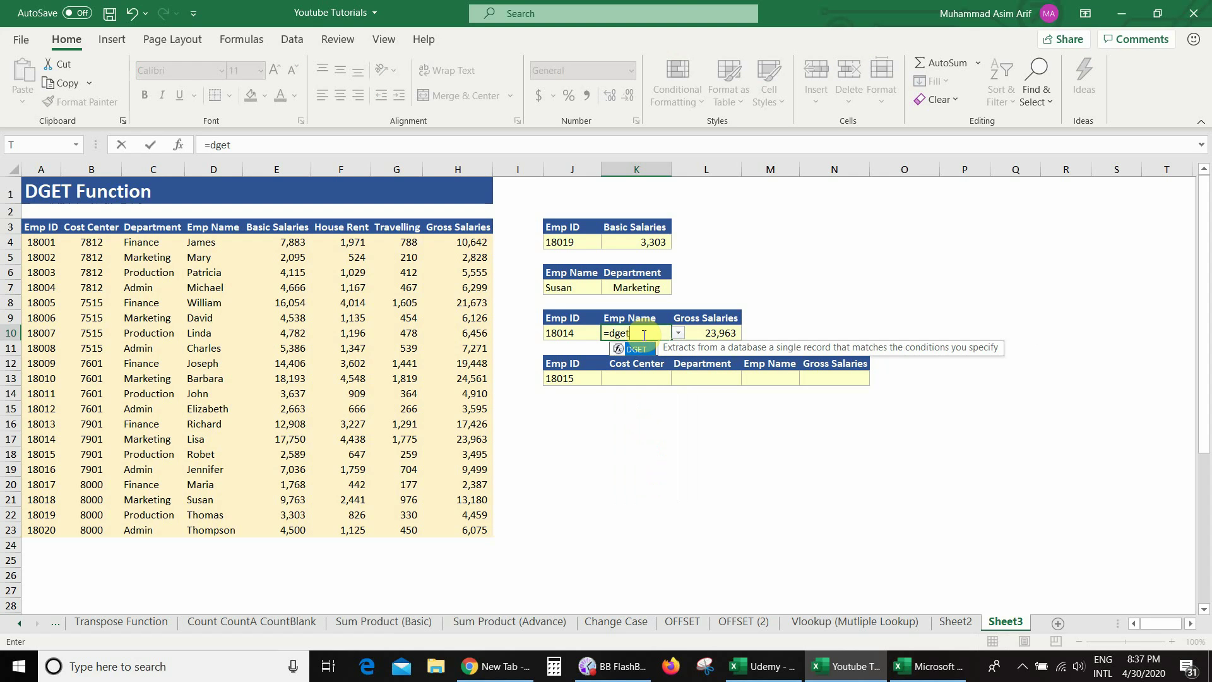
pyautogui.click(39, 226)
pyautogui.hotkey('ctrl', 'shift', 'Right')
pyautogui.hotkey('ctrl', 'shift', 'Down')
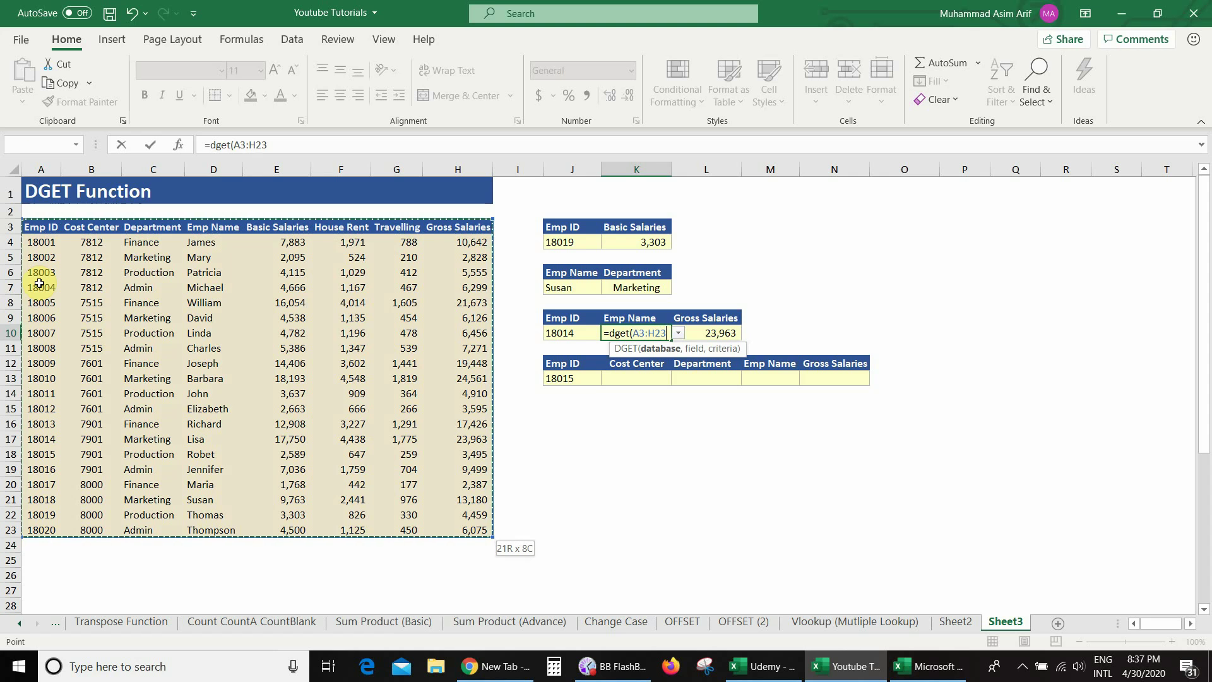
pyautogui.write(',')
pyautogui.press('Up')
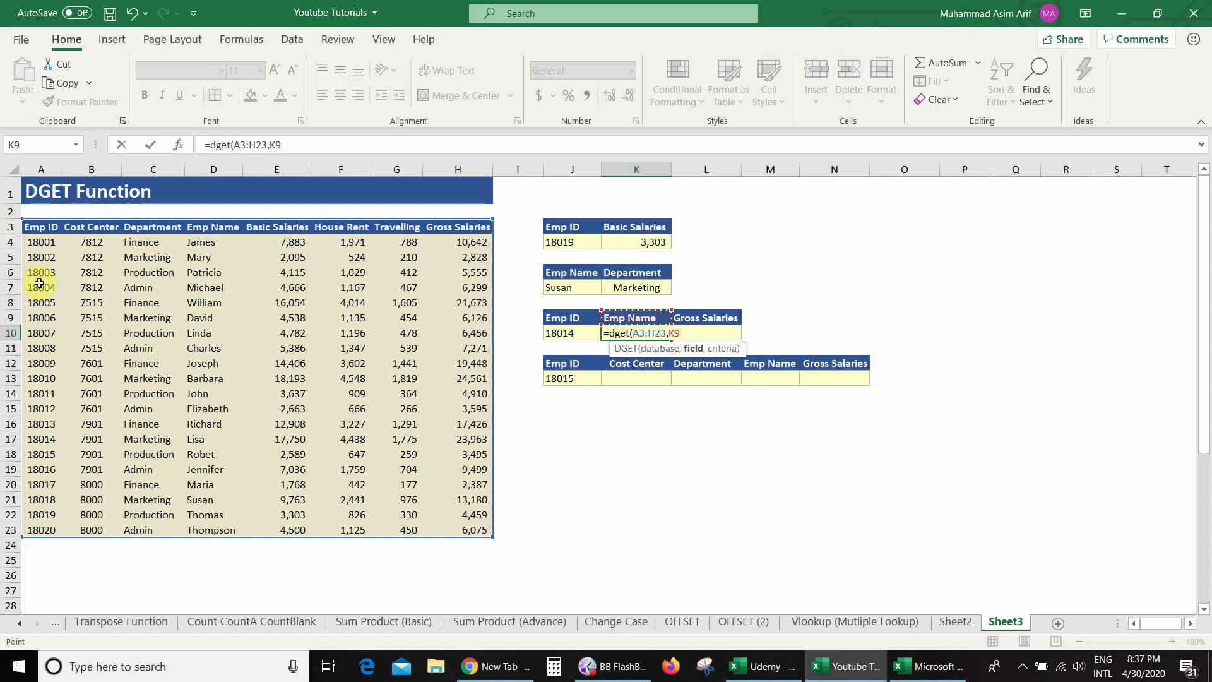
# - Complete the K10 formula with the Emp ID criteria range J9:J10
pyautogui.write(',')
pyautogui.press('Left')
pyautogui.press('Up')
pyautogui.hotkey('shift', 'Down')
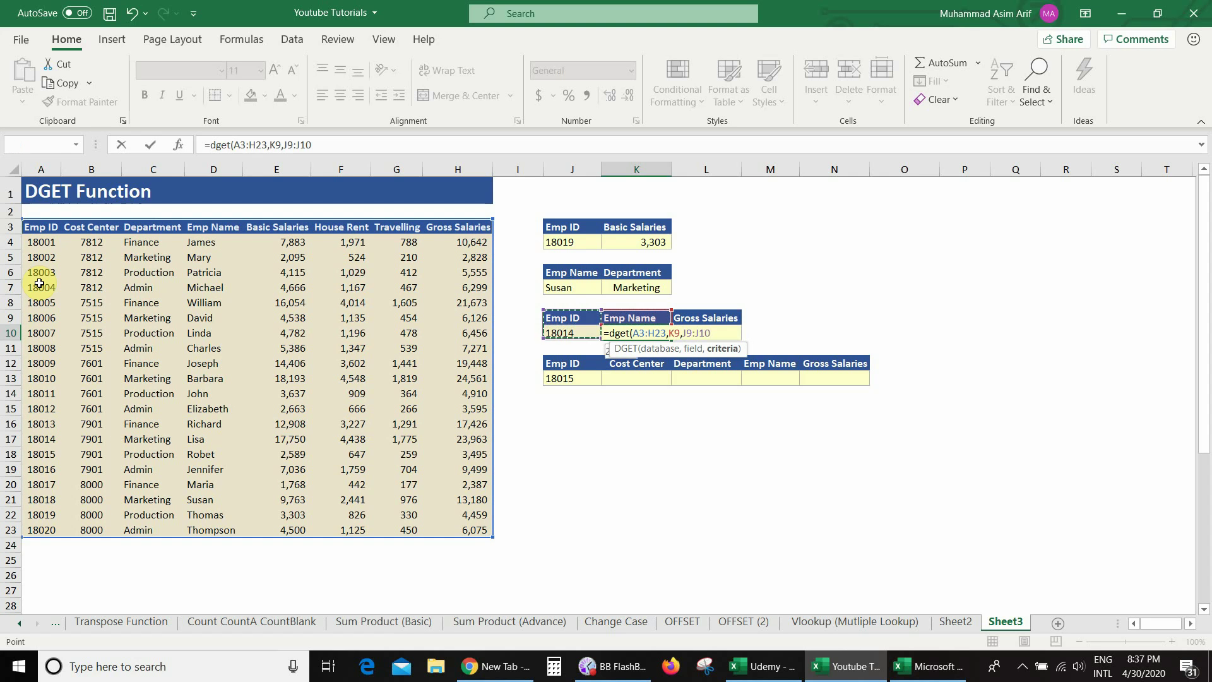
pyautogui.write(')')
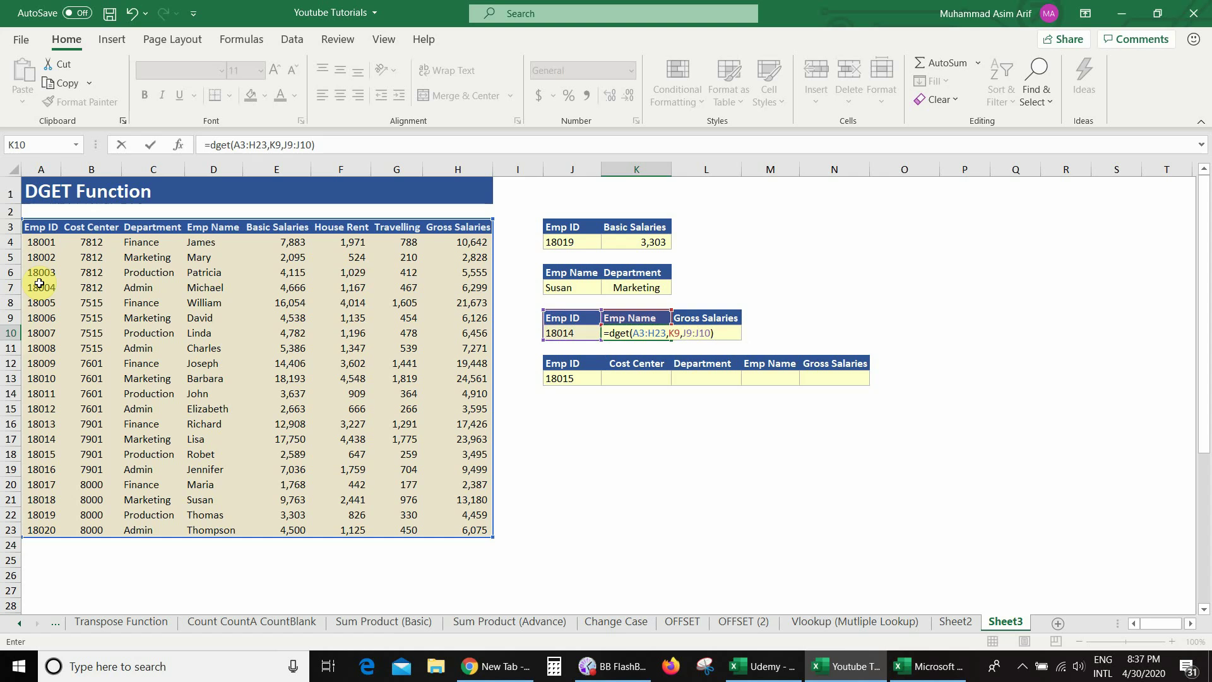
pyautogui.hotkey('ctrl', 'Return')
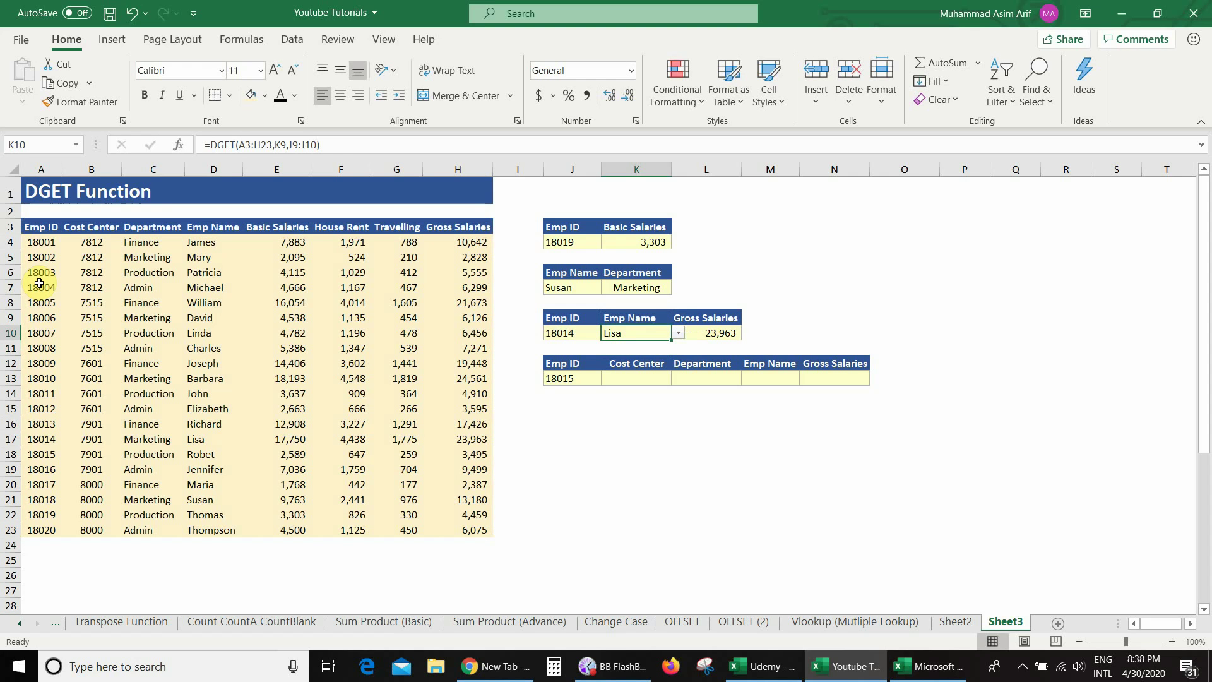
# - Change the Emp ID in J10 to the one in A19 and check the name in K10 and the gross salary in L10
pyautogui.click(571, 333)
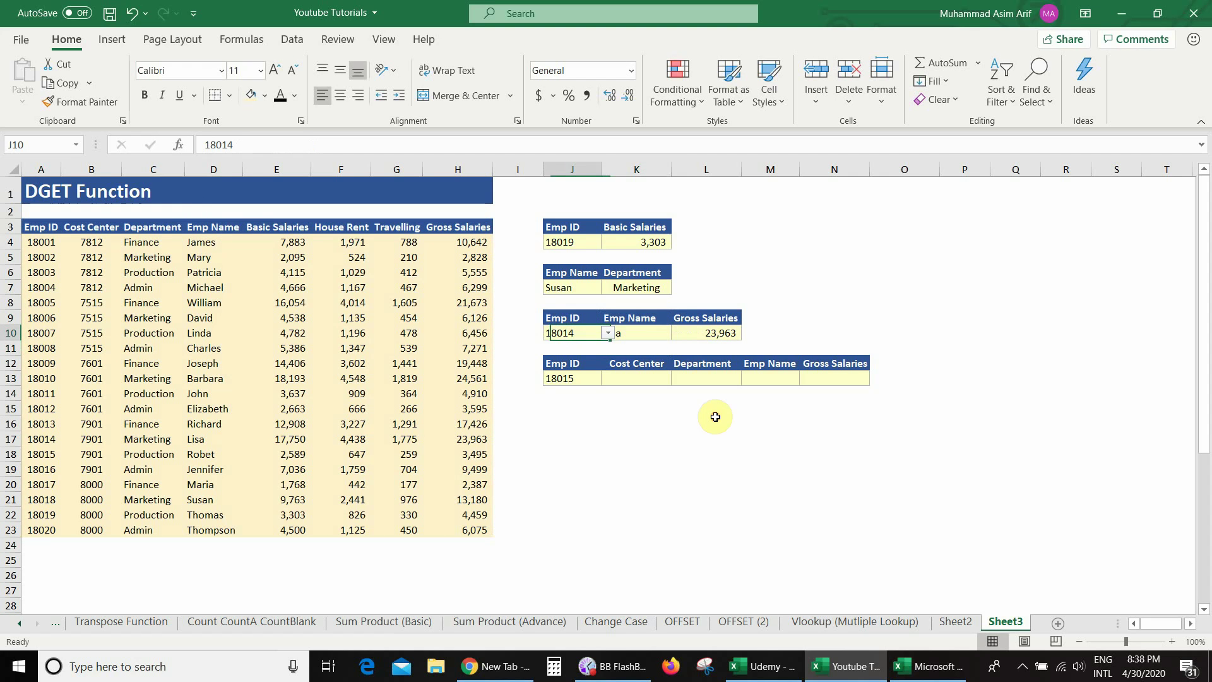
pyautogui.hotkey('alt', 'Down')
pyautogui.press('Down')
pyautogui.press('Down')
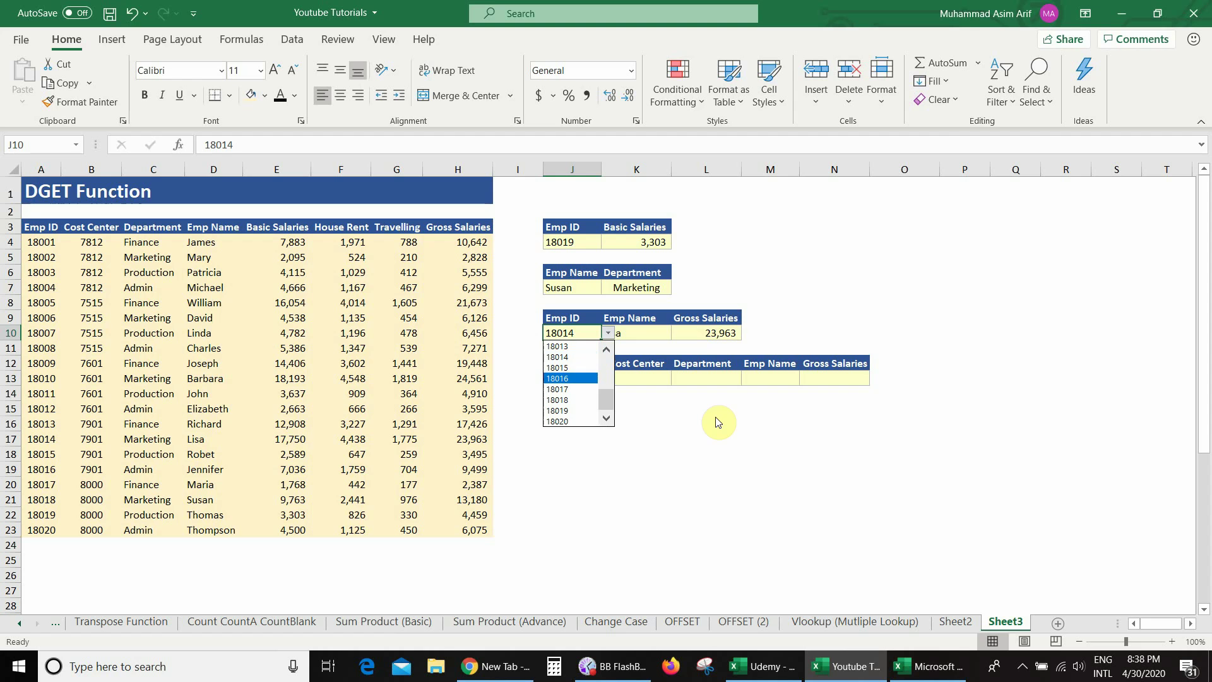
pyautogui.press('Return')
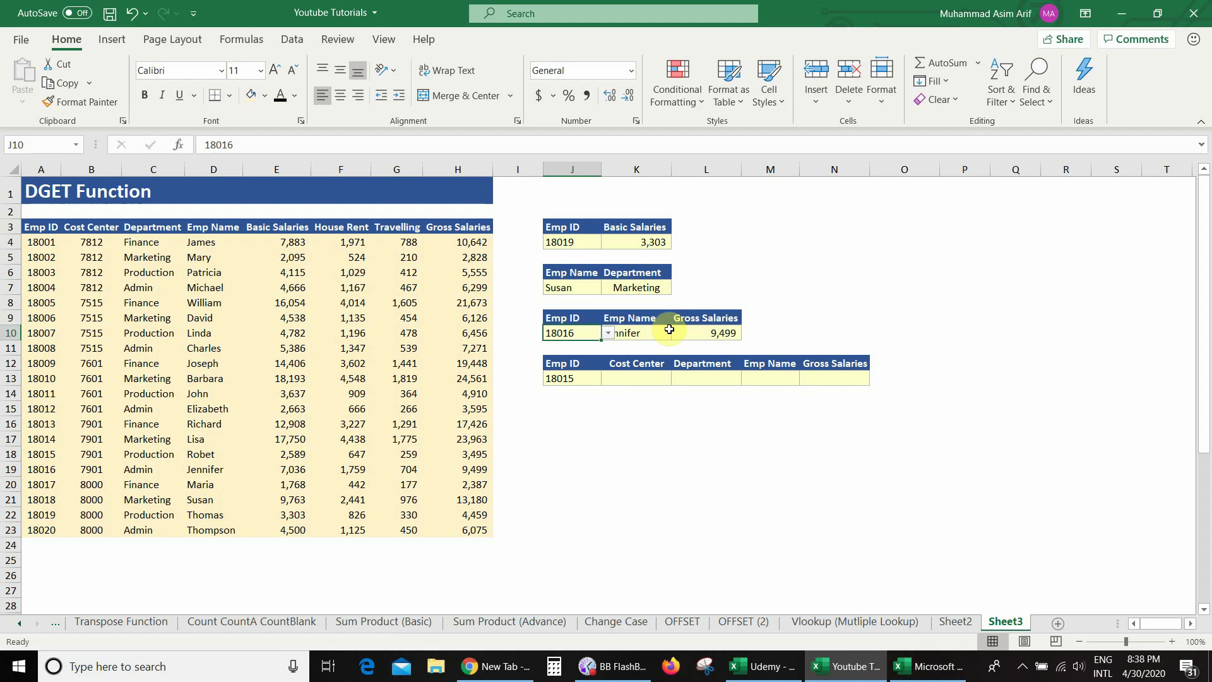
pyautogui.press('Right')
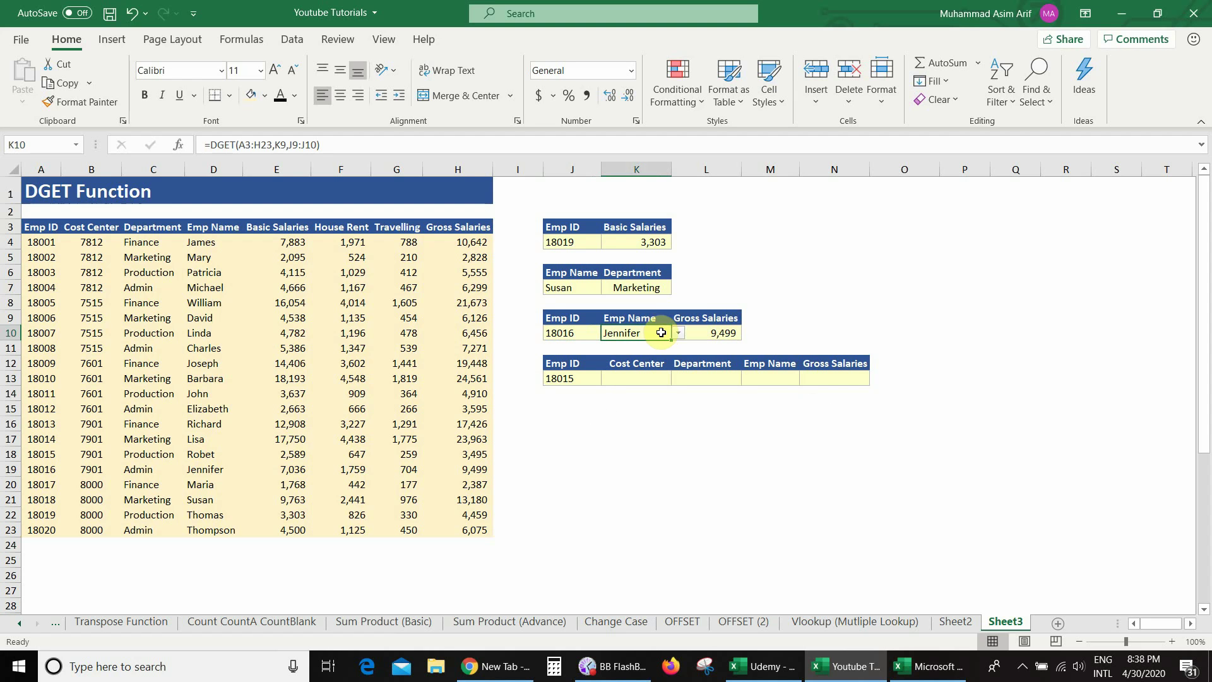
pyautogui.click(714, 336)
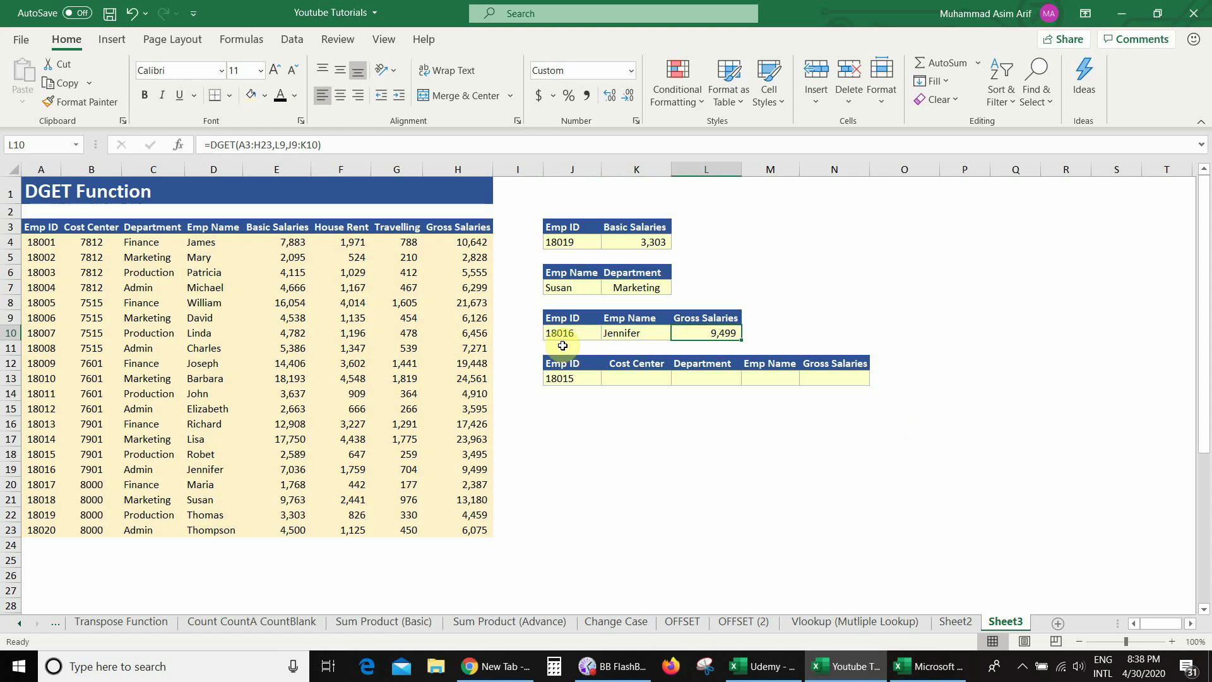
# - Change the Emp ID in J10 to the one in A13
pyautogui.press('Left')
pyautogui.press('Left')
pyautogui.hotkey('alt', 'Down')
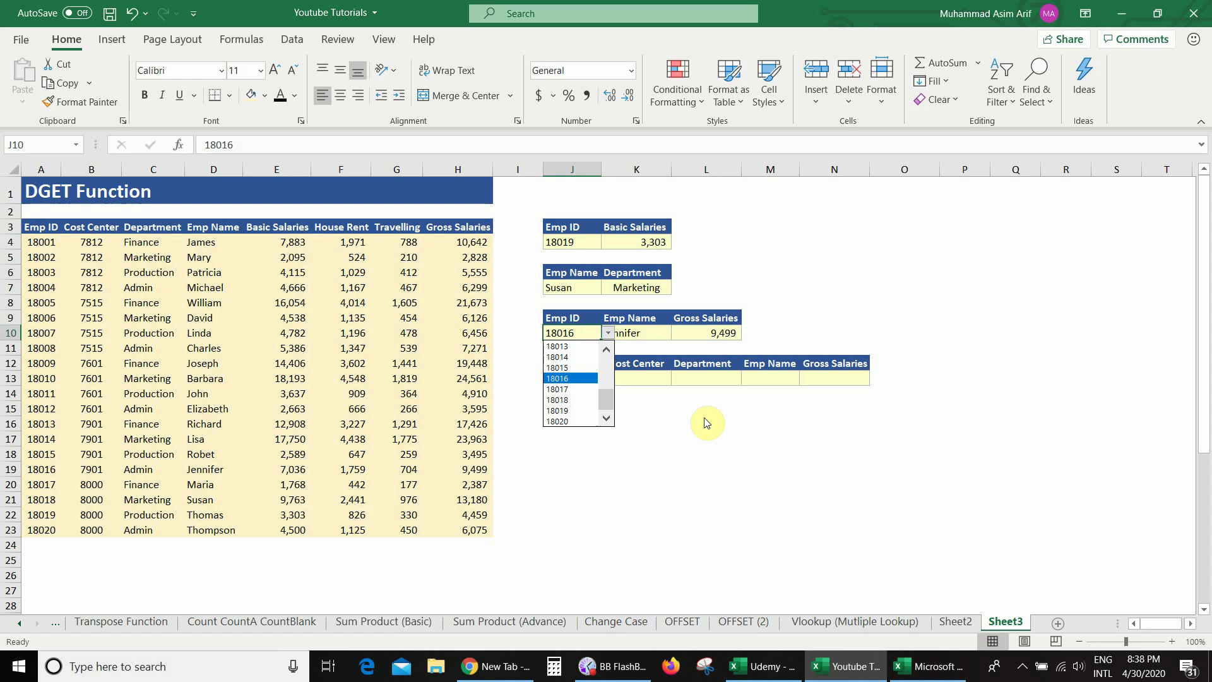
pyautogui.press('Up')
pyautogui.press('Up')
pyautogui.press('Up')
pyautogui.press('Up')
pyautogui.press('Up')
pyautogui.press('Up')
pyautogui.press('Return')
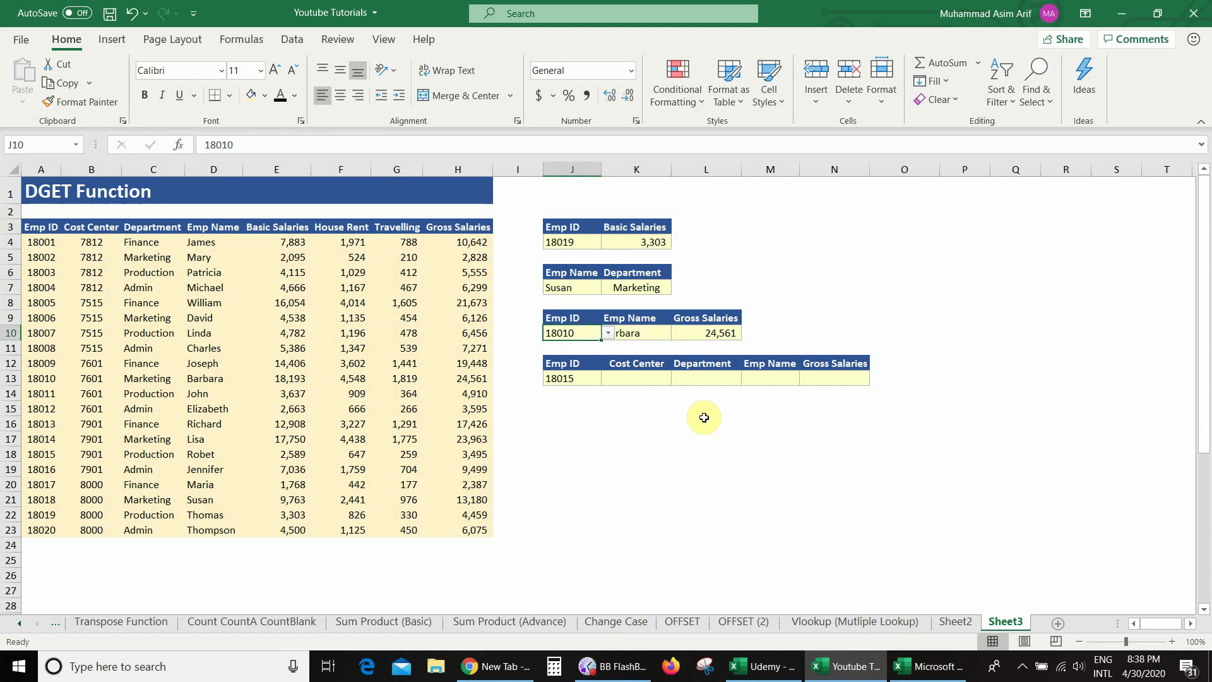
# - Change the field header in L9 to Travelling and check the DGET result in L10
pyautogui.press('Right')
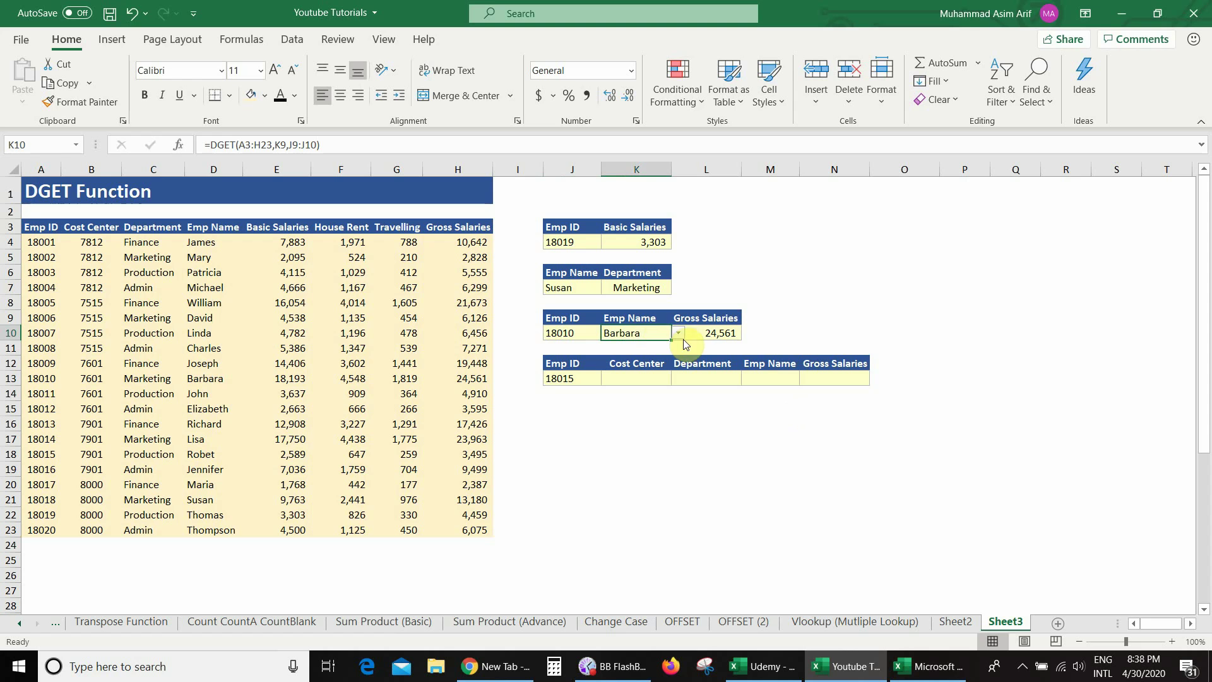
pyautogui.click(732, 335)
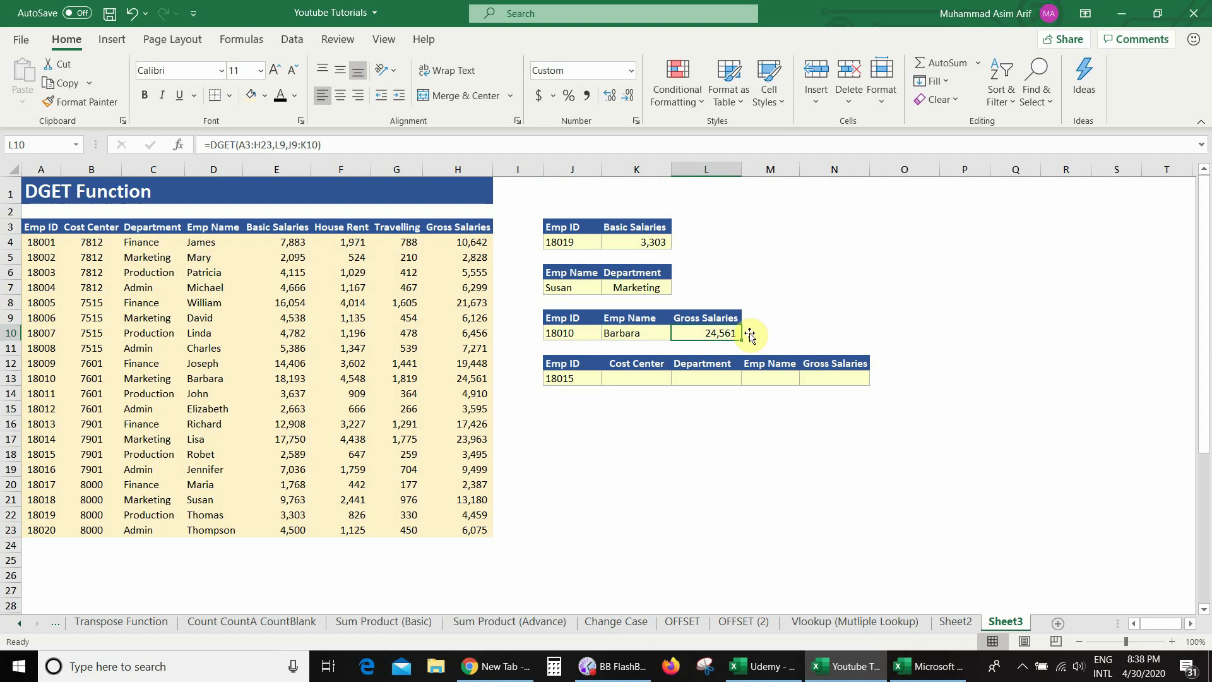
pyautogui.click(723, 319)
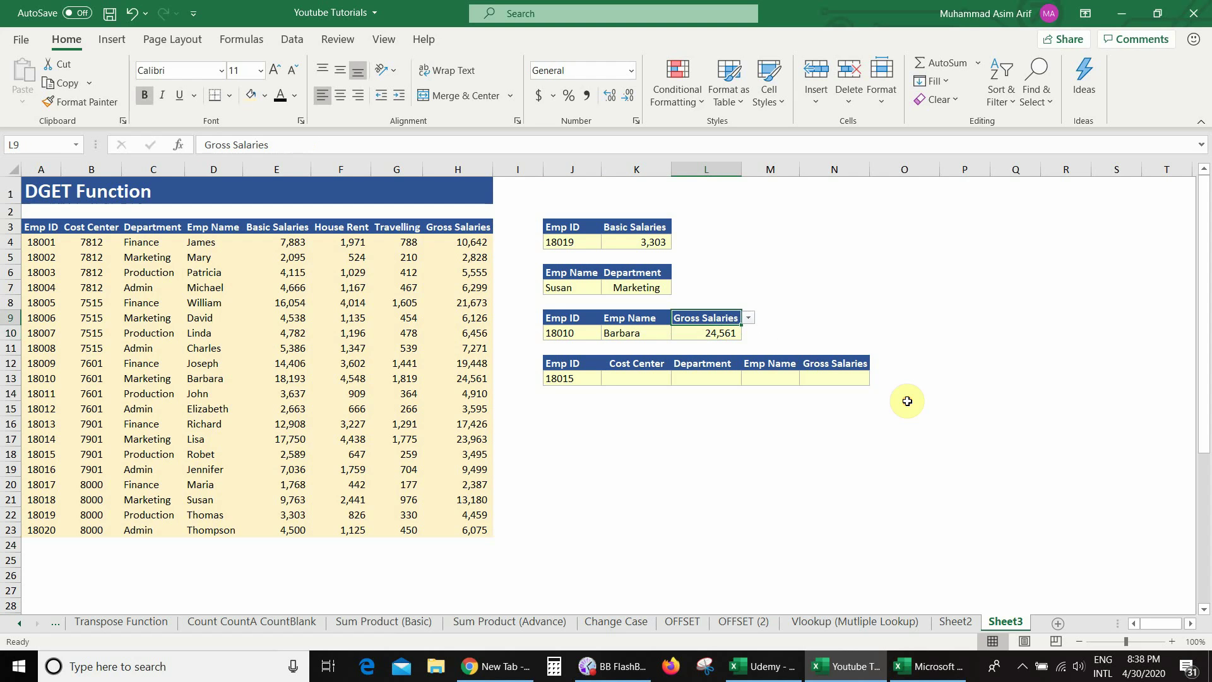
pyautogui.click(749, 319)
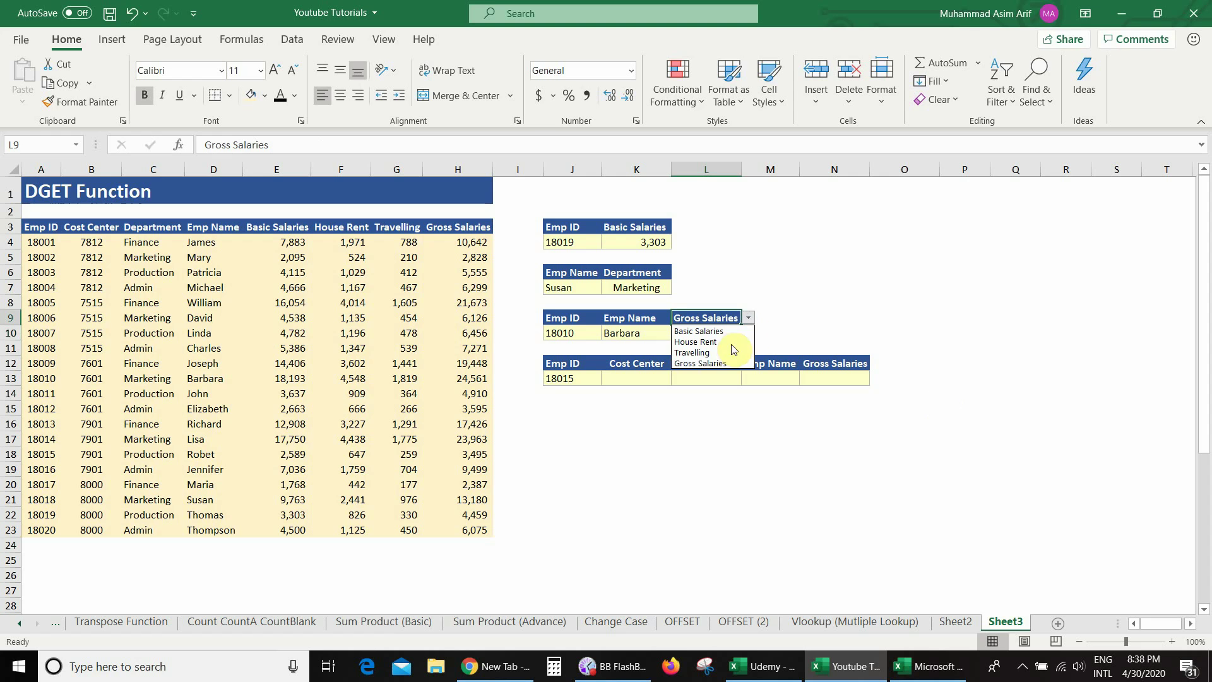
pyautogui.click(695, 352)
pyautogui.click(725, 336)
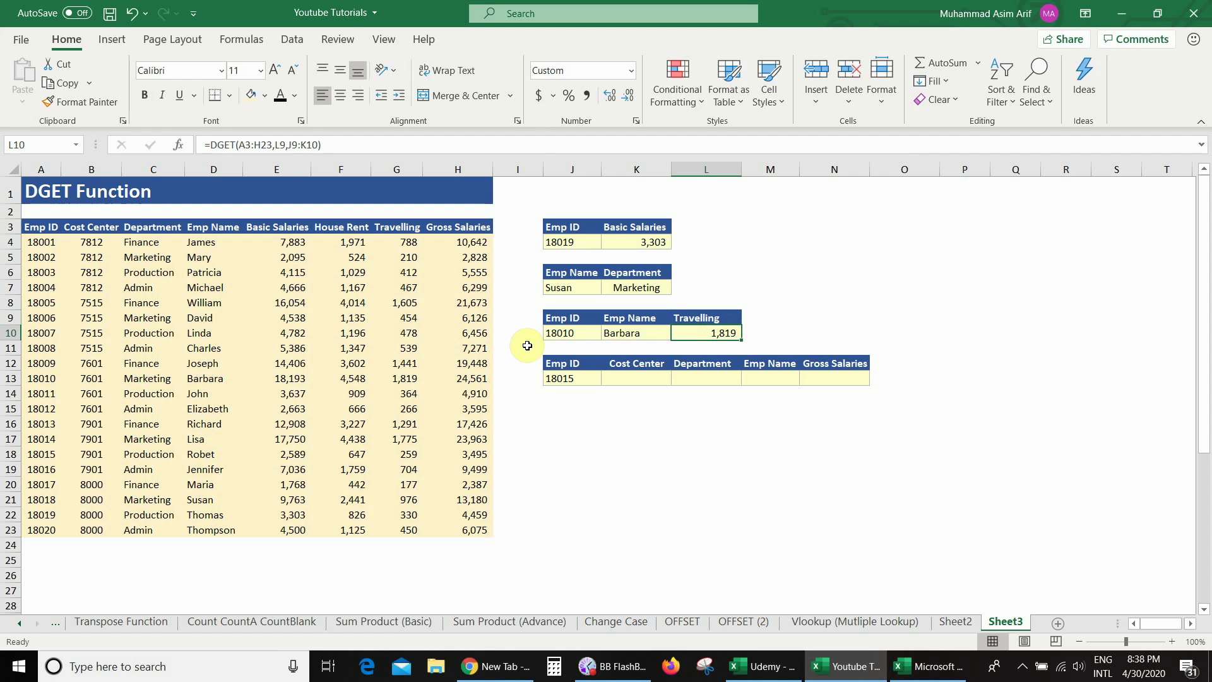
# - Compare the L10 result with the Emp ID, name and travelling amount in row 13 of the salary table
pyautogui.click(62, 379)
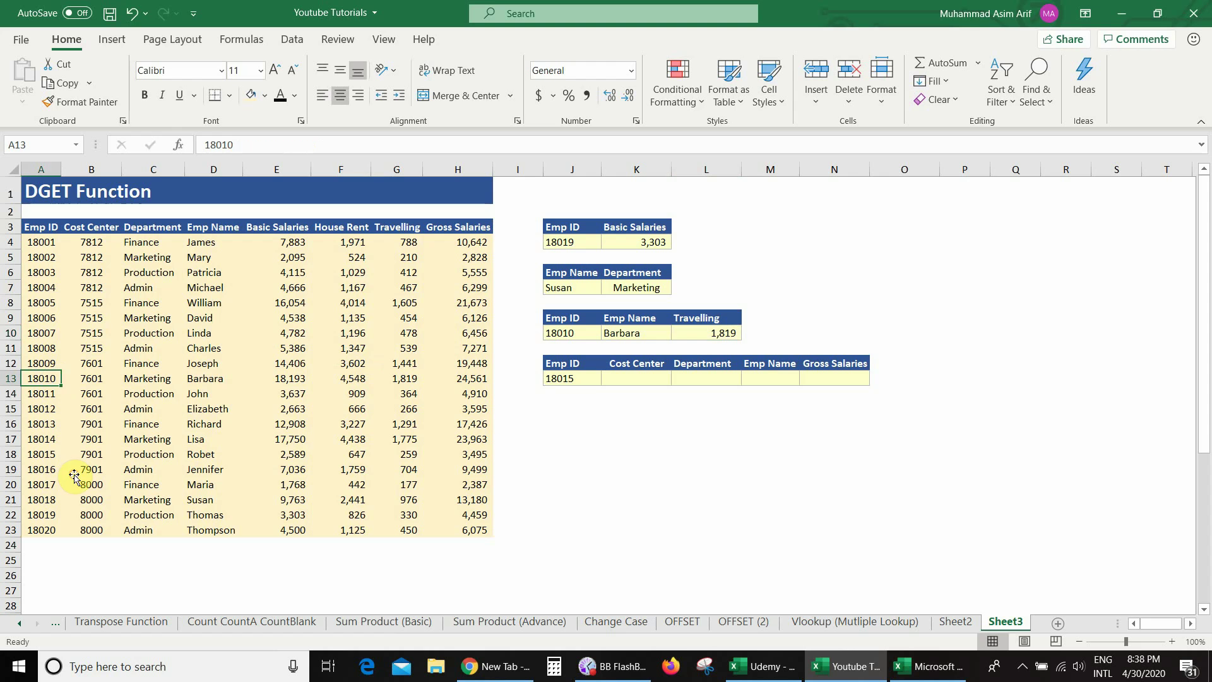
pyautogui.click(212, 379)
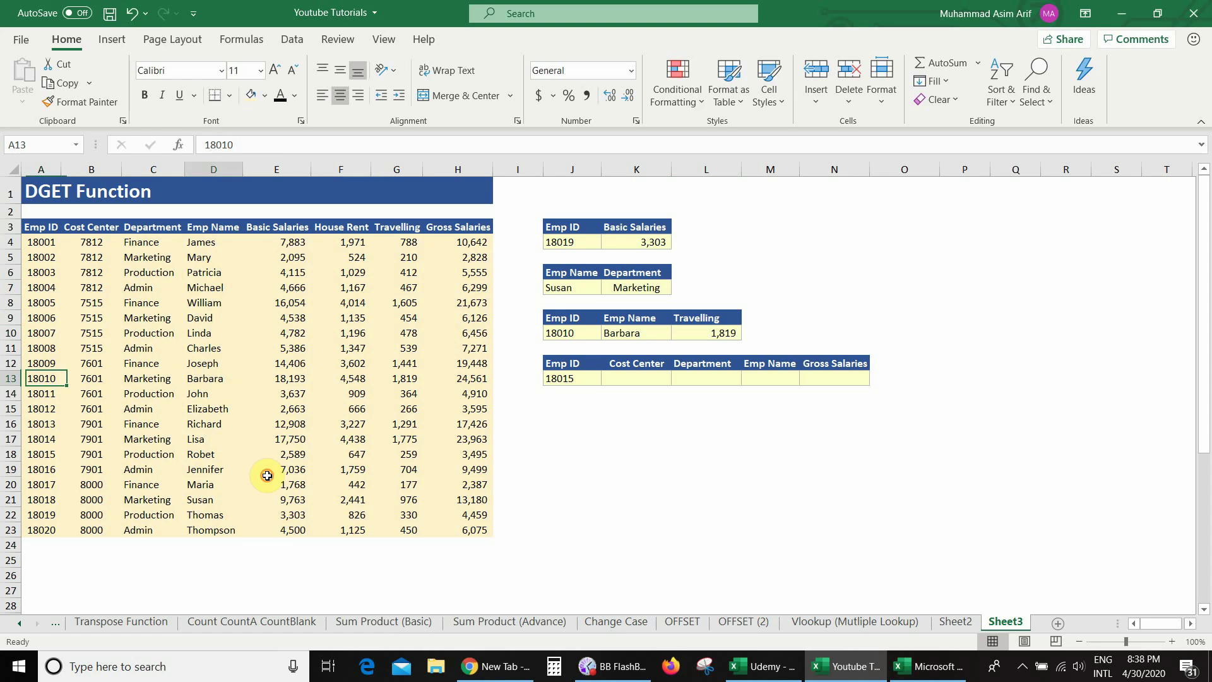
pyautogui.click(399, 377)
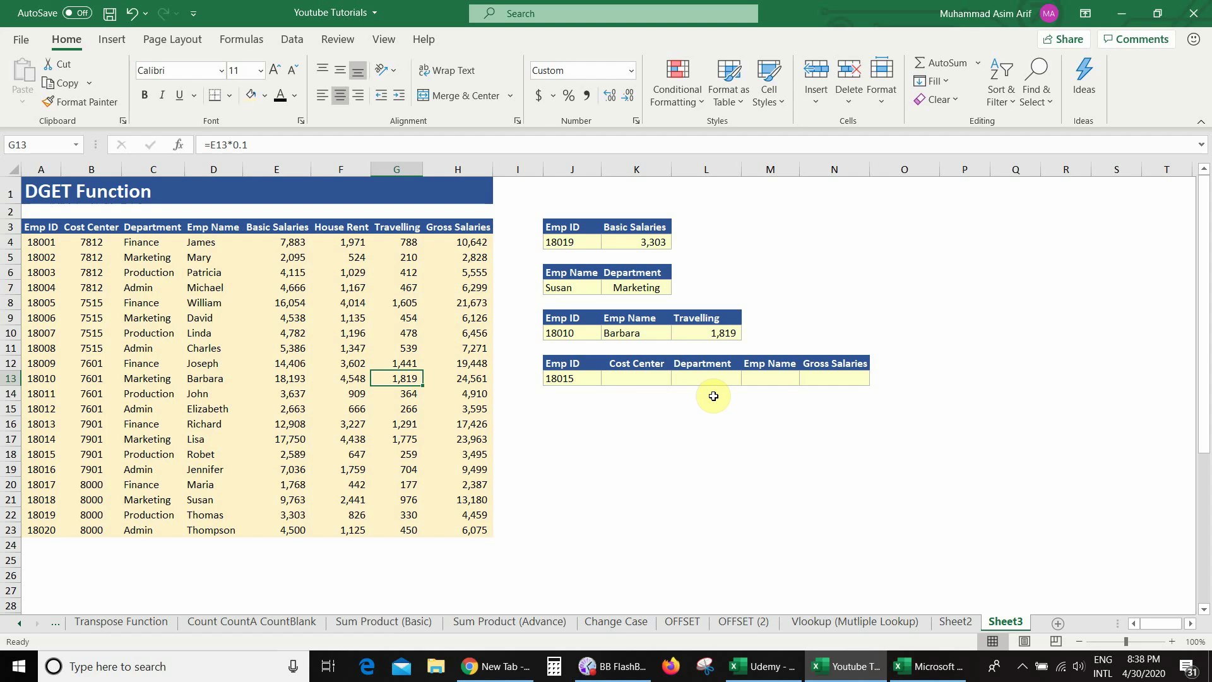
# - Review the empty result cells in row 13 and change the Emp ID in J13 to the one in A19
pyautogui.click(651, 374)
pyautogui.click(704, 378)
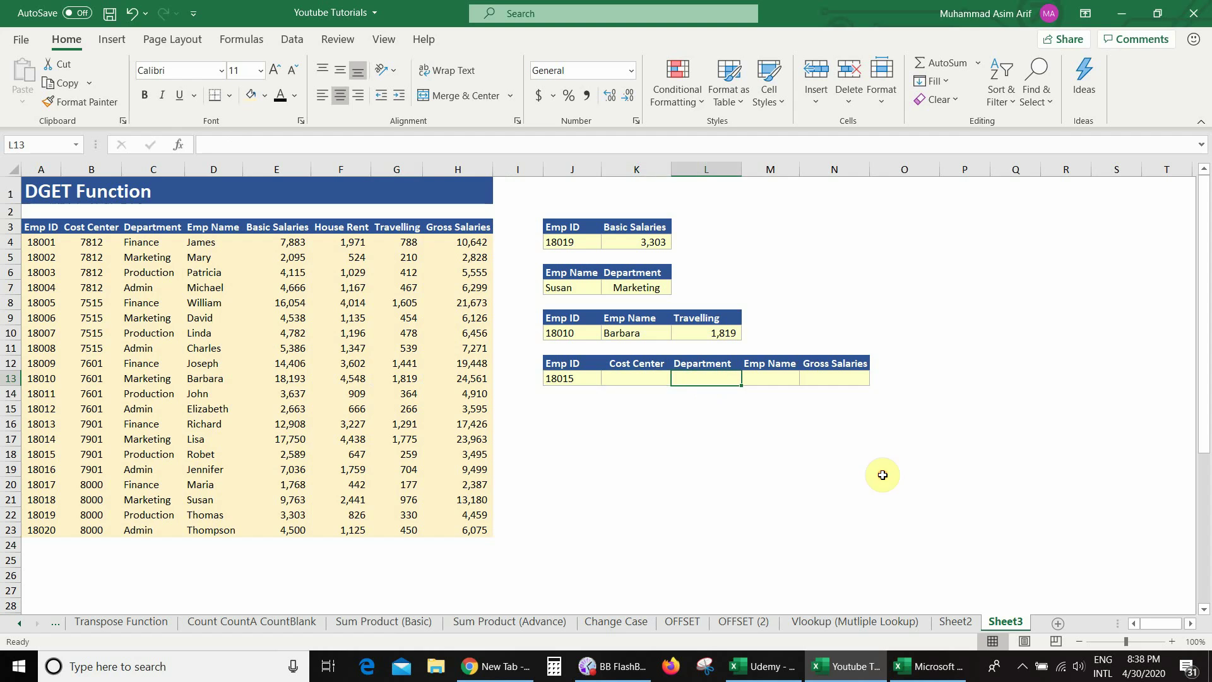
pyautogui.click(781, 378)
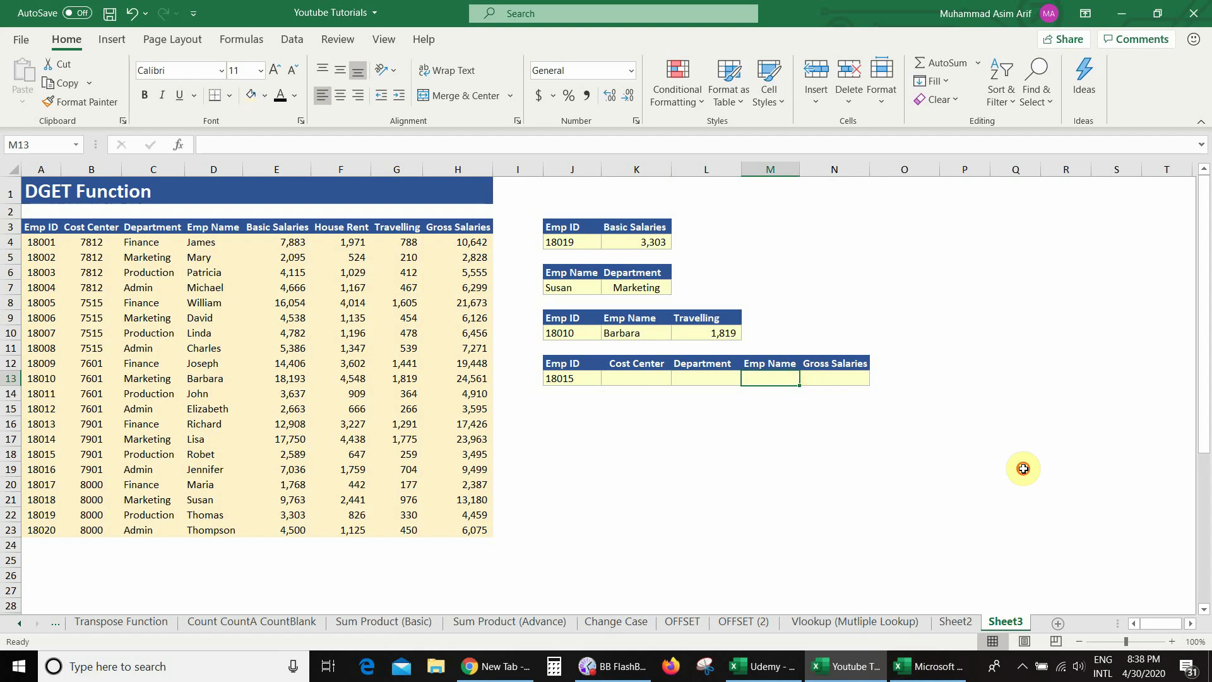
pyautogui.moveTo(562, 364); pyautogui.dragTo(575, 377)
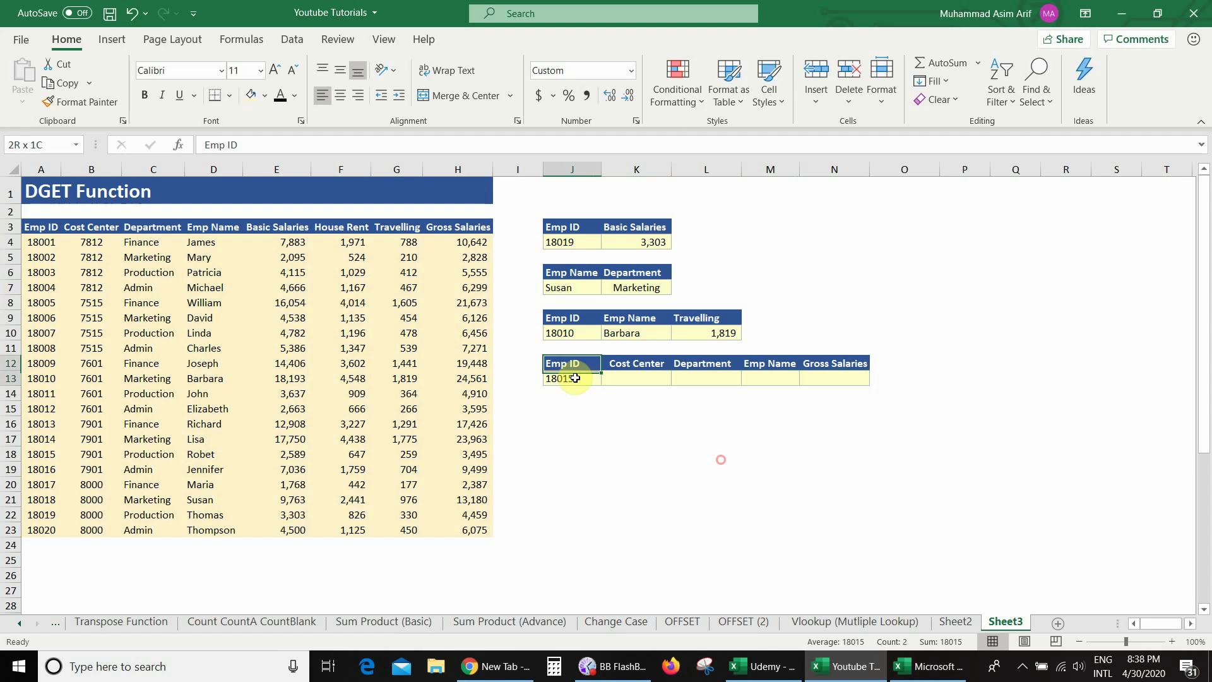
pyautogui.click(578, 378)
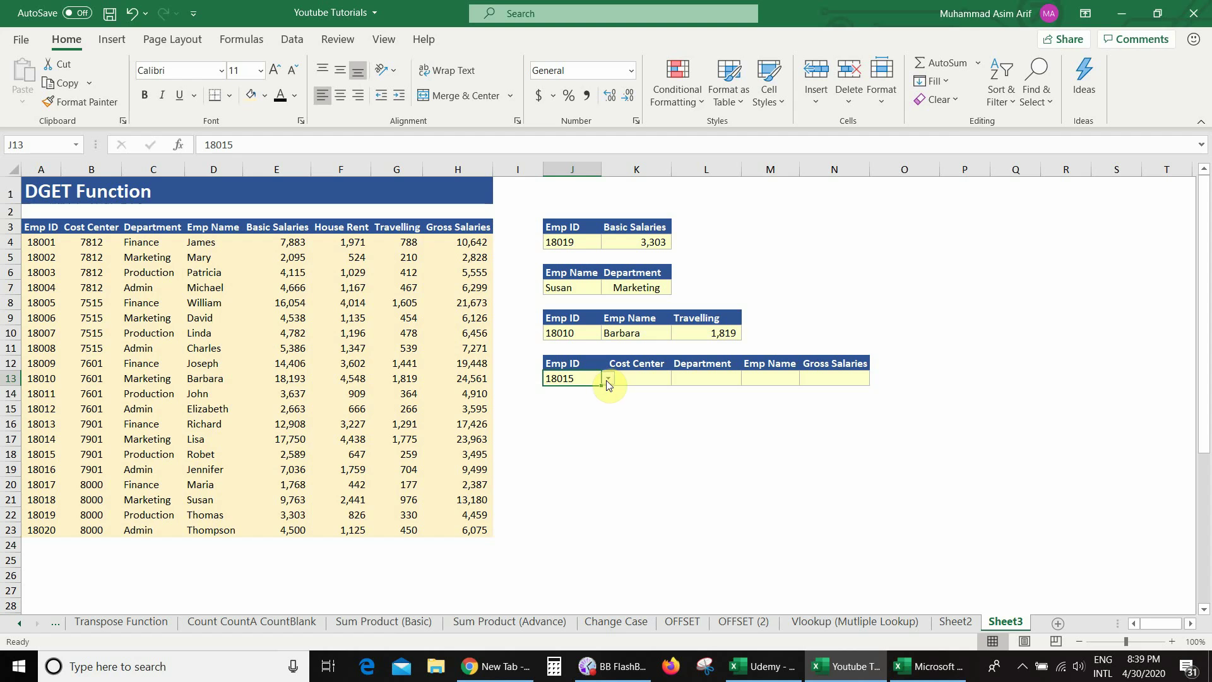
pyautogui.click(607, 379)
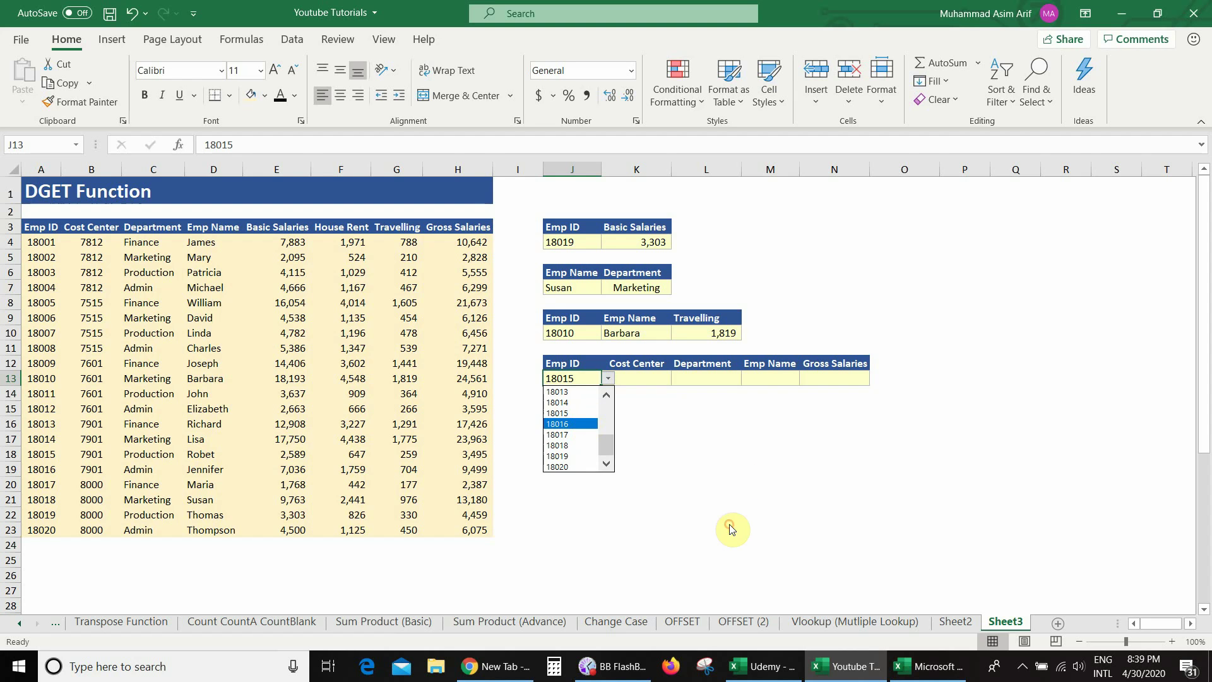
pyautogui.press('Return')
# - Start a DGET formula in the Cost Center cell K13 with the absolute database range $A$3:$H$23
pyautogui.moveTo(639, 377); pyautogui.dragTo(834, 378)
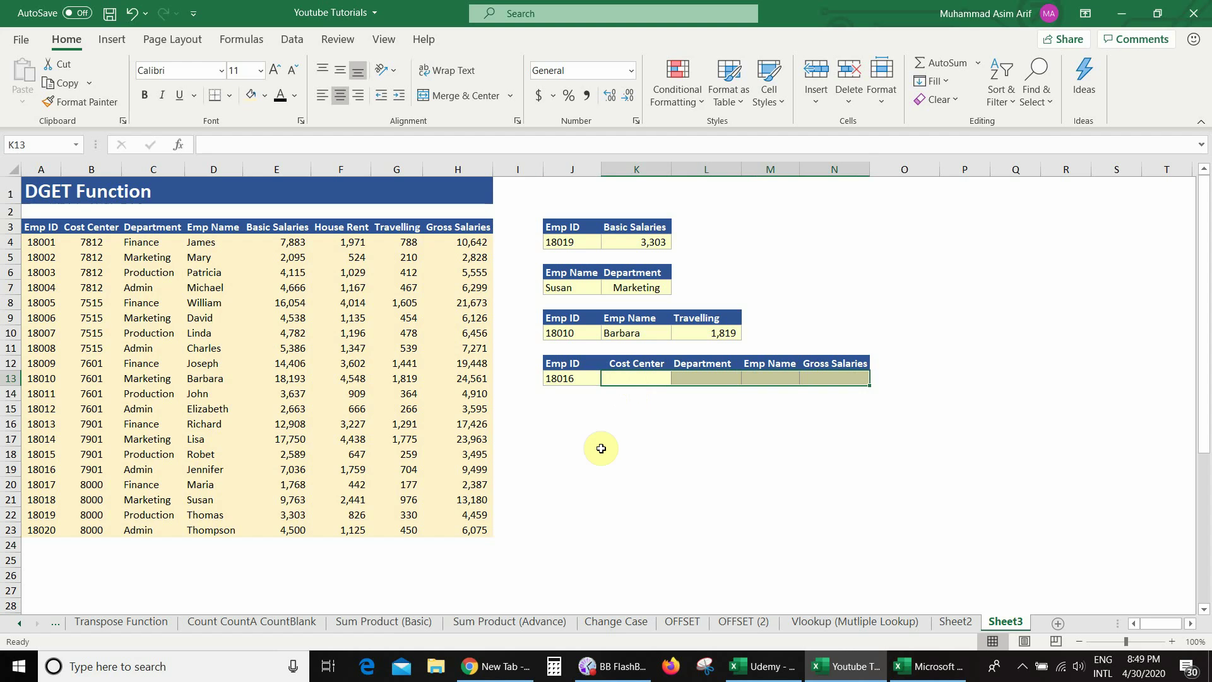
pyautogui.hotkey('shift', 'Left')
pyautogui.hotkey('shift', 'Left')
pyautogui.hotkey('shift', 'Left')
pyautogui.write('=')
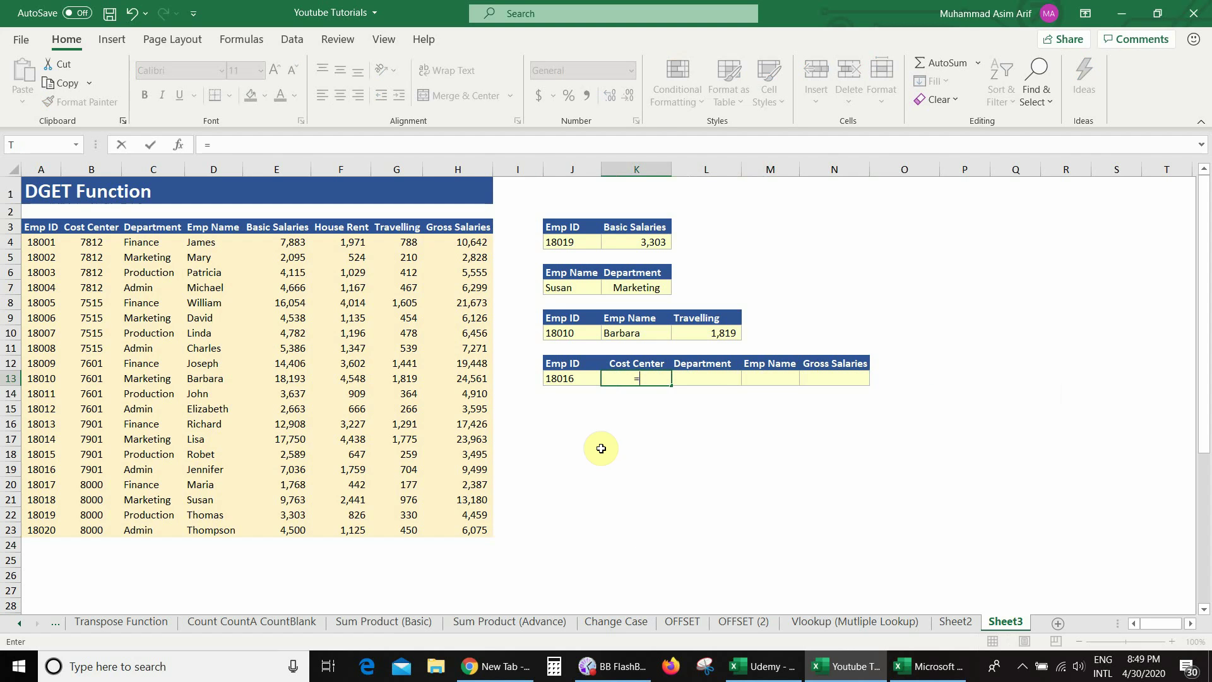
pyautogui.write('dget(')
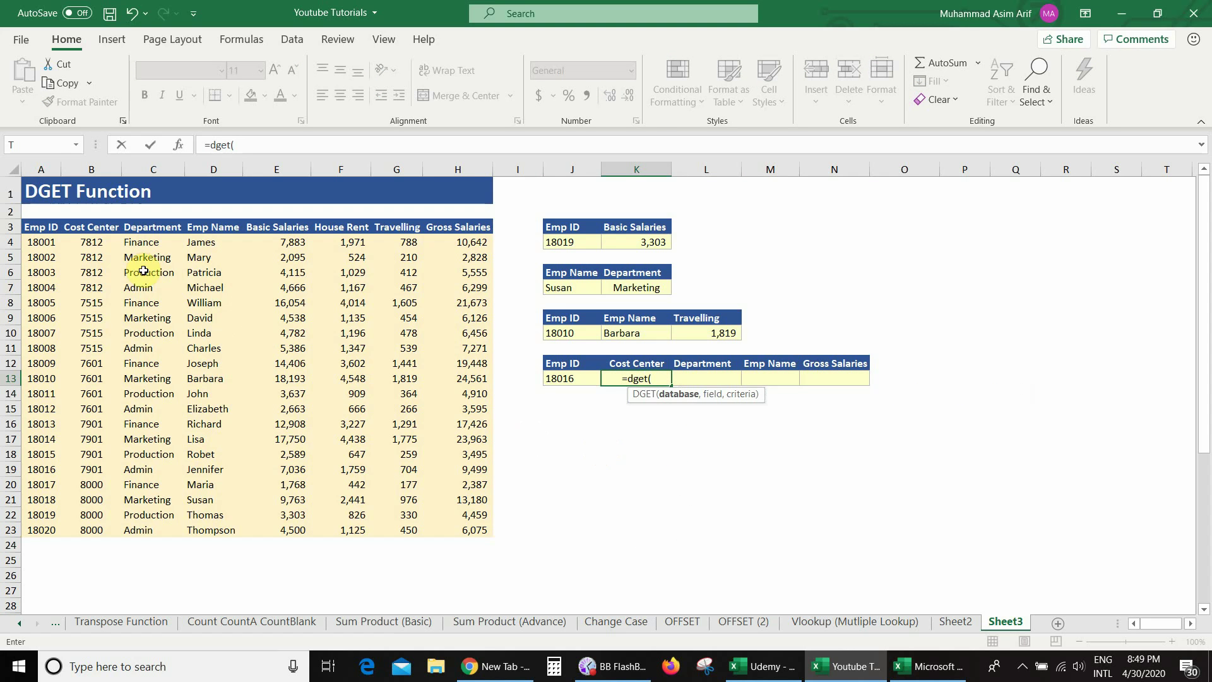
pyautogui.click(33, 227)
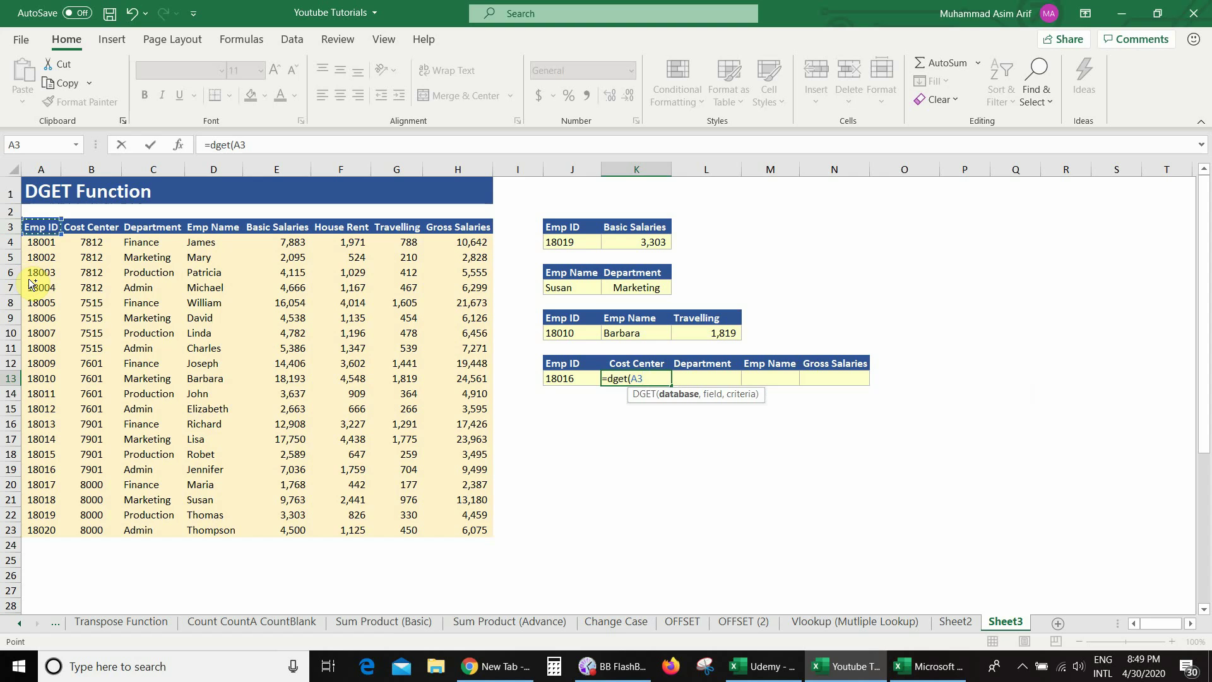
pyautogui.hotkey('ctrl', 'shift', 'Right')
pyautogui.hotkey('ctrl', 'shift', 'Down')
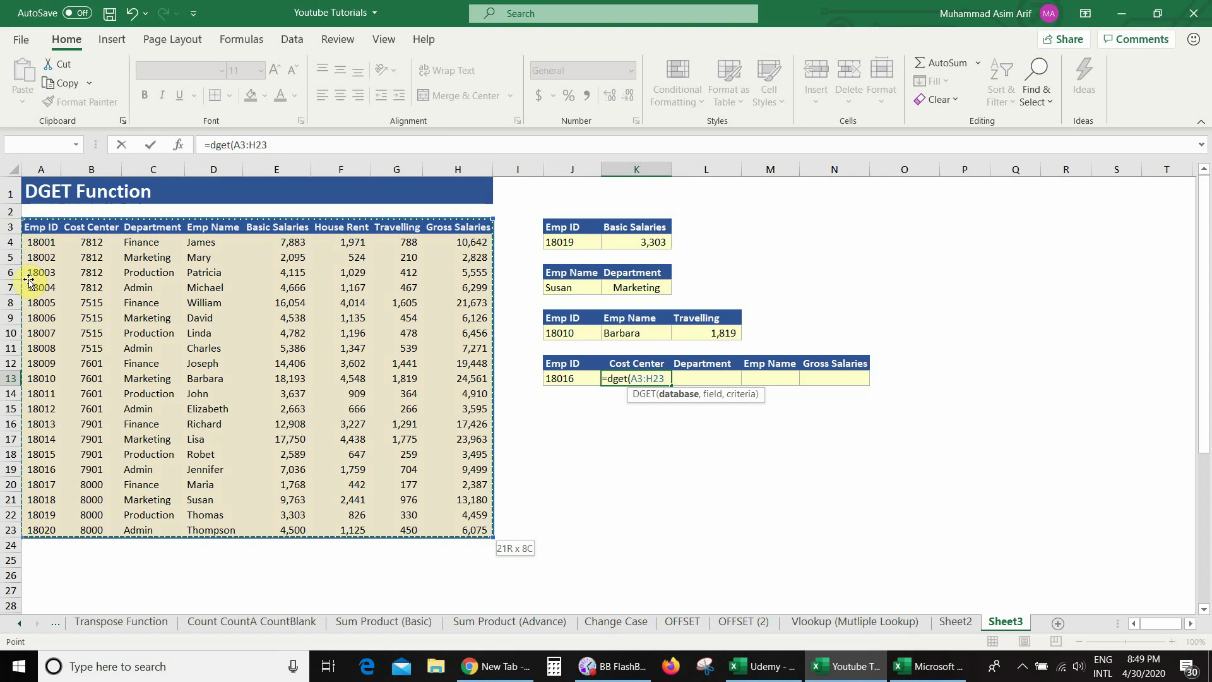
pyautogui.press('F4')
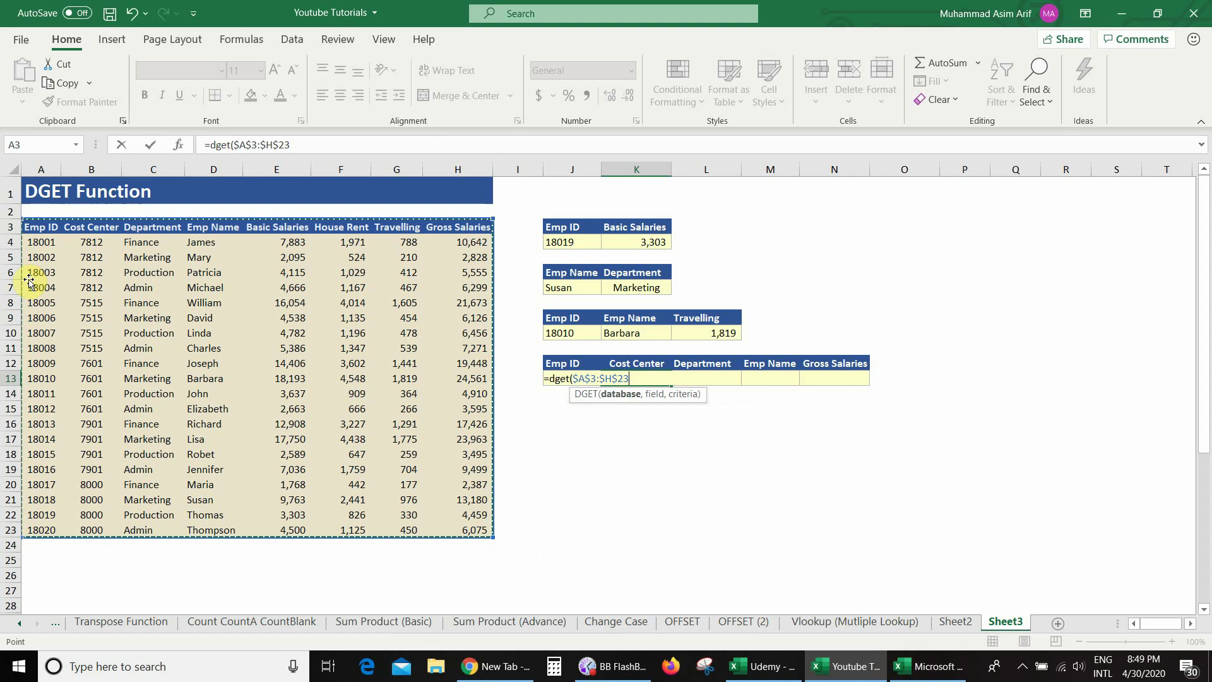
# - Complete the K13 formula with header K12 as the field and the absolute criteria range $J$12:$J$13
pyautogui.write(',')
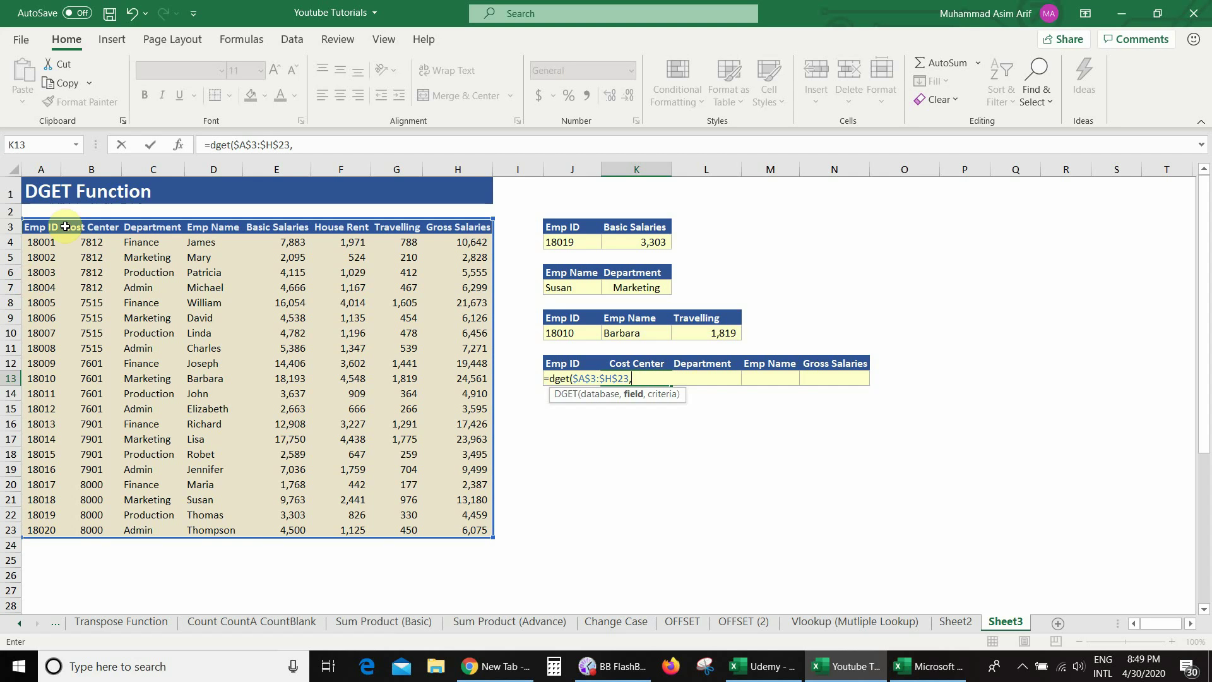
pyautogui.click(653, 363)
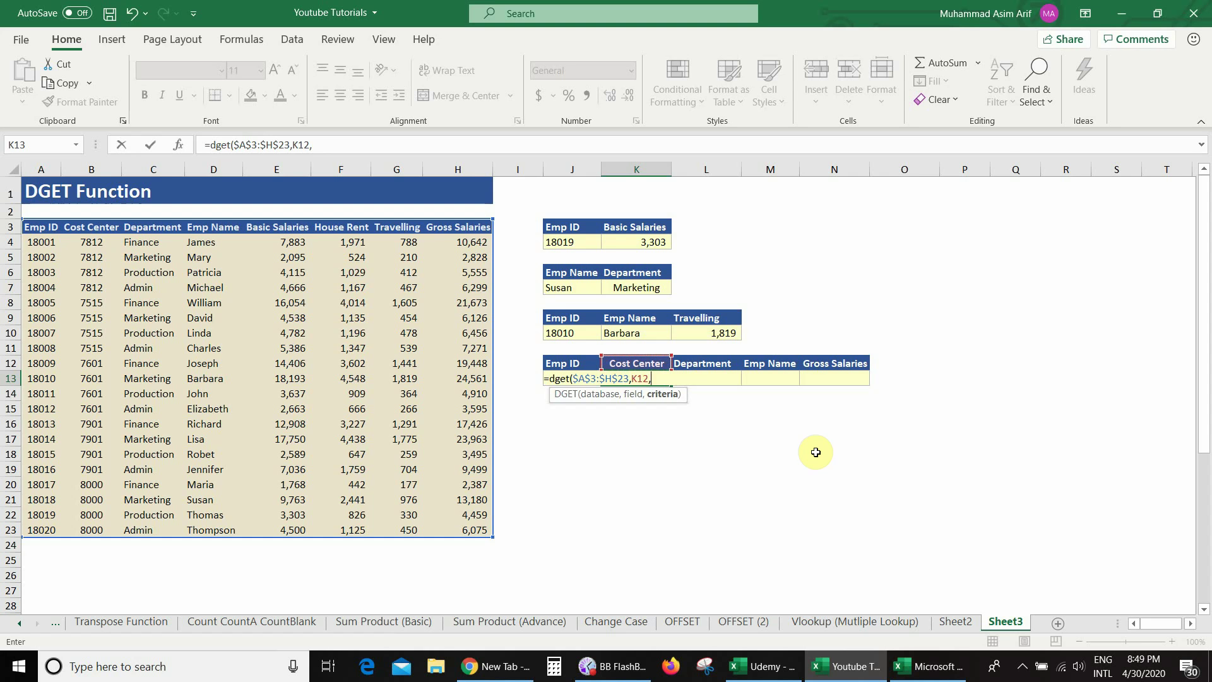
pyautogui.click(569, 365)
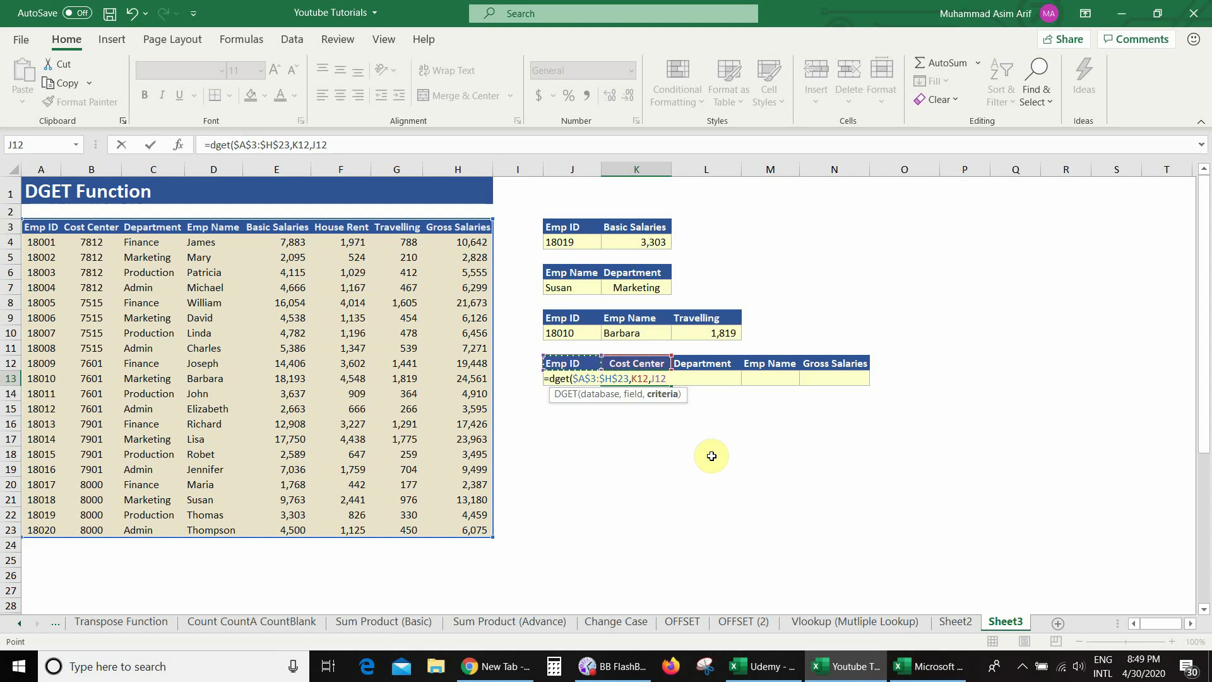
pyautogui.hotkey('shift', 'Down')
pyautogui.press('F4')
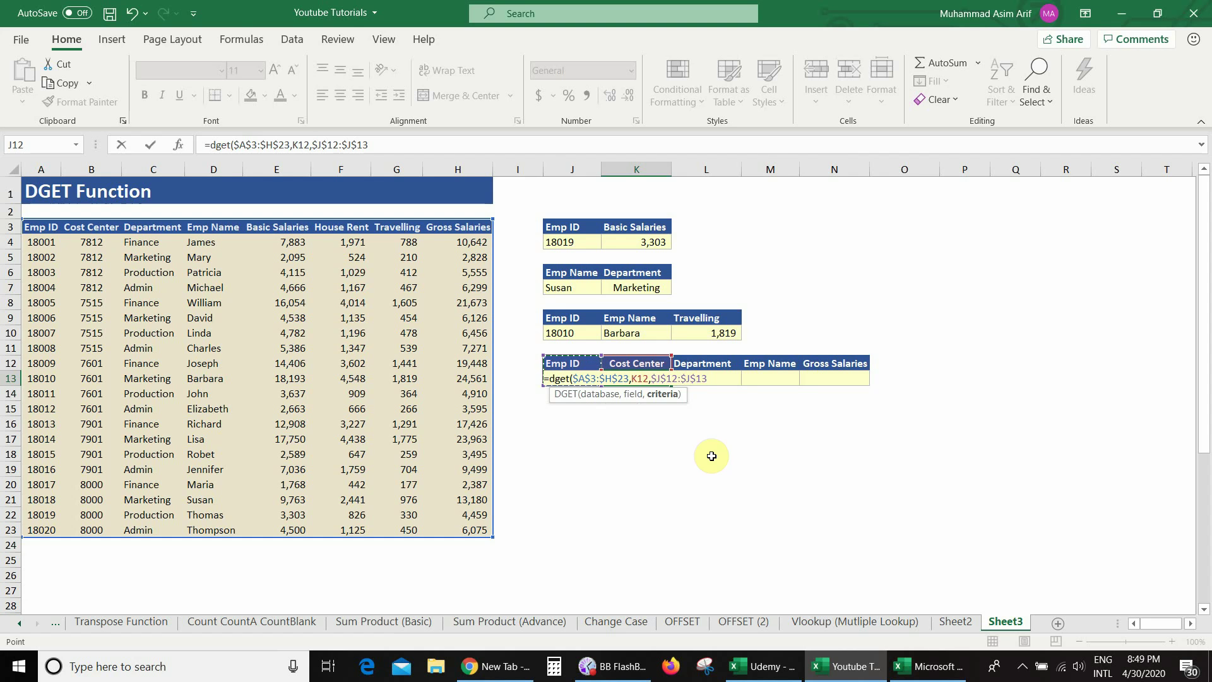
pyautogui.press('Return')
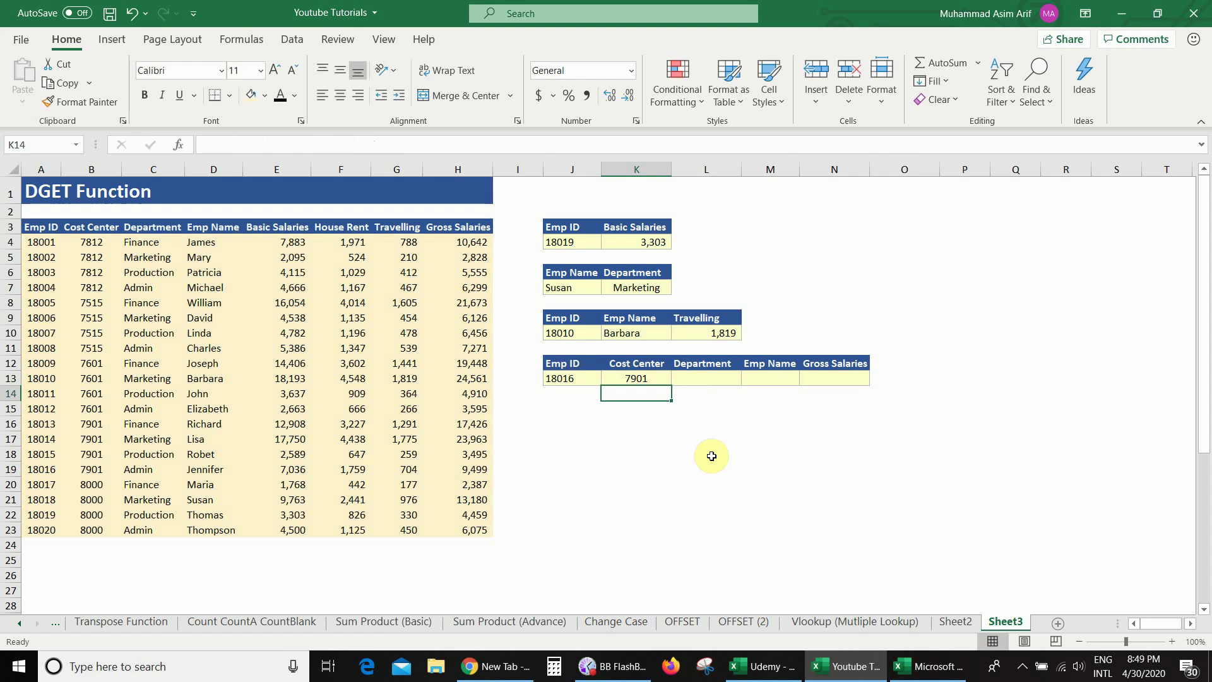
# - Fill the K13 DGET formula across to N13 and check the copied formulas
pyautogui.press('Up')
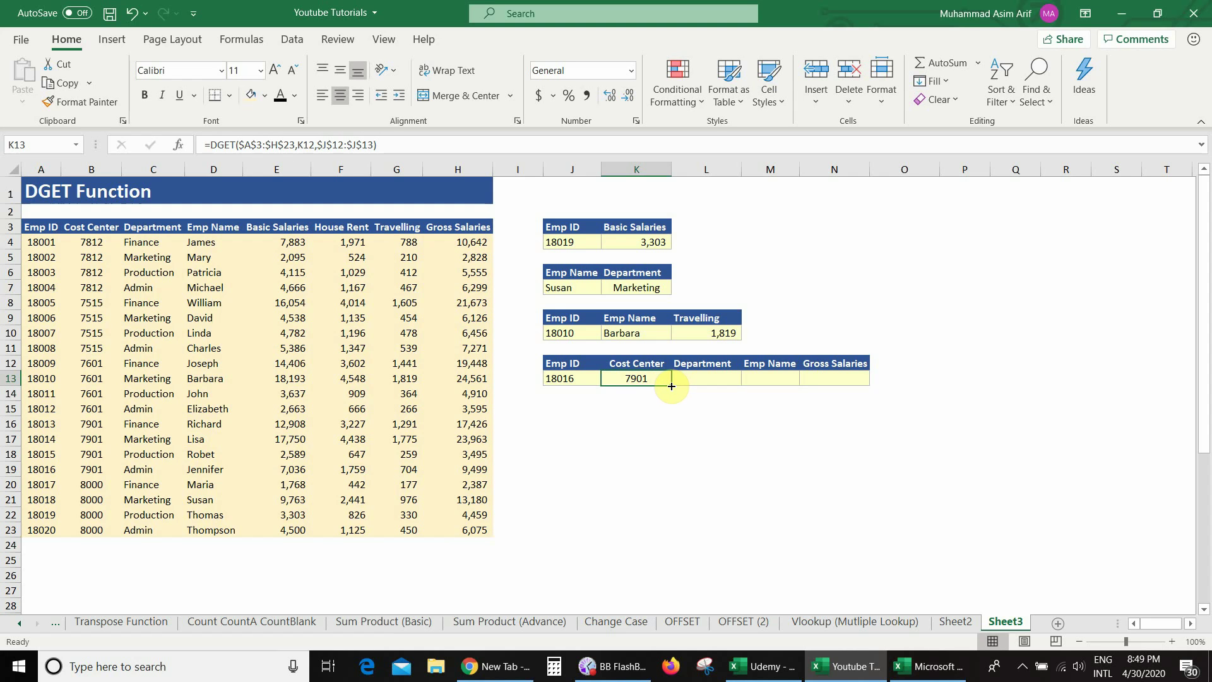
pyautogui.moveTo(672, 385); pyautogui.dragTo(860, 377)
pyautogui.hotkey('ctrl', 'r')
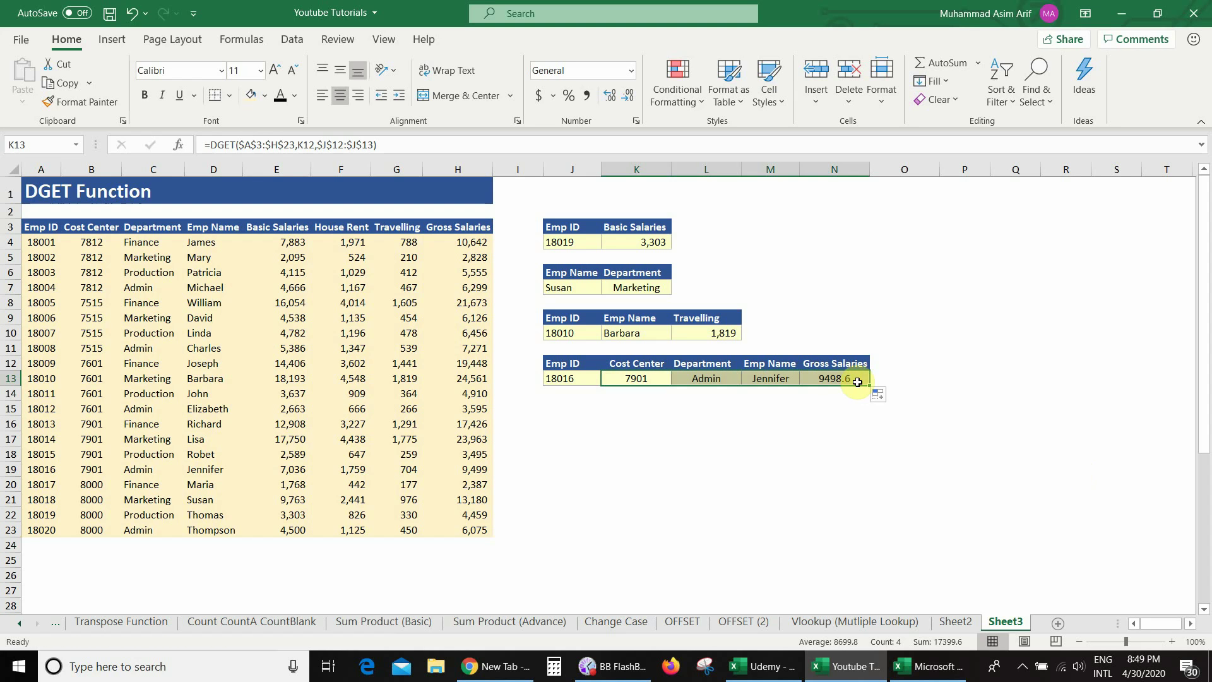
pyautogui.click(832, 379)
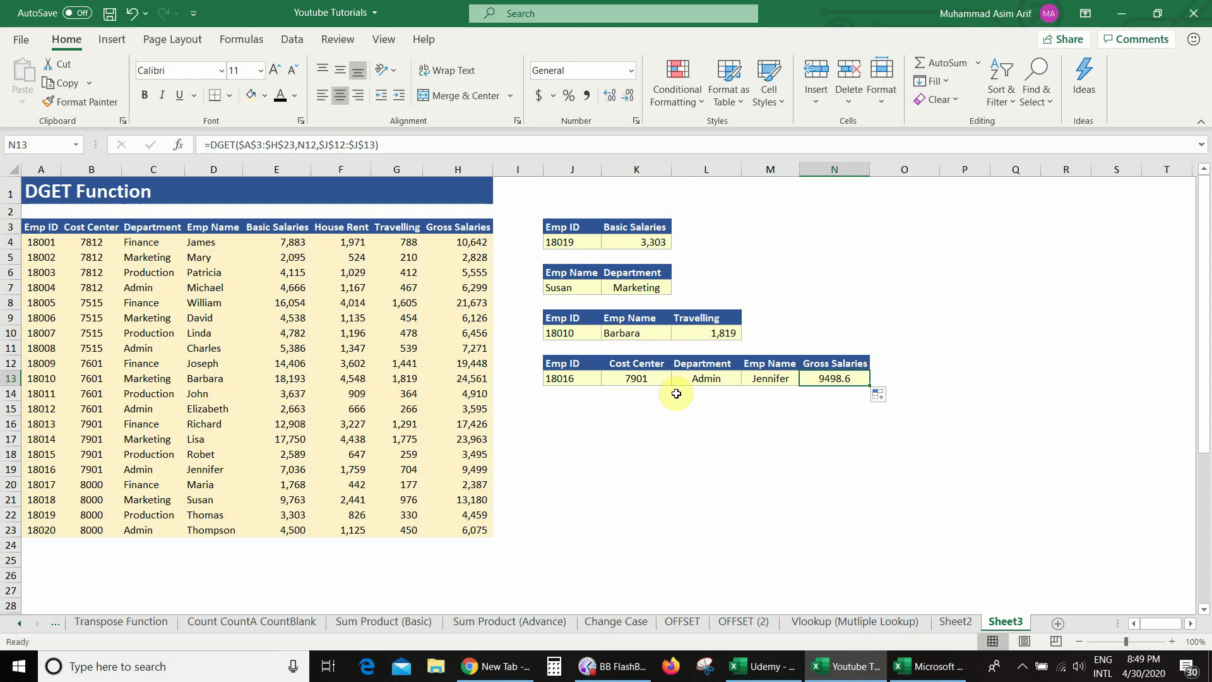
pyautogui.click(649, 381)
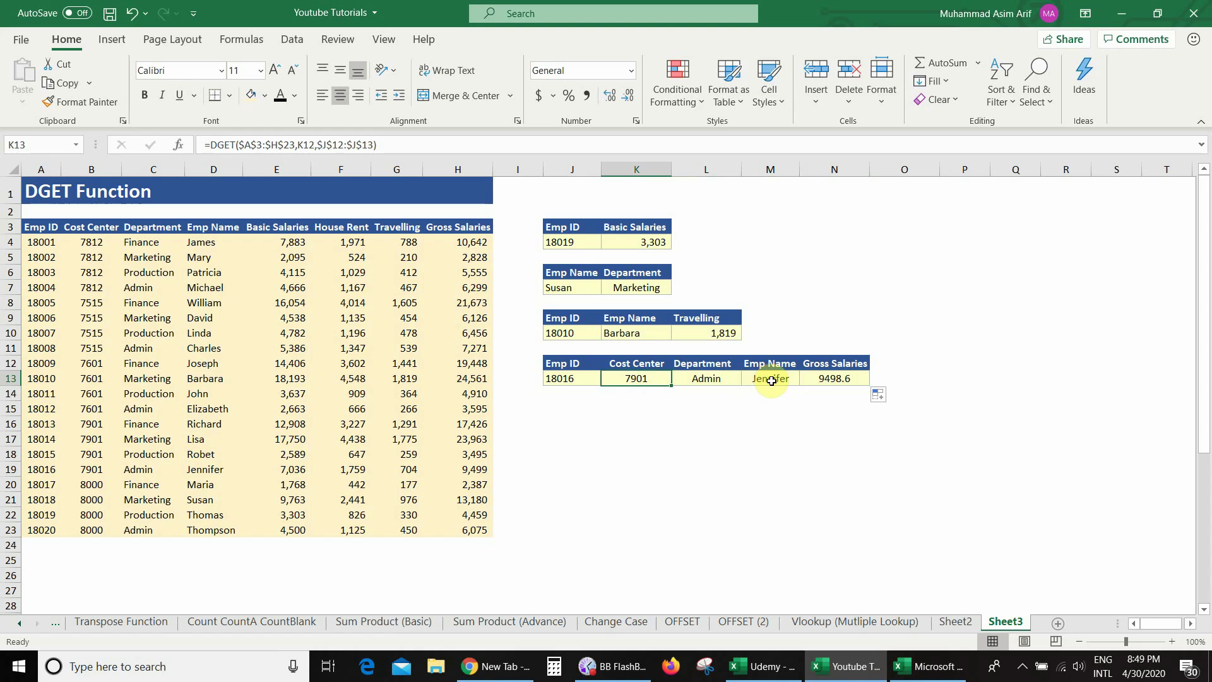
pyautogui.click(832, 378)
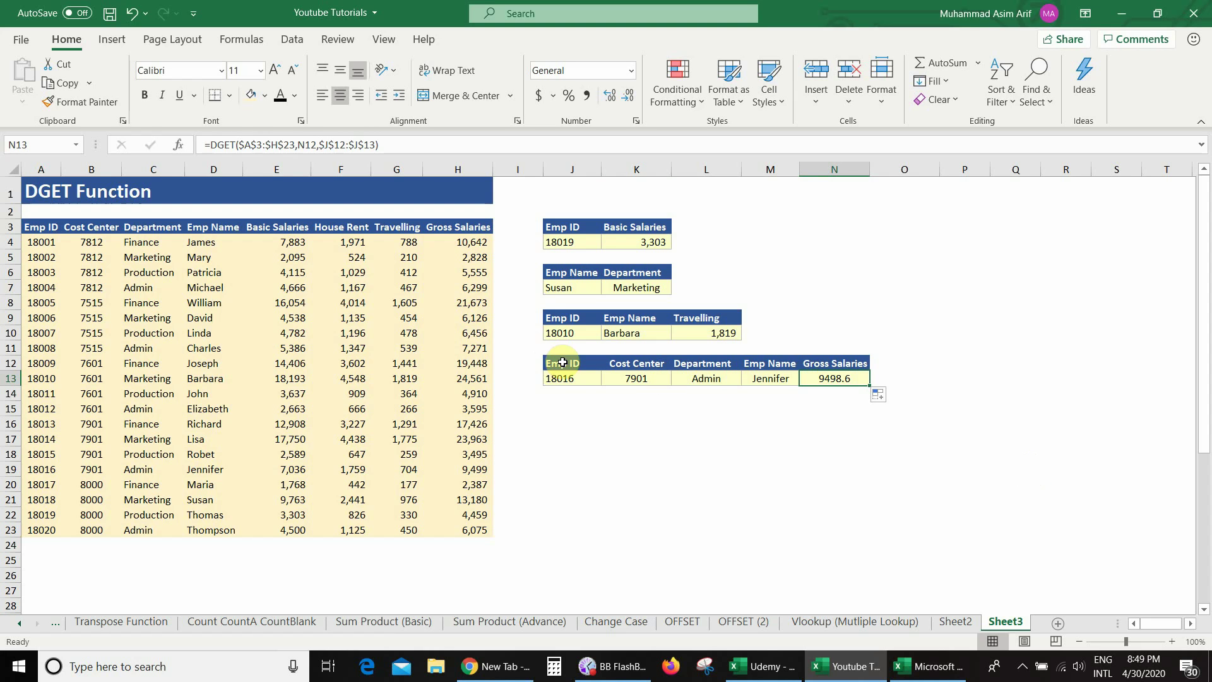
# - Change the Emp ID in J13 to the one in A21
pyautogui.click(573, 379)
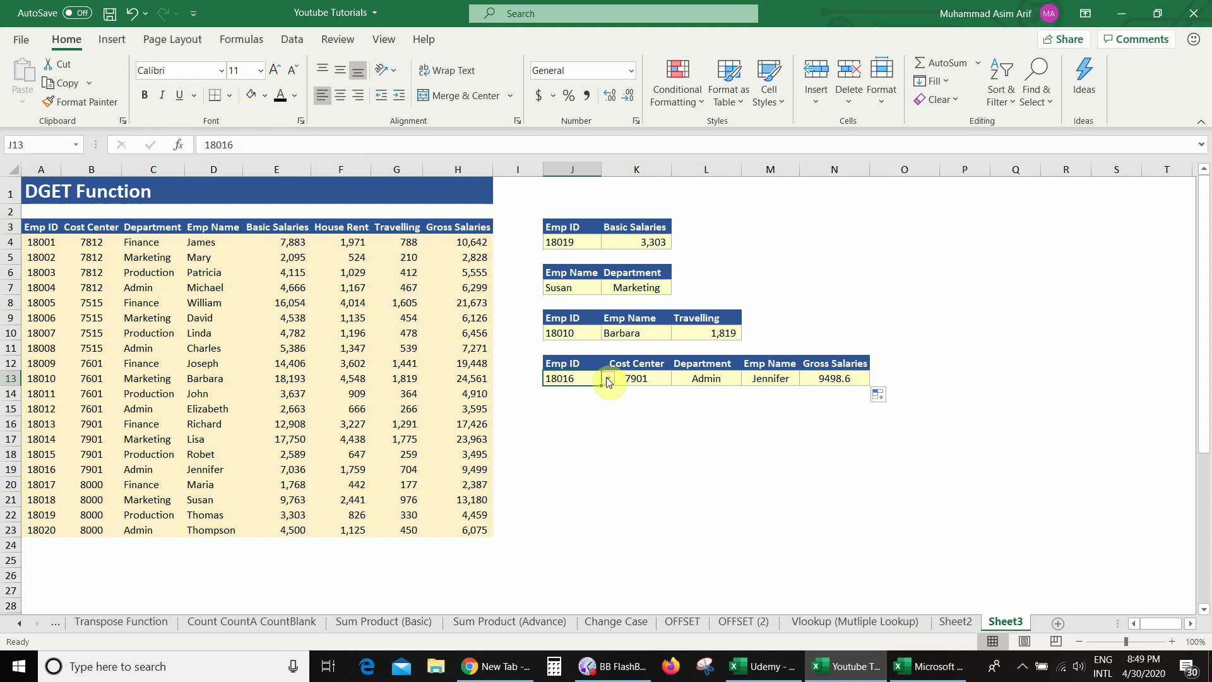
pyautogui.hotkey('alt', 'Down')
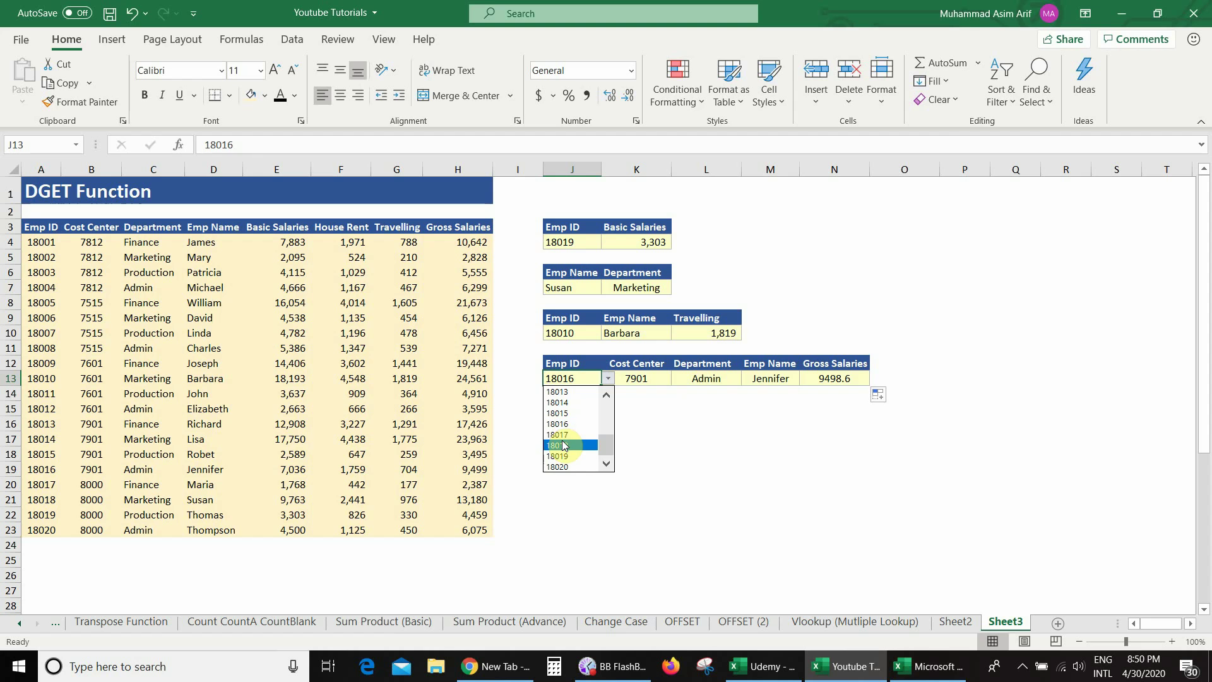
pyautogui.press('Return')
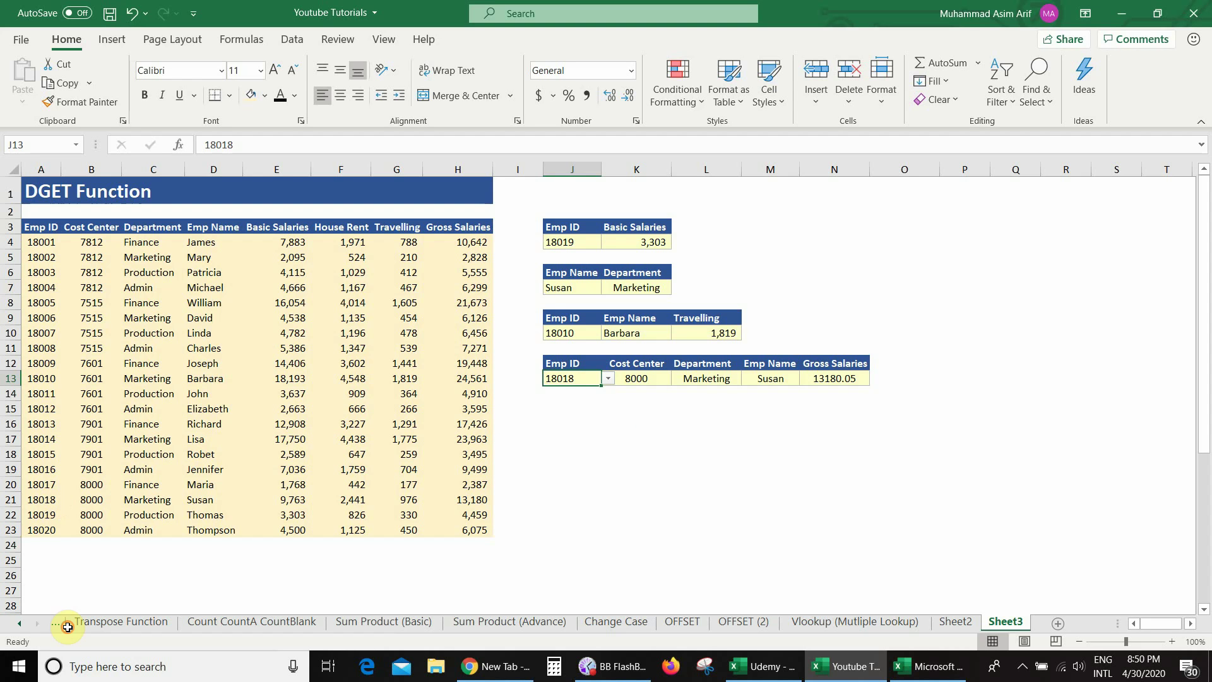
# - Compare the results in K13:N13 with the employee's name, department and gross salary in row 21 of the table
pyautogui.click(57, 500)
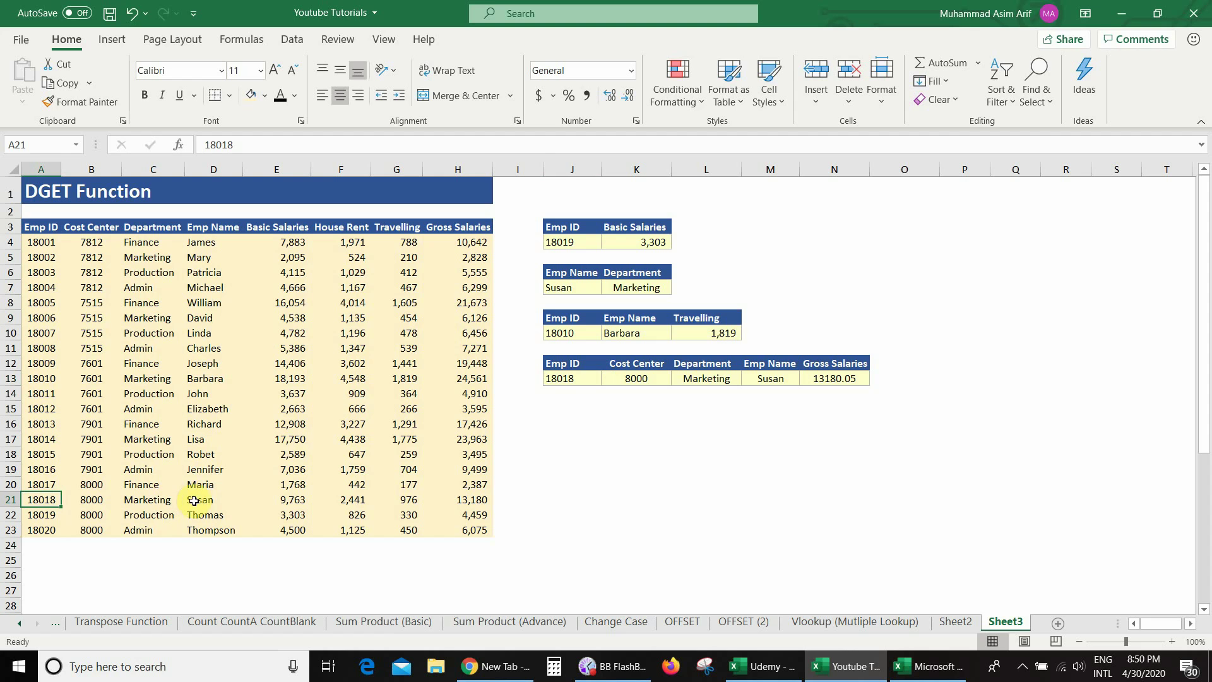
pyautogui.press('Right')
pyautogui.press('Right')
pyautogui.press('Right')
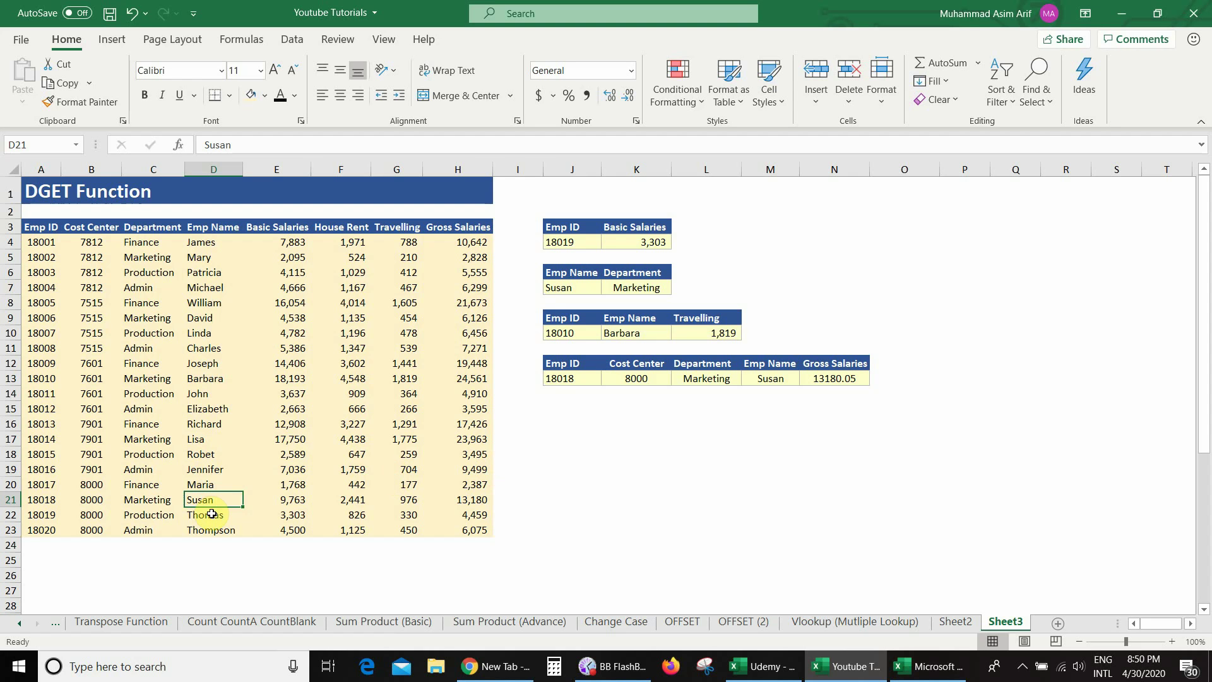
pyautogui.click(149, 500)
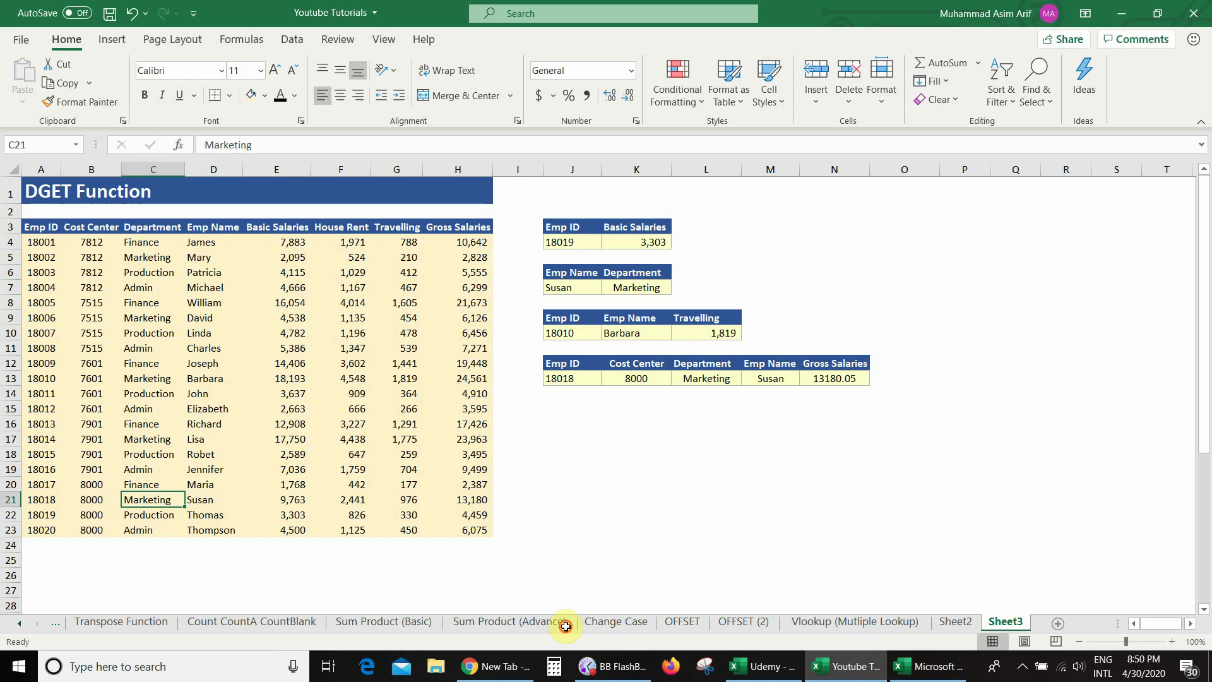
pyautogui.hotkey('ctrl', 'Right')
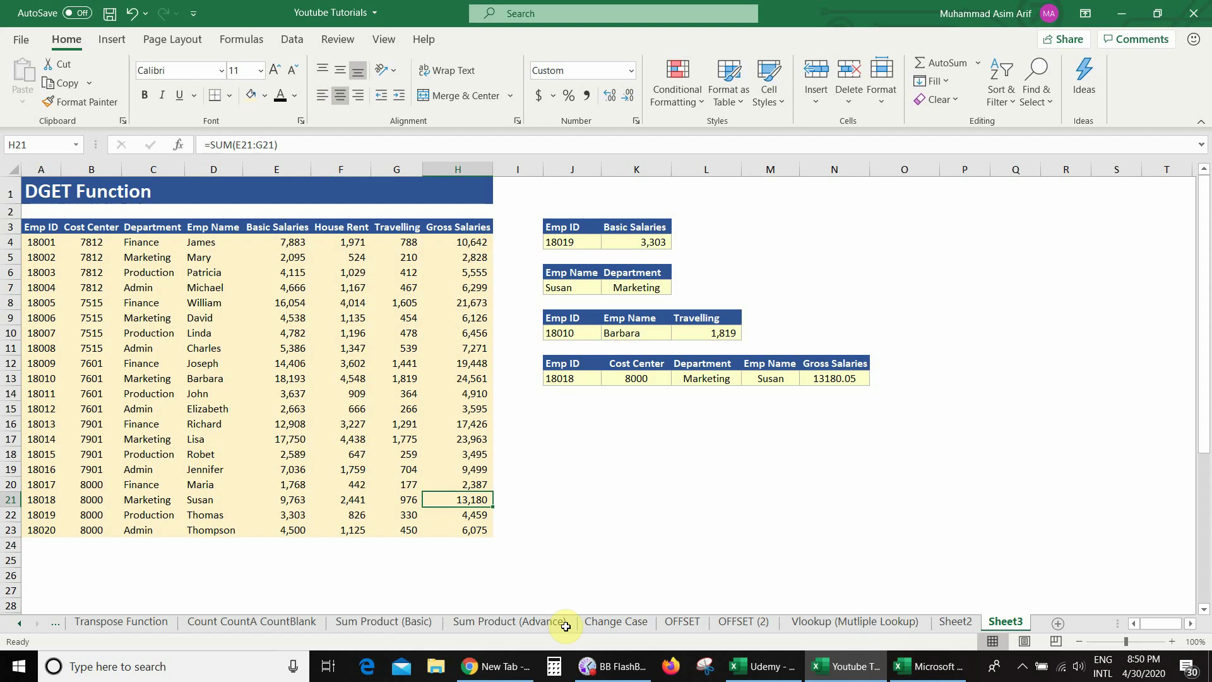